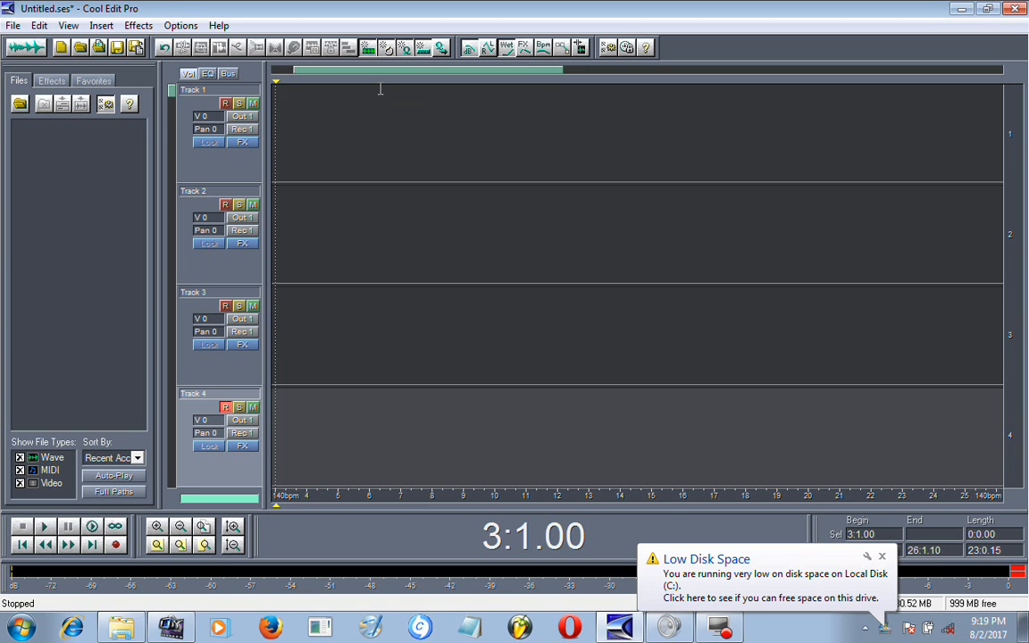
Record an audio clip on Track 1 from 1:1.00 to about bar 8:3, and disarm the track
left_click_drag(387, 76, 251, 78)
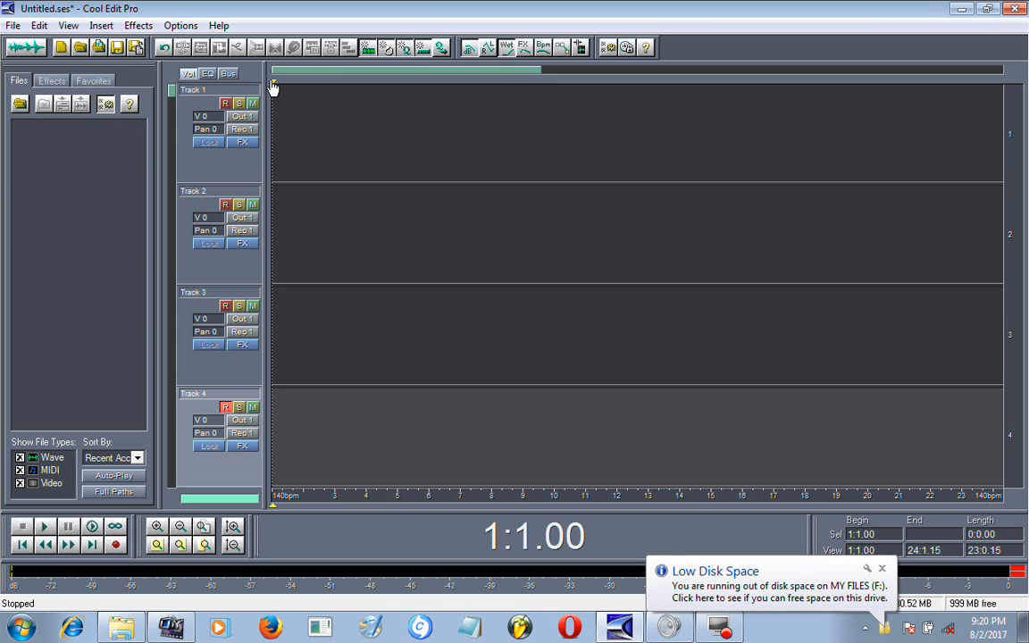
mouse_move(273, 86)
left_mouse_down()
mouse_move(283, 89)
mouse_move(276, 87)
left_mouse_up()
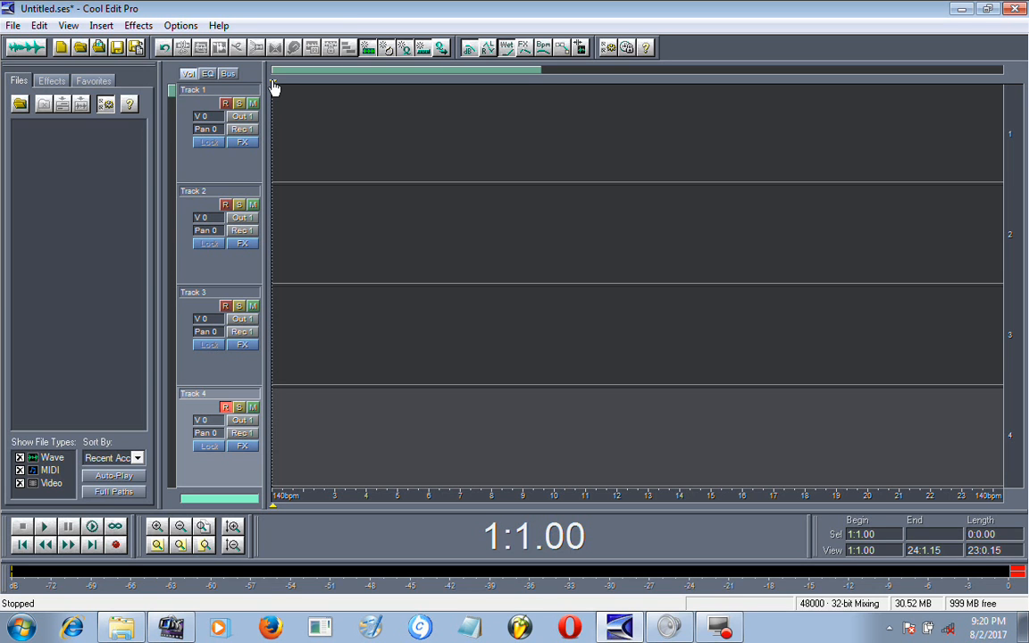
mouse_move(273, 86)
left_mouse_down()
mouse_move(282, 89)
mouse_move(273, 86)
left_mouse_up()
left_click(226, 105)
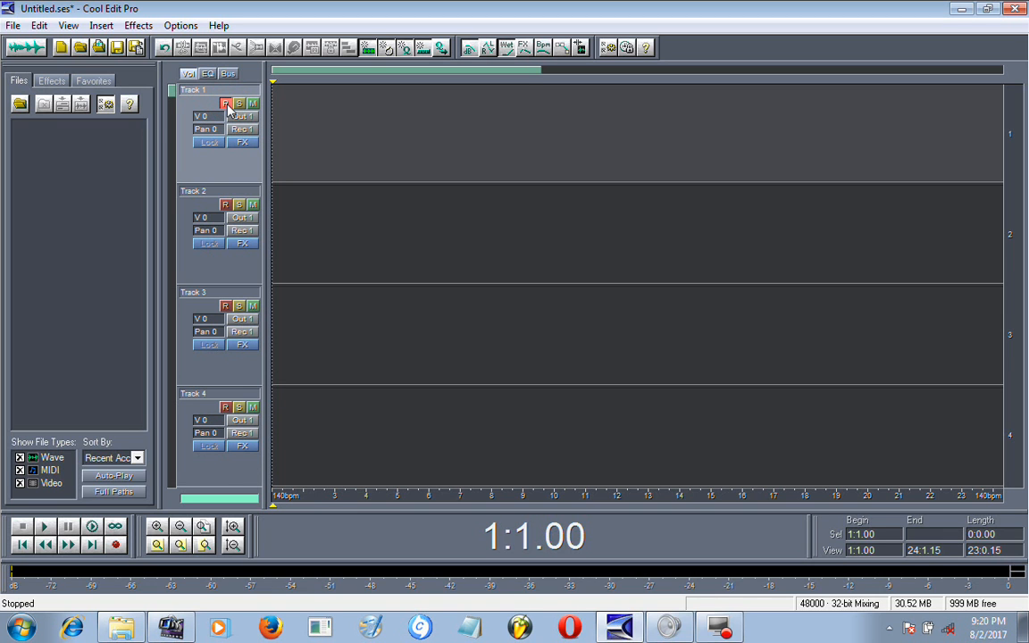
left_click(117, 544)
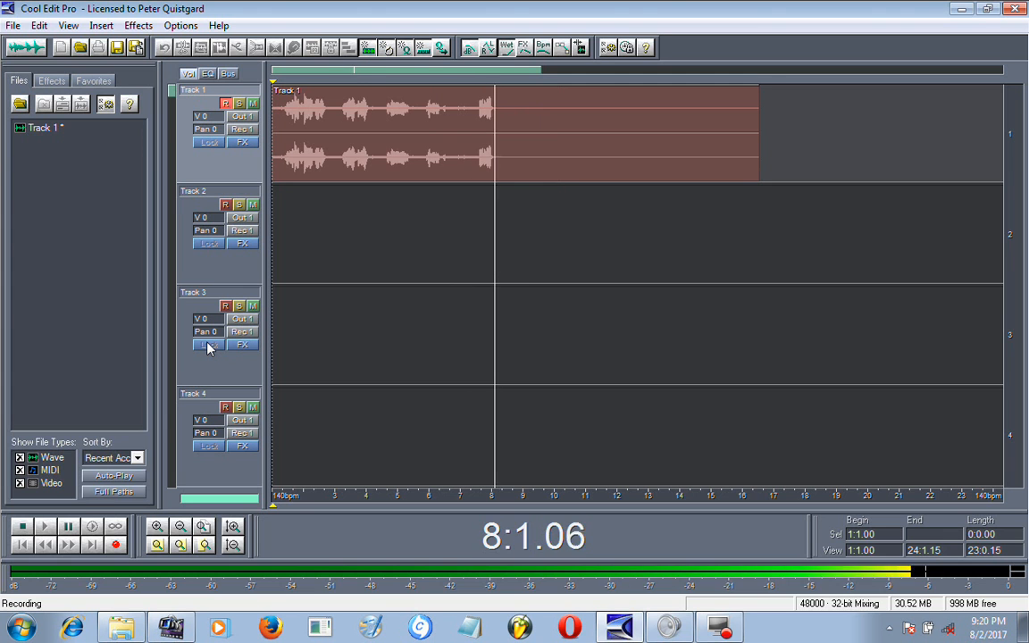
key("space")
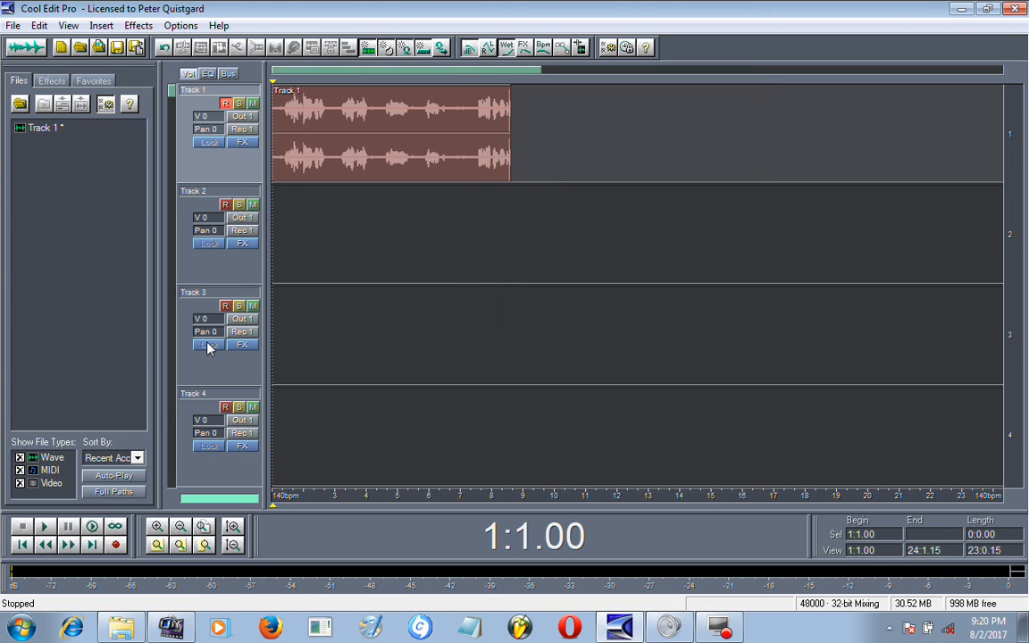
left_click(225, 105)
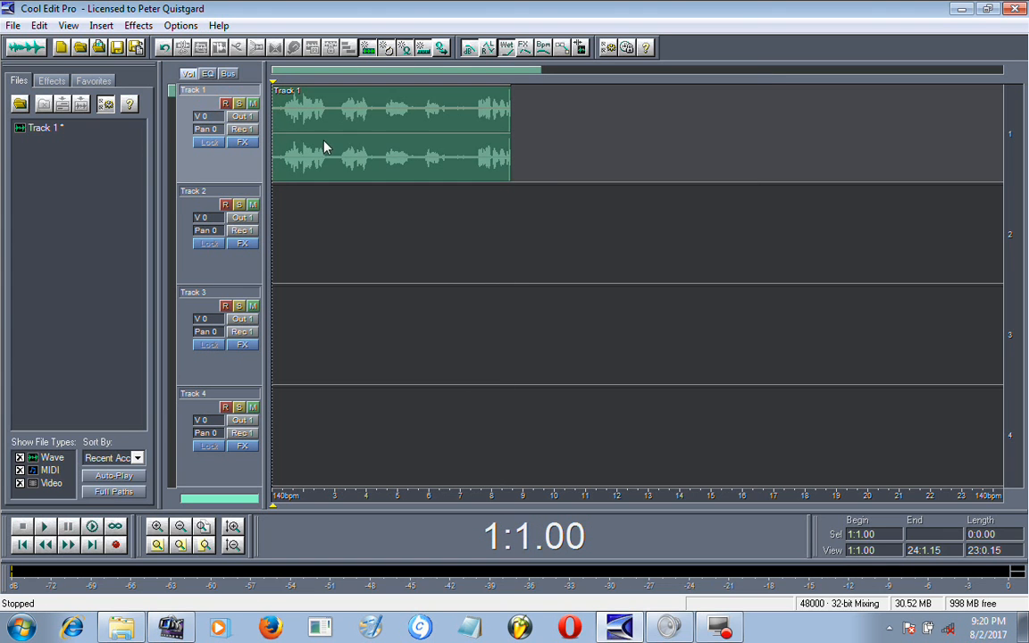
Record a second audio clip on Track 2 from 8:3.00 to about bar 16, and disarm the track
left_click(513, 236)
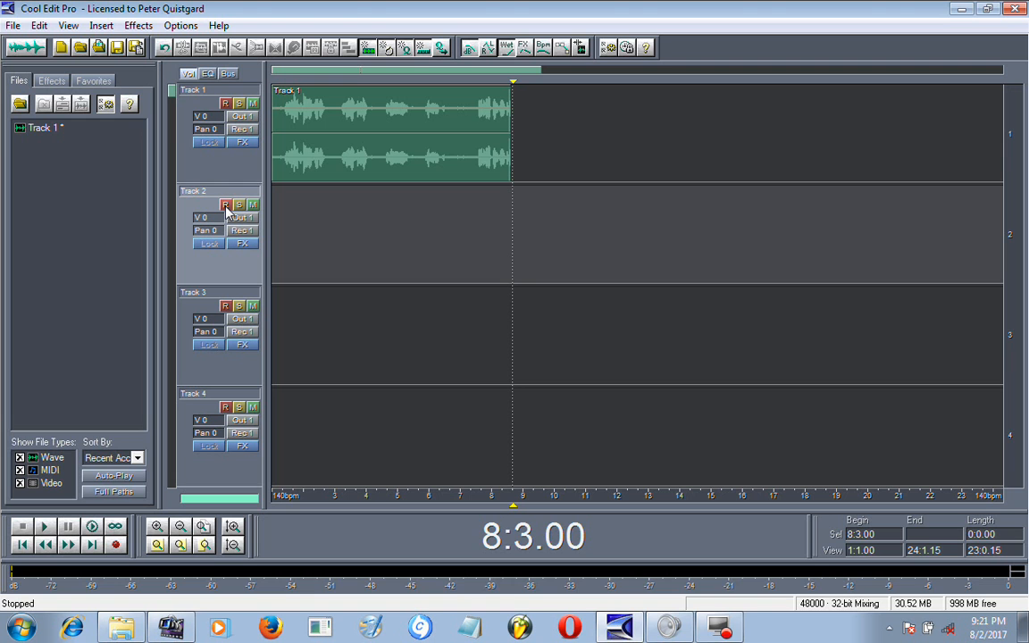
left_click(225, 206)
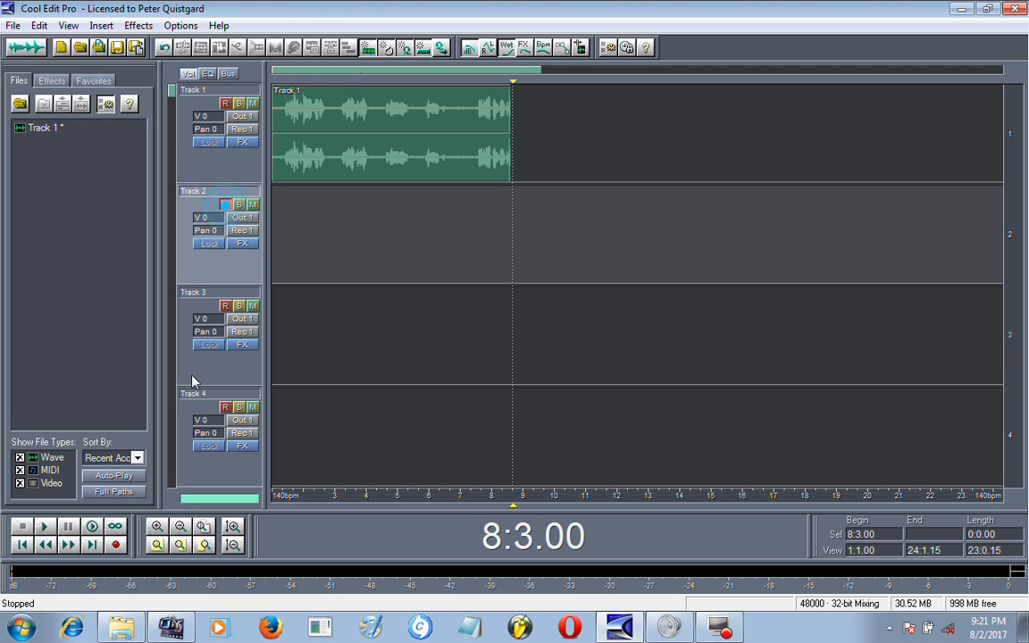
left_click(117, 547)
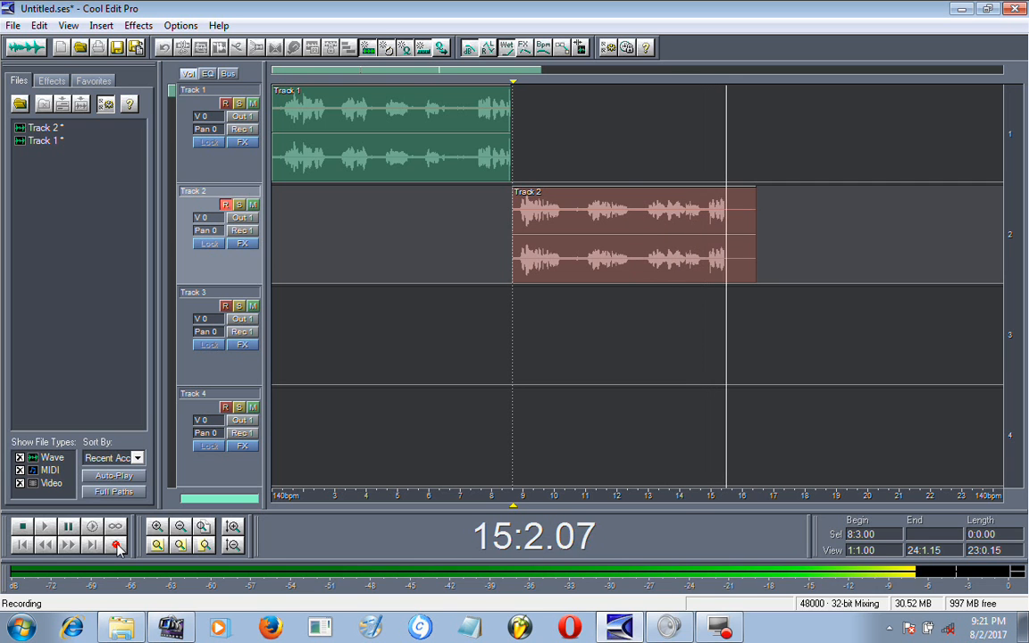
left_click(116, 545)
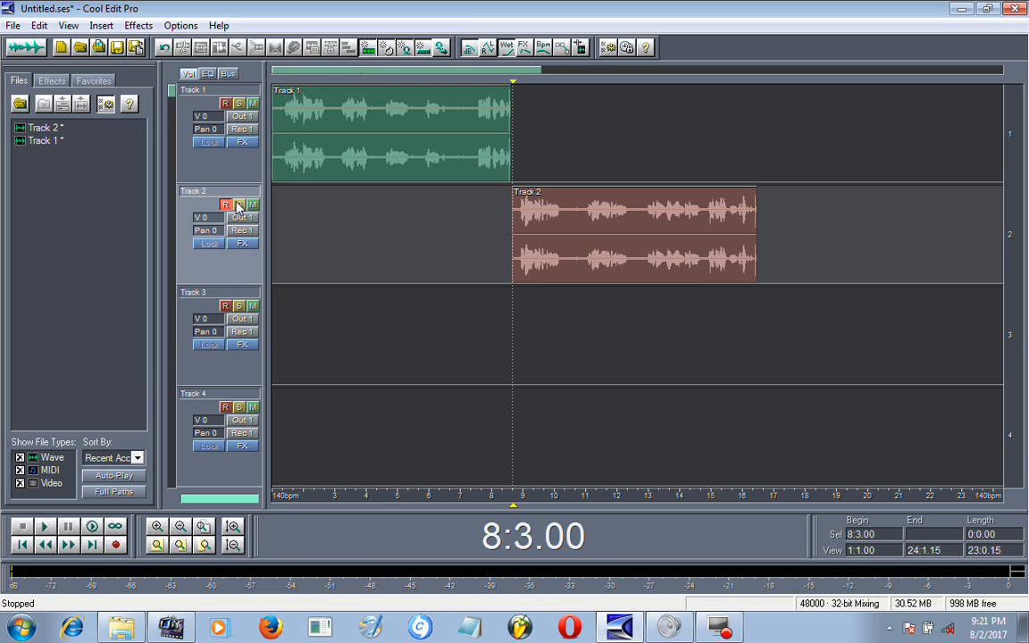
left_click(228, 207)
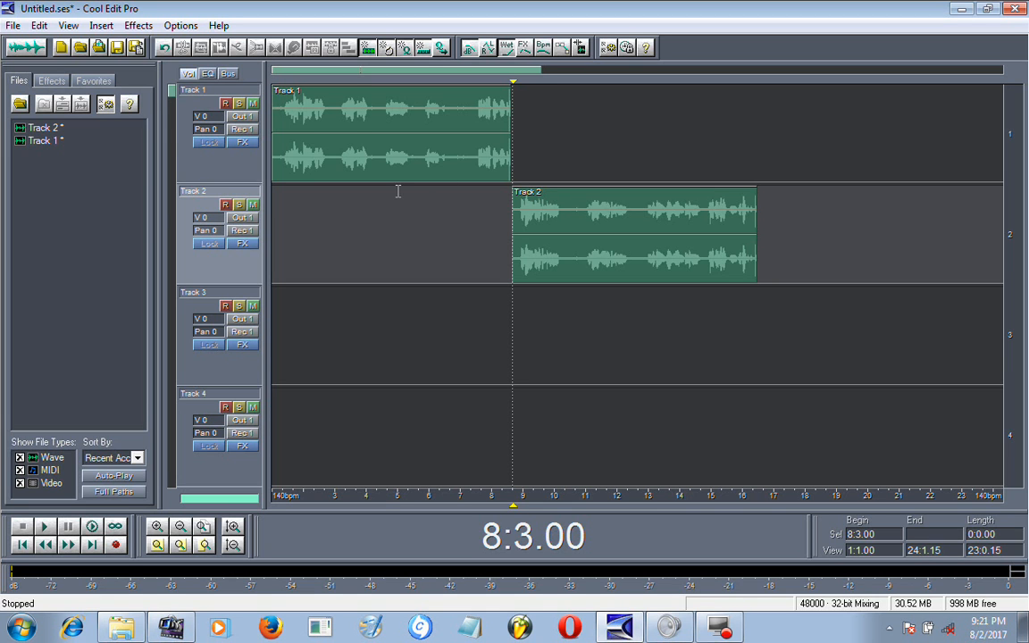
Select the Track 2 clip and move the playhead along the timeline, ending at the session start, 1:1.00
left_click(428, 145)
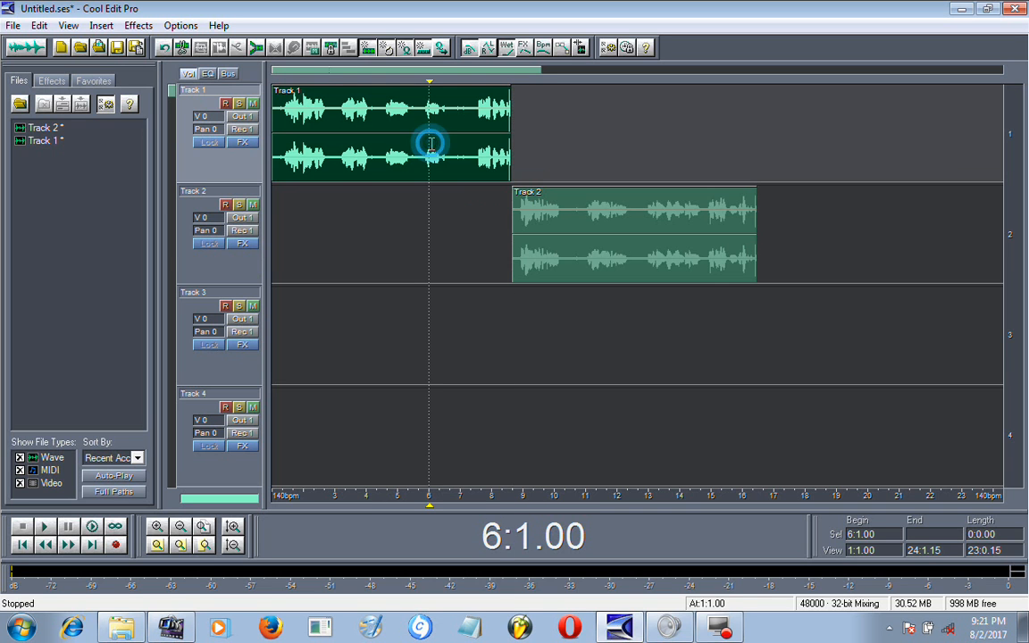
left_click(553, 256)
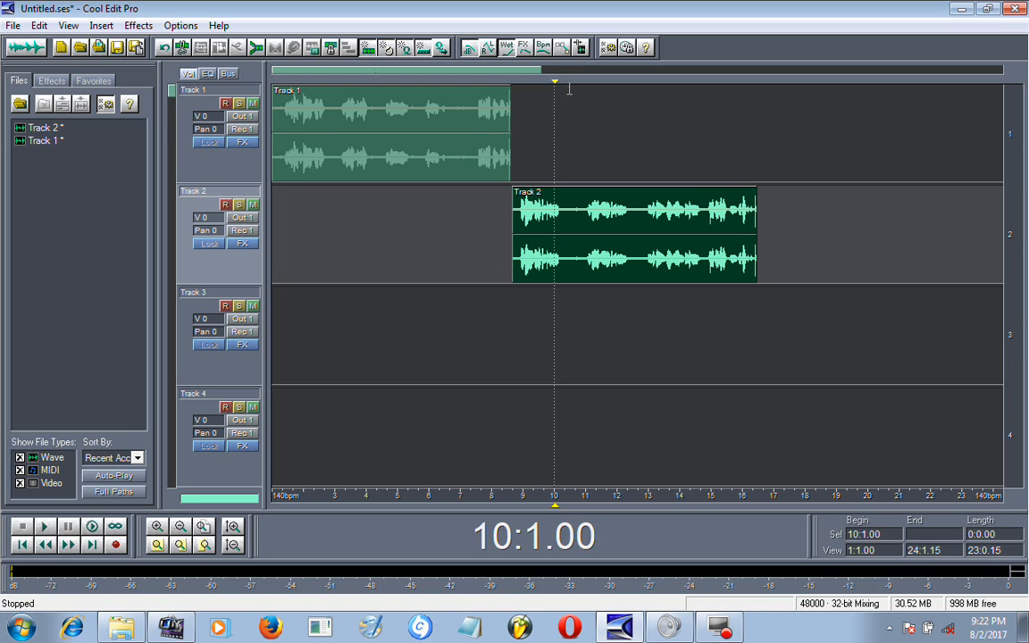
left_click_drag(555, 82, 492, 83)
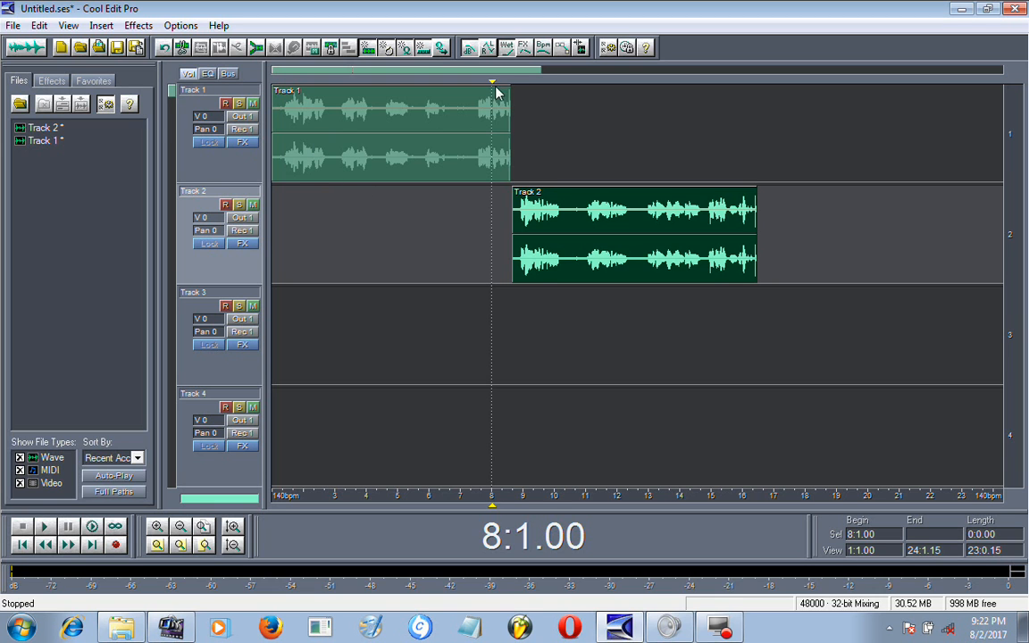
left_click_drag(498, 85, 526, 85)
left_click_drag(523, 86, 579, 85)
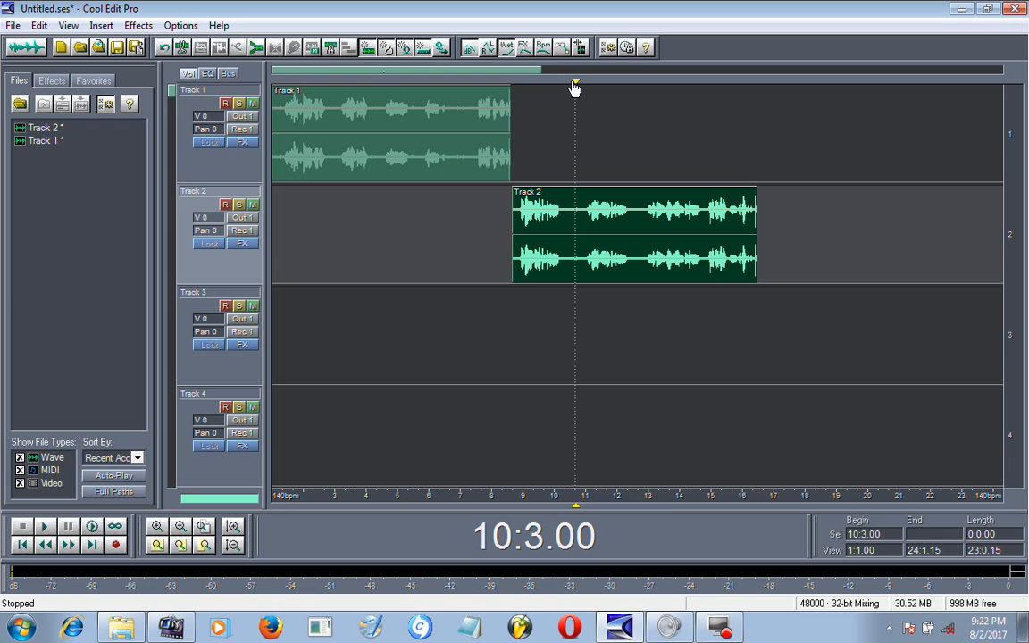
left_click_drag(579, 86, 520, 85)
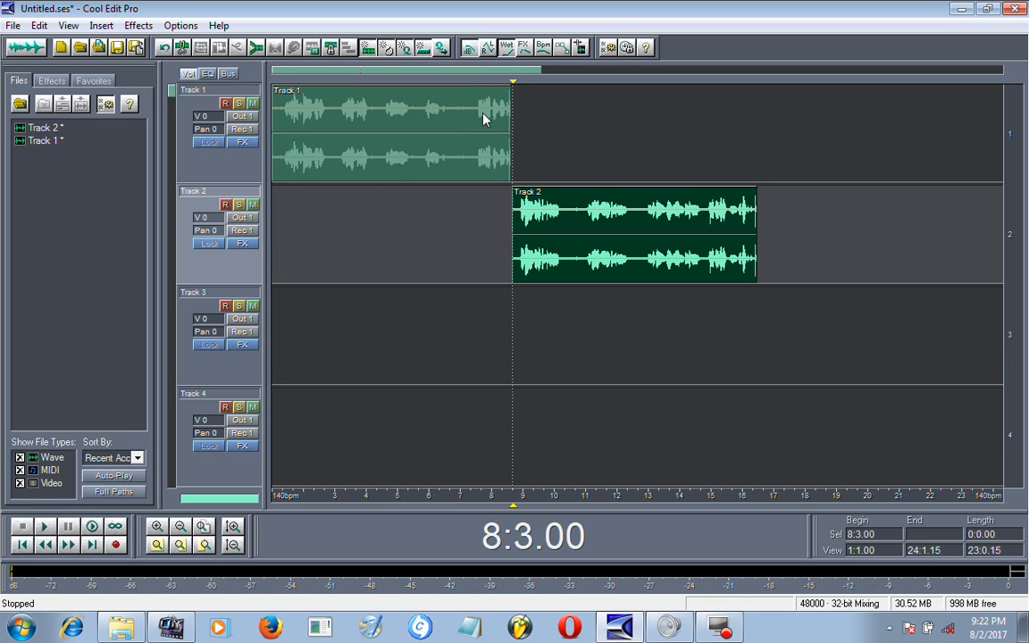
left_click_drag(515, 85, 476, 103)
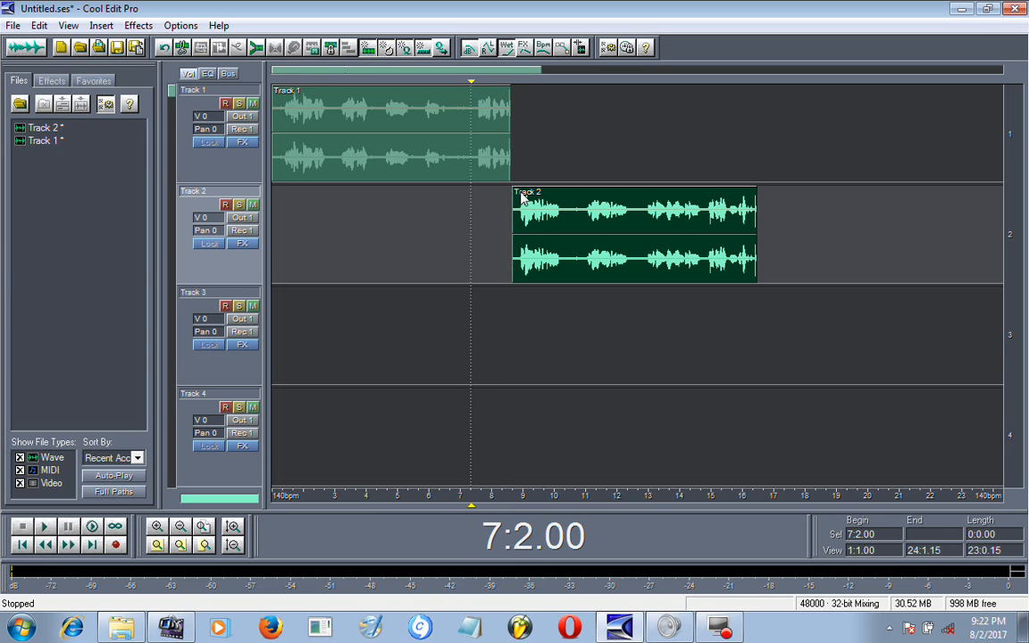
left_click_drag(471, 84, 266, 92)
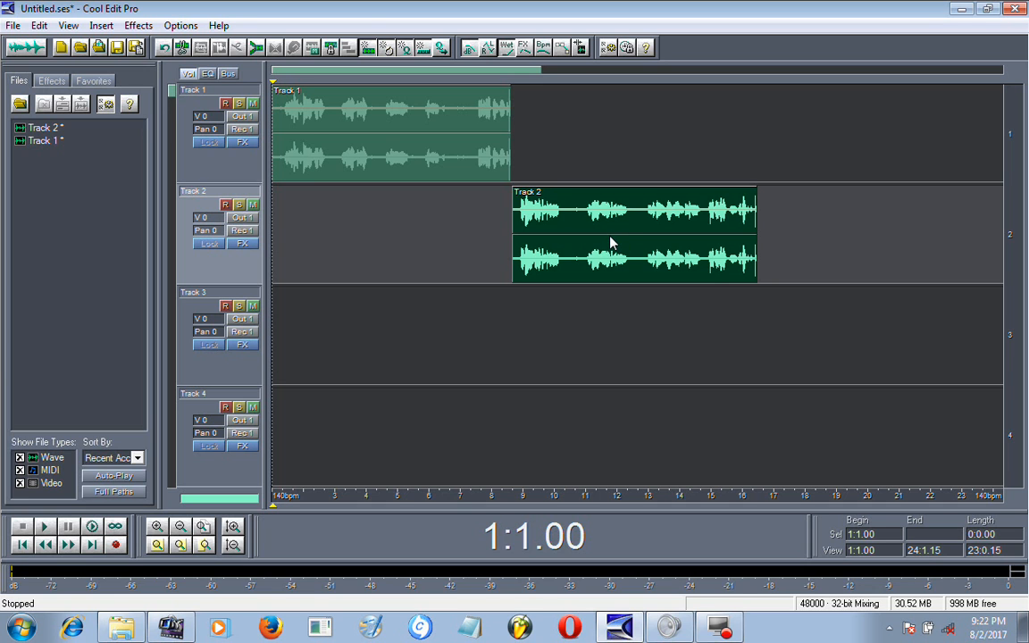
Move the Track 2 clip up onto Track 1, directly after the first clip
left_click_drag(609, 239, 610, 158)
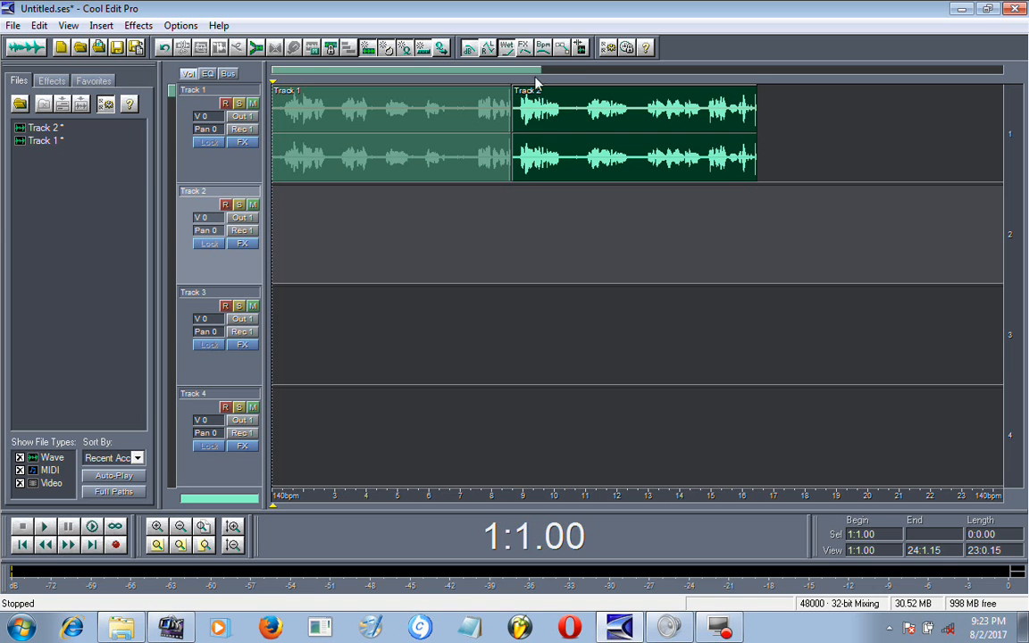
left_click_drag(502, 73, 416, 77)
Start inserting a wave from file into the empty Track 2
left_click(103, 27)
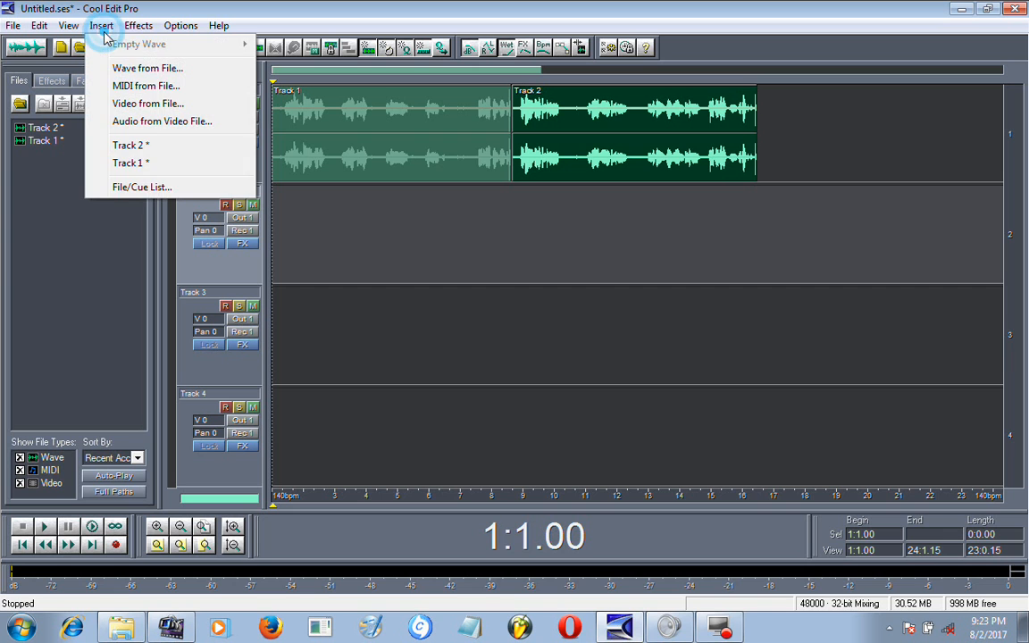
right_click(355, 234)
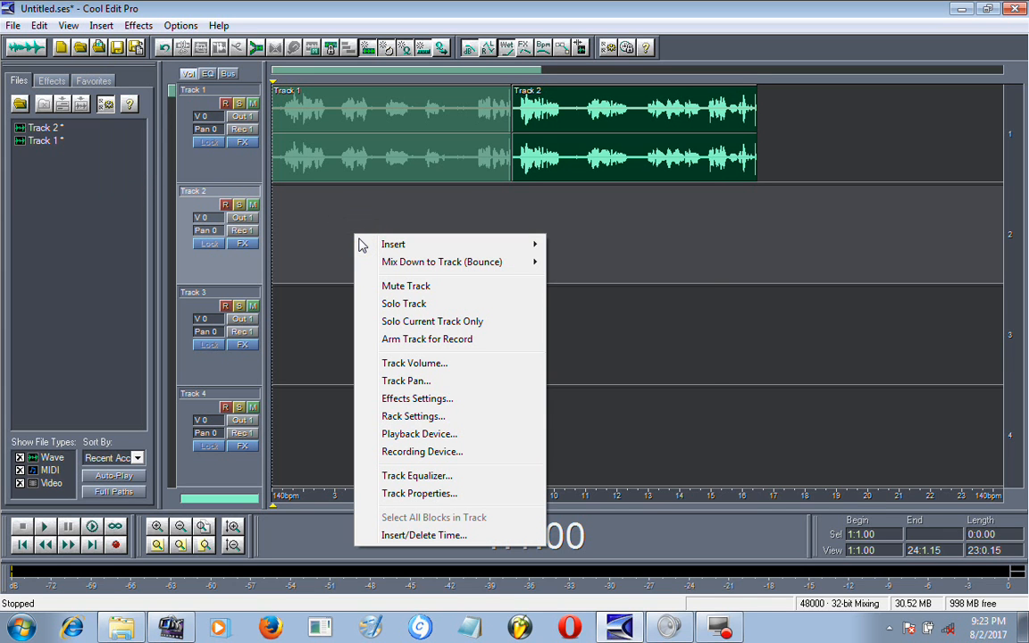
mouse_move(478, 248)
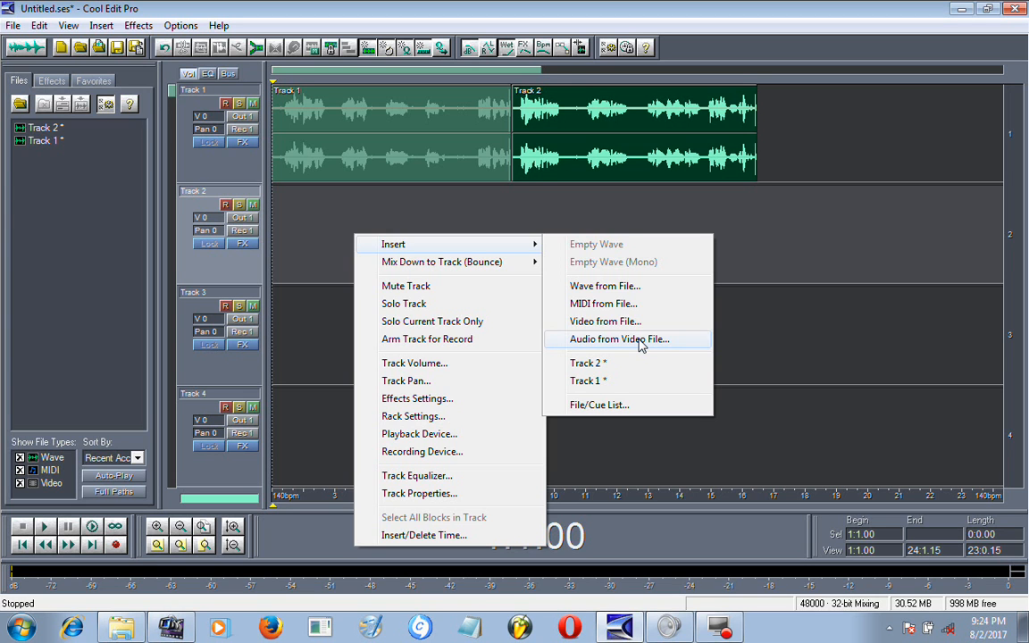
left_click(608, 288)
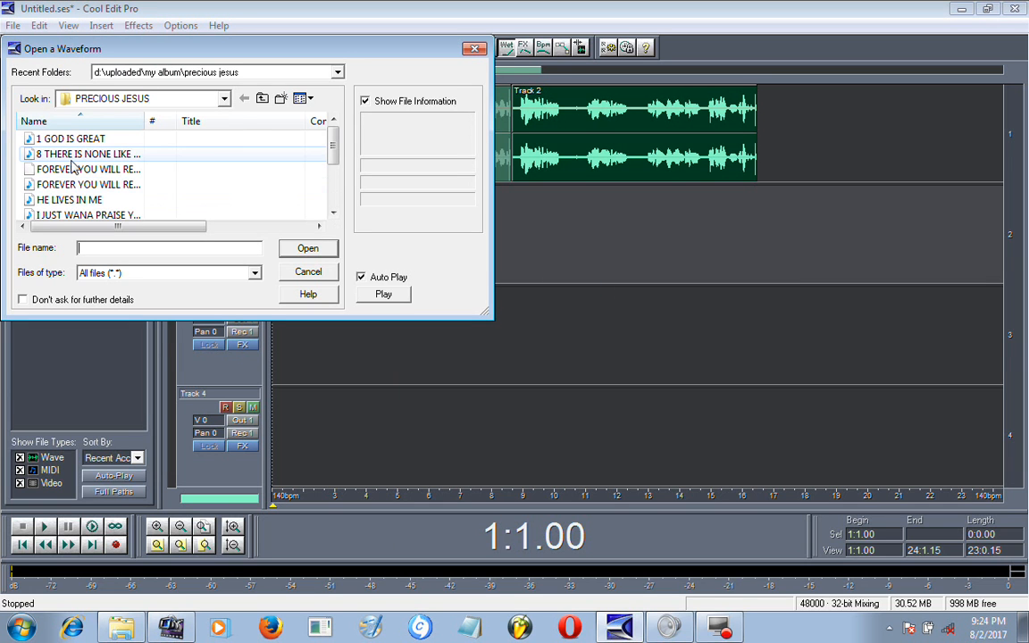
Browse up from the PRECIOUS JESUS folder through MY ALBUM and uploaded to the BACKUP (D:) drive
mouse_move(331, 135)
left_mouse_down()
mouse_move(329, 189)
mouse_move(319, 143)
left_mouse_up()
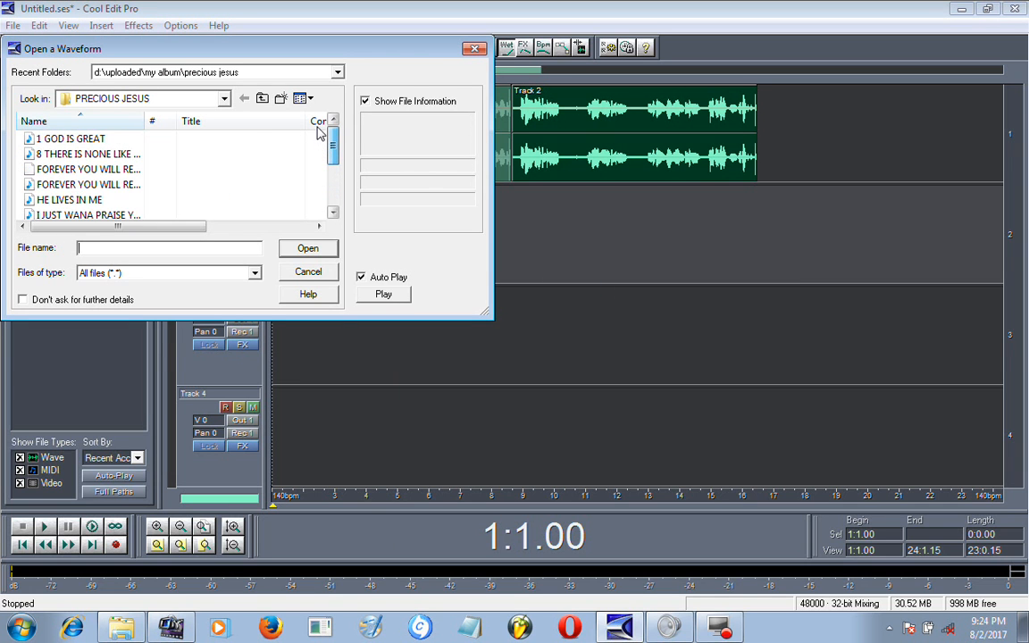
left_click(262, 99)
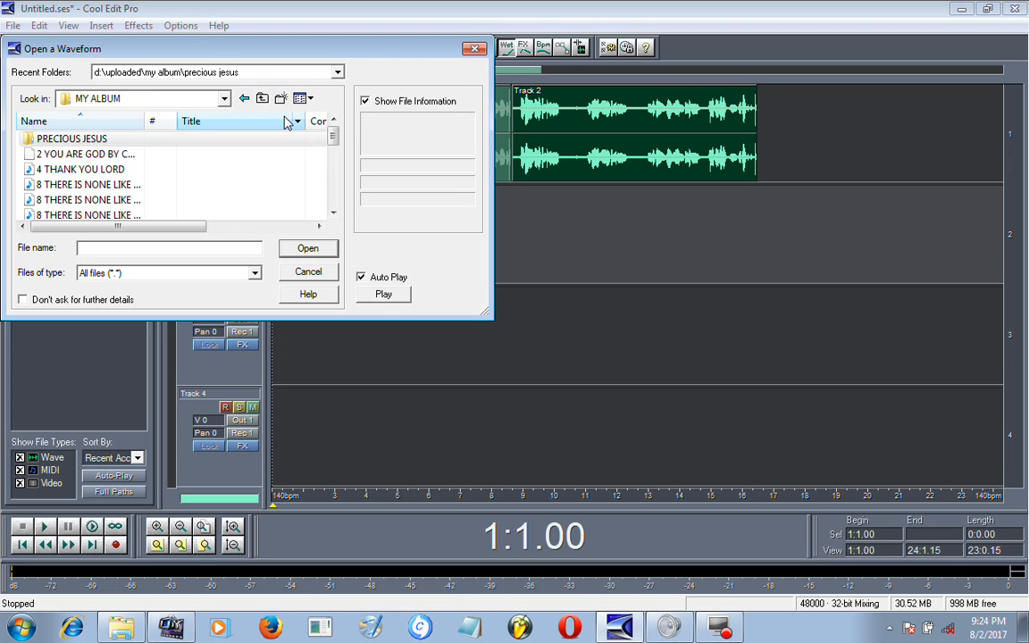
left_click_drag(333, 136, 330, 174)
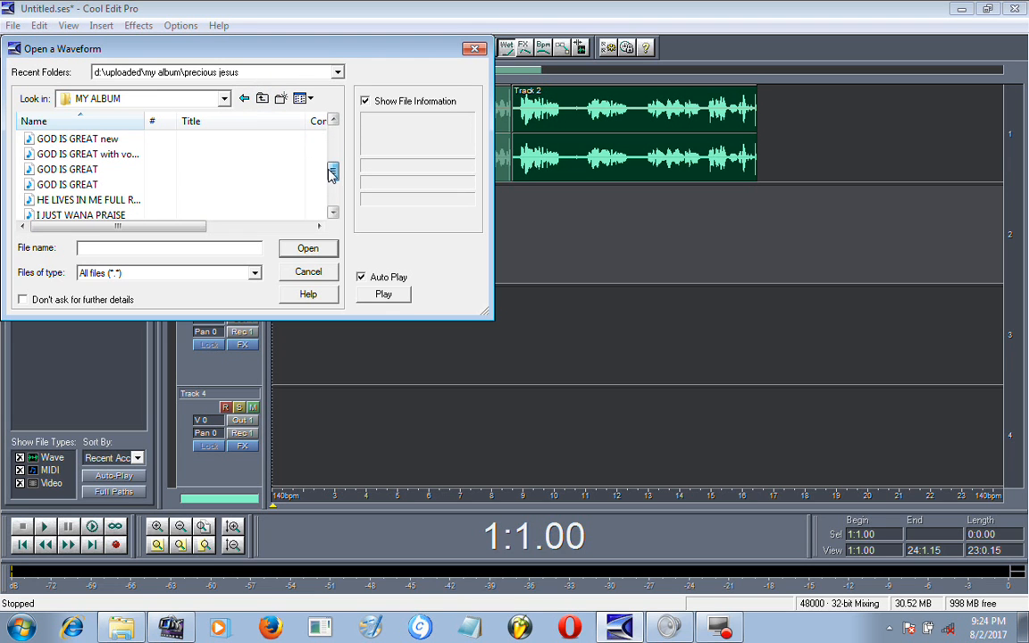
left_click(262, 98)
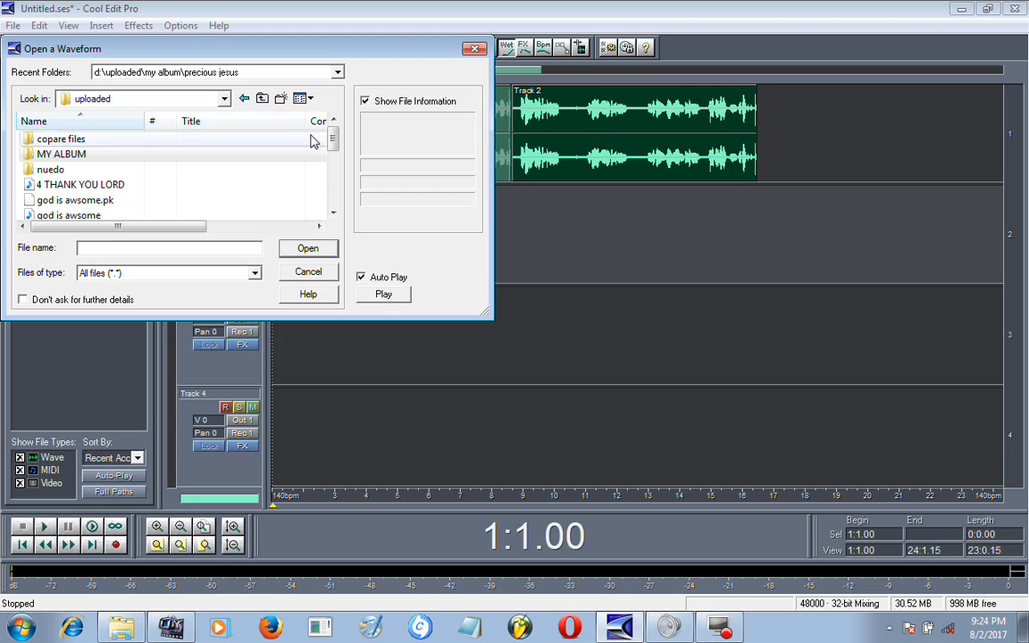
mouse_move(333, 136)
left_mouse_down()
mouse_move(332, 202)
mouse_move(327, 145)
left_mouse_up()
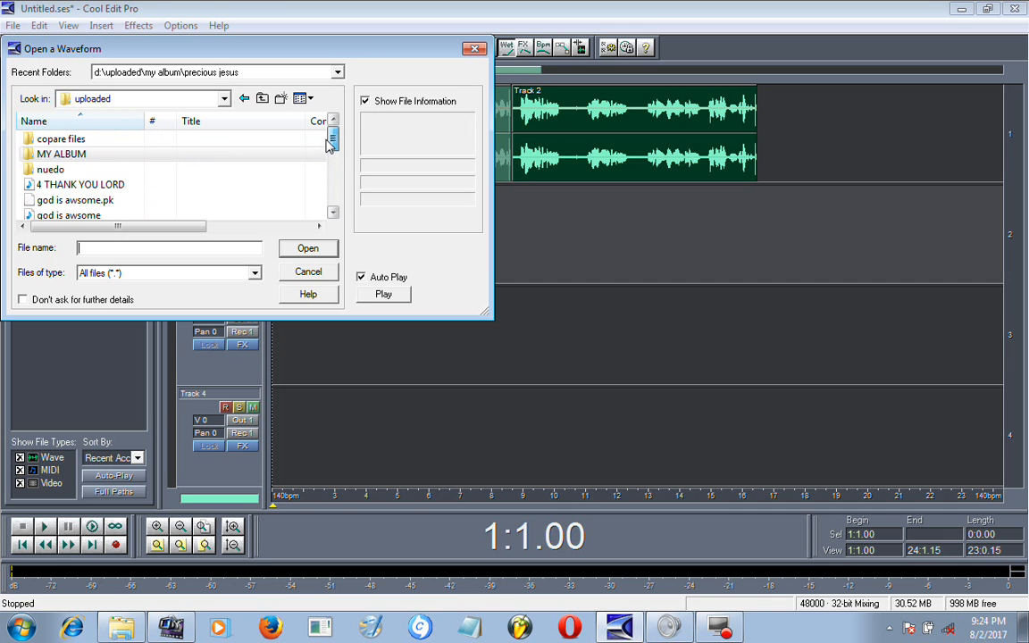
left_click(262, 98)
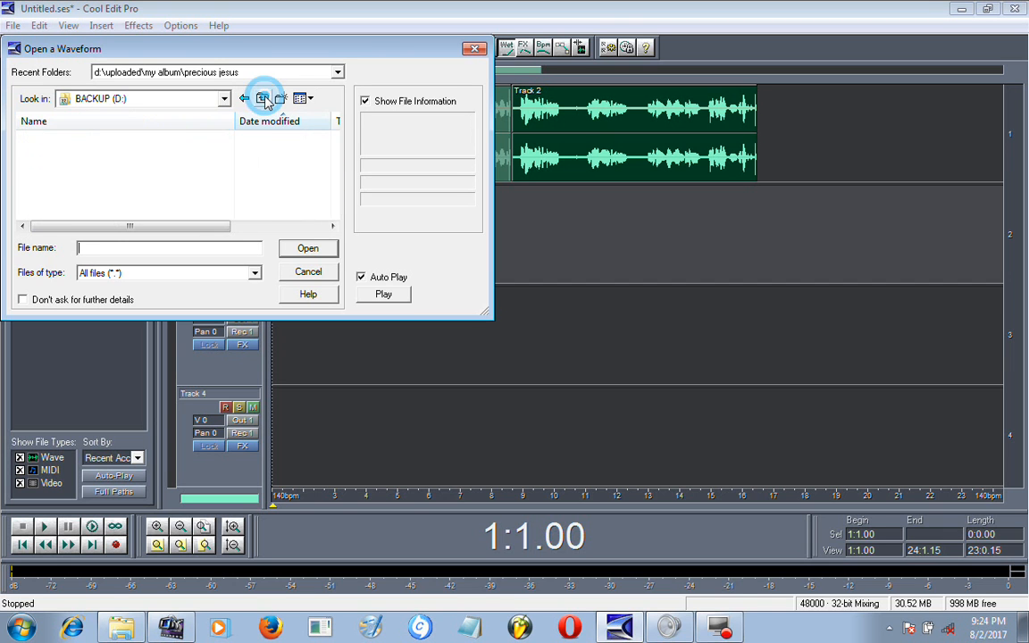
Find and open the "work files" folder on the BACKUP (D:) drive
left_click_drag(333, 148, 333, 168)
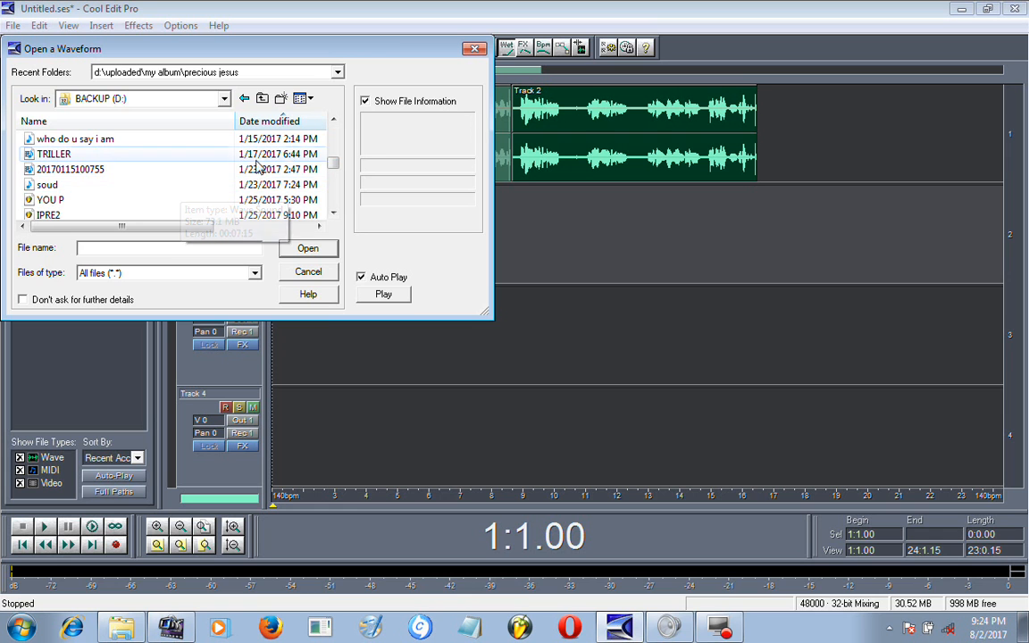
mouse_move(330, 162)
left_mouse_down()
mouse_move(333, 203)
mouse_move(332, 145)
left_mouse_up()
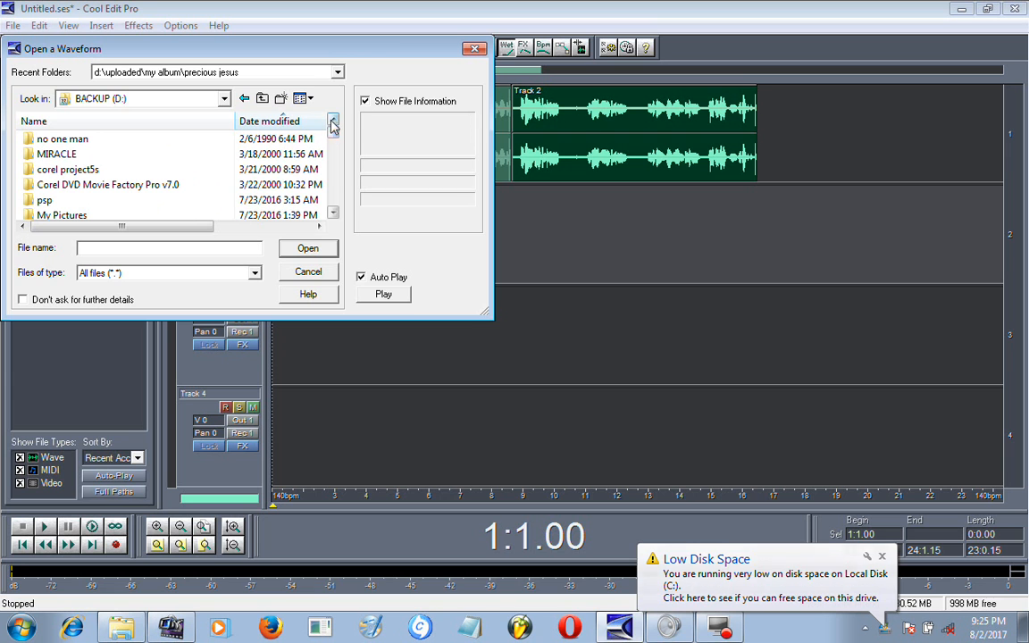
left_click(332, 215)
left_click(333, 215)
left_click(332, 215)
left_click(332, 215)
left_click(332, 216)
left_click(333, 215)
left_click(332, 215)
left_click(333, 215)
left_click(332, 215)
left_click(332, 215)
left_click(333, 215)
left_click(332, 215)
left_click(332, 215)
left_click(333, 215)
left_click(332, 215)
left_click(332, 216)
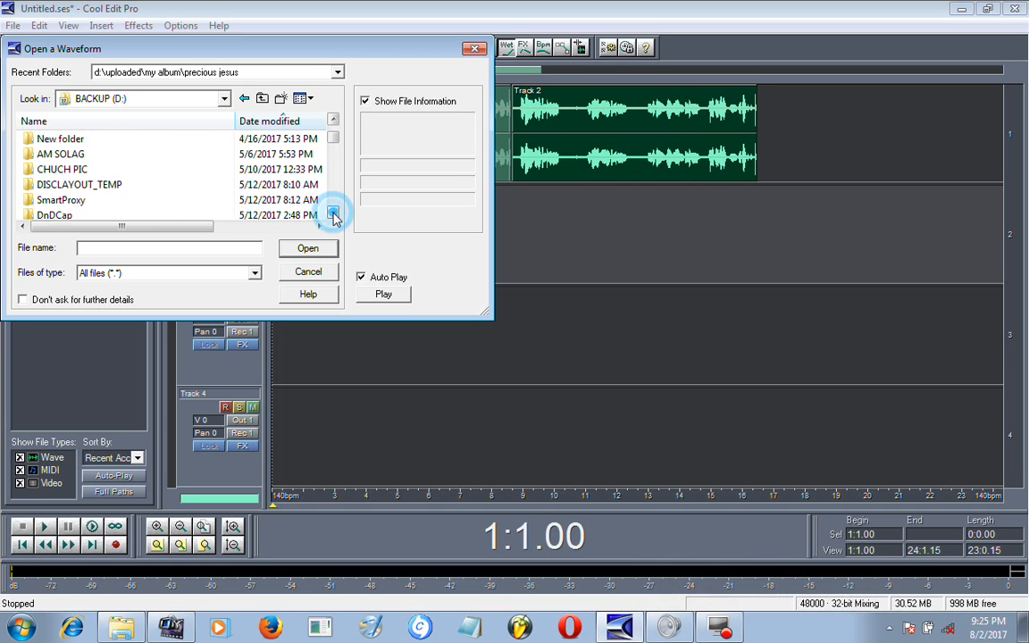
left_click(333, 215)
left_click(332, 215)
left_click(332, 215)
left_click(332, 215)
left_click(332, 216)
left_click(332, 215)
left_click(332, 215)
left_click(332, 216)
left_click(332, 216)
left_click(332, 215)
left_click(332, 215)
left_click(332, 215)
left_click(332, 215)
left_click(332, 216)
left_click(333, 216)
left_click(332, 215)
left_click(332, 215)
left_click(332, 215)
left_click(332, 215)
left_click(332, 216)
left_click(333, 216)
left_click(332, 215)
left_click(333, 215)
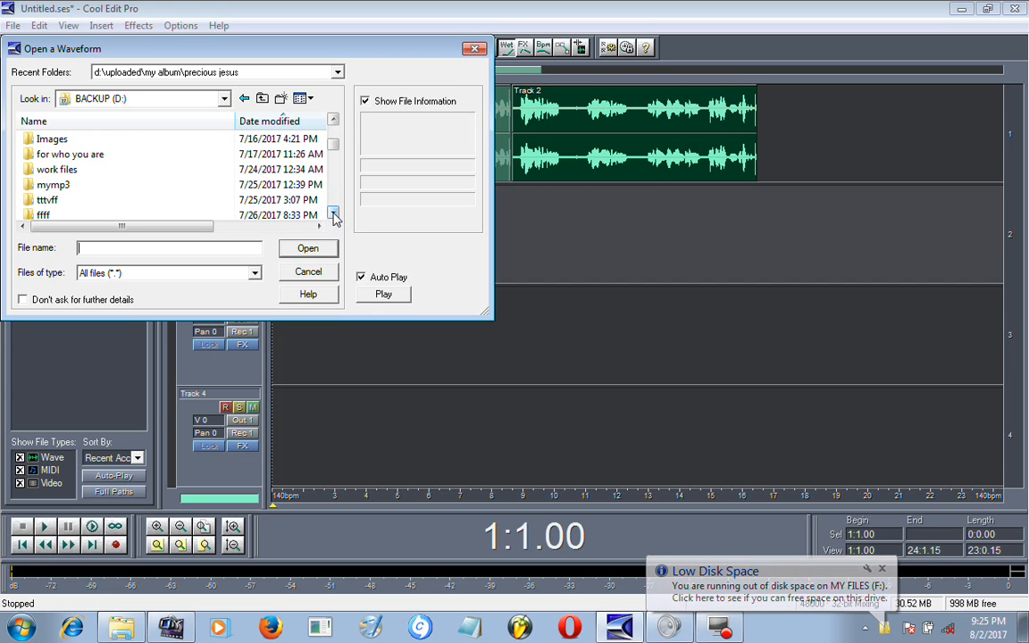
double_click(210, 169)
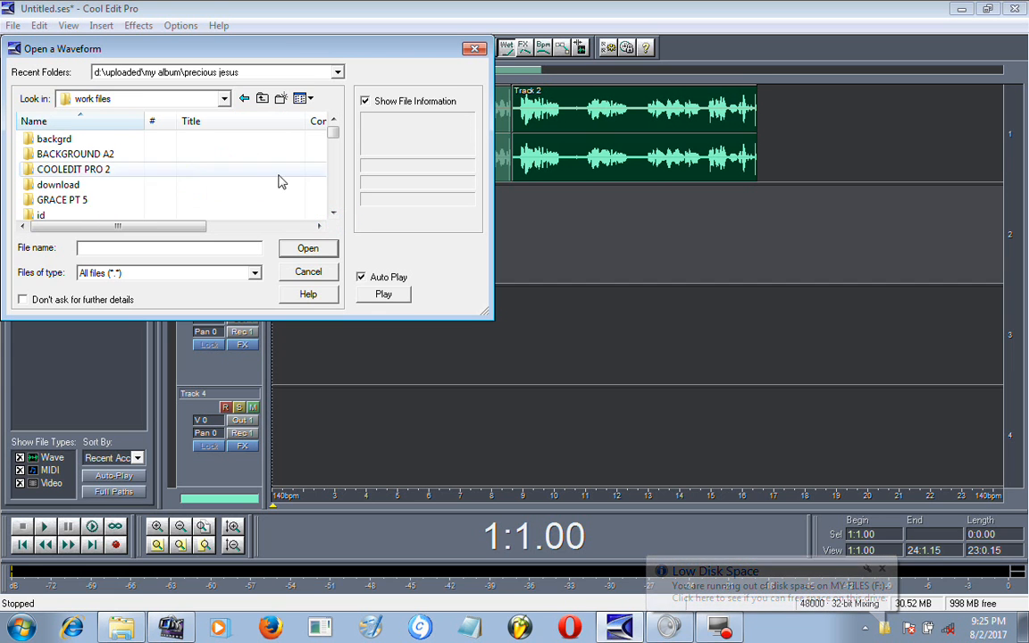
Find the laysound audio file in the "work files" folder and select it
left_click(332, 213)
left_click(332, 213)
left_click(332, 212)
left_click(332, 213)
left_click(332, 213)
left_click(333, 212)
left_click(332, 213)
left_click(332, 213)
left_click(332, 213)
left_click(333, 213)
left_click(333, 213)
left_click(333, 212)
left_click(333, 212)
left_click(332, 213)
left_click(332, 212)
left_click(332, 212)
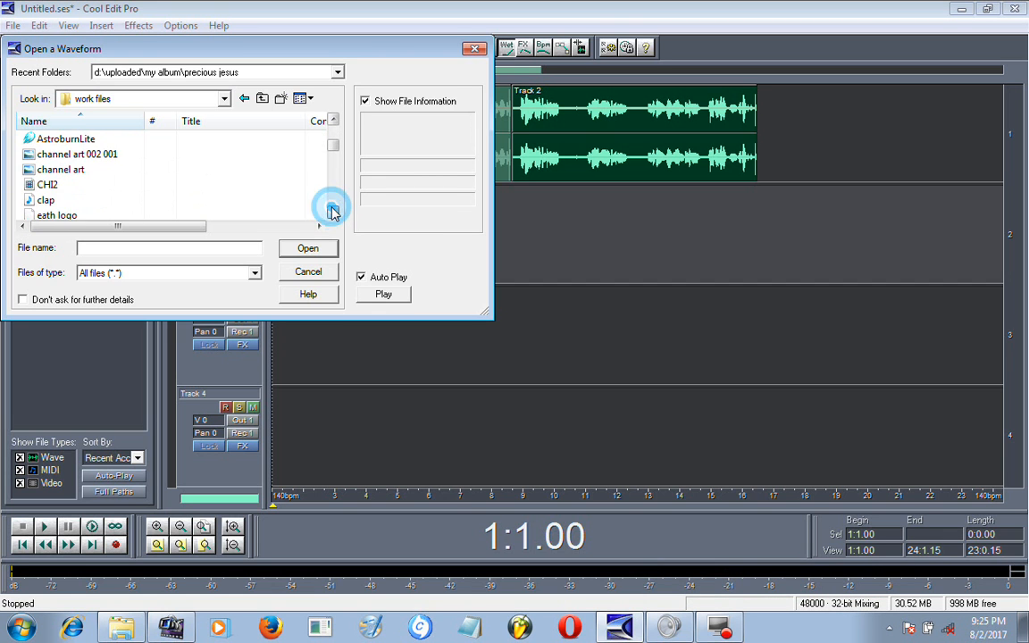
left_click(332, 212)
left_click(332, 212)
left_click(332, 213)
left_click(332, 212)
left_click(332, 212)
left_click(332, 213)
left_click(332, 213)
left_click(332, 212)
left_click(333, 213)
left_click(332, 212)
left_click(332, 212)
left_click(332, 212)
left_click(332, 213)
left_click(332, 213)
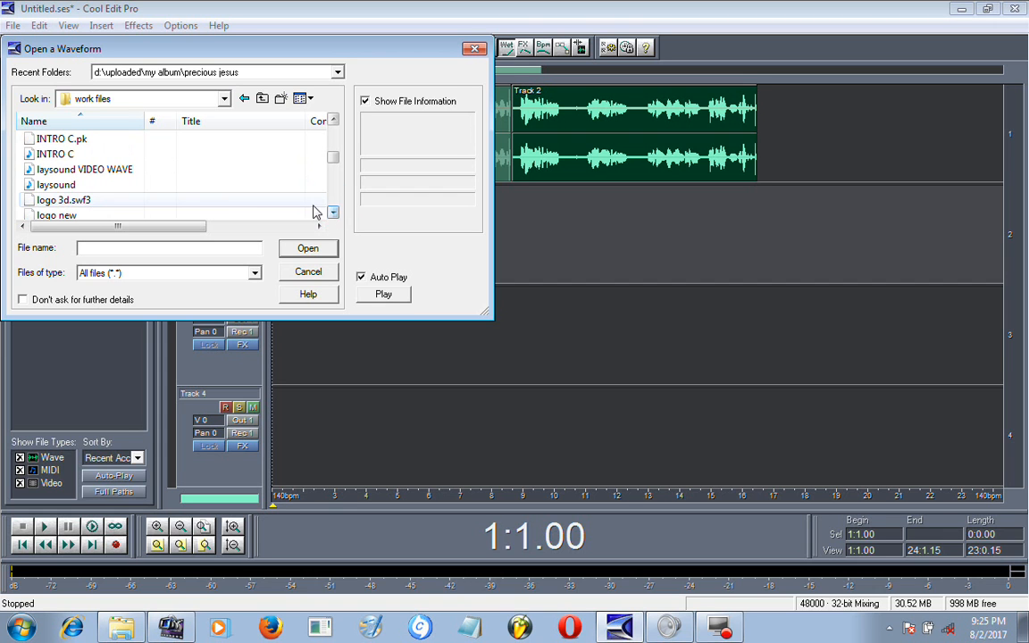
left_click(188, 184)
left_click(190, 186)
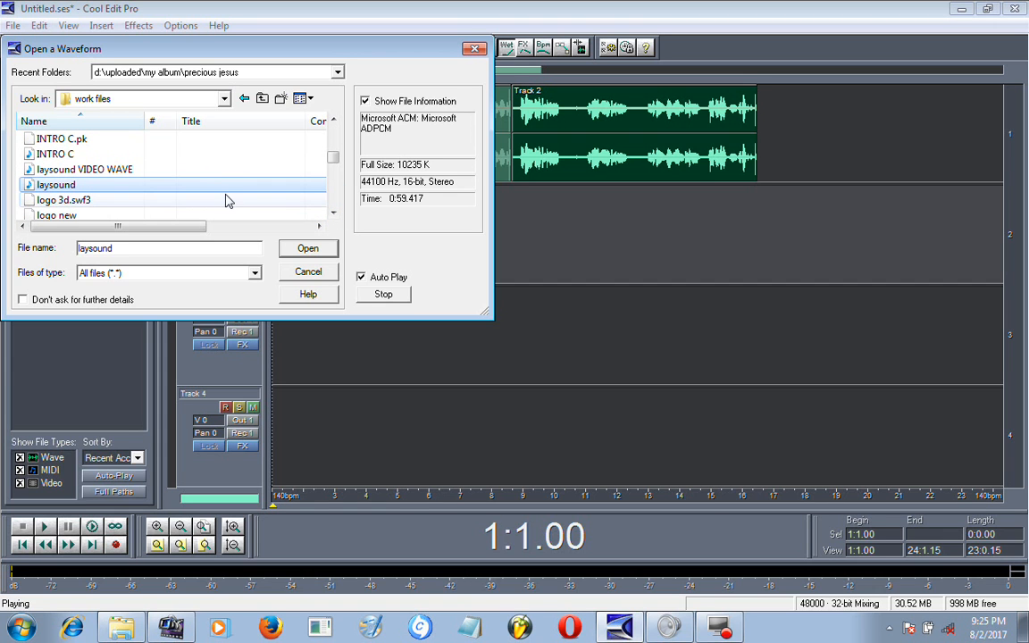
Insert laysound into Track 2, accepting the conversion to 48000 Hz, stereo, 16-bit
left_click(324, 251)
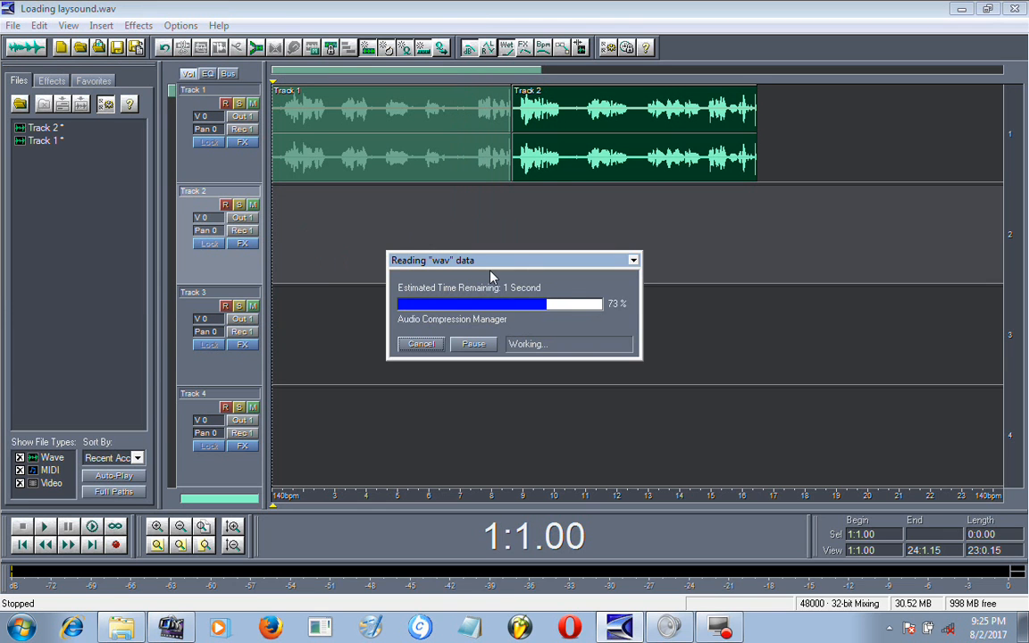
left_click(481, 338)
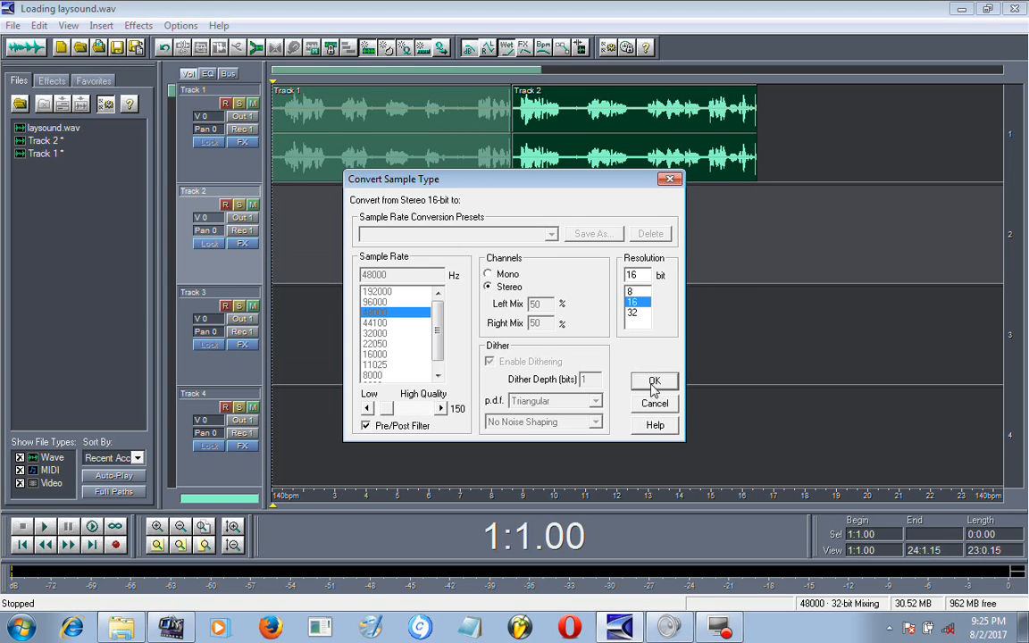
left_click(654, 382)
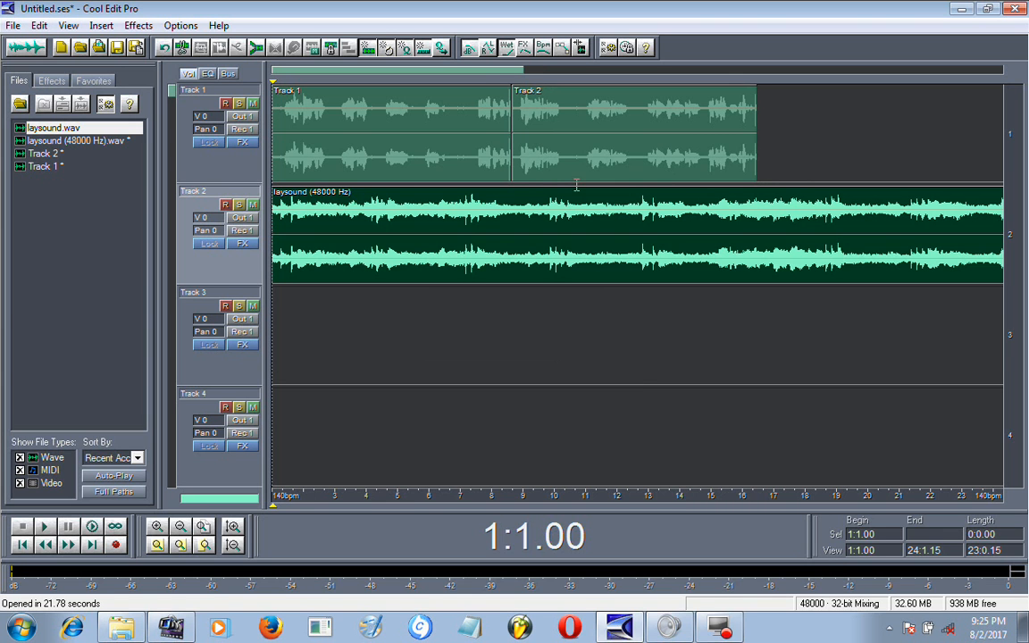
Split the laysound clip on Track 2 at 6:1.00 and delete the part after the split
left_click_drag(456, 73, 332, 73)
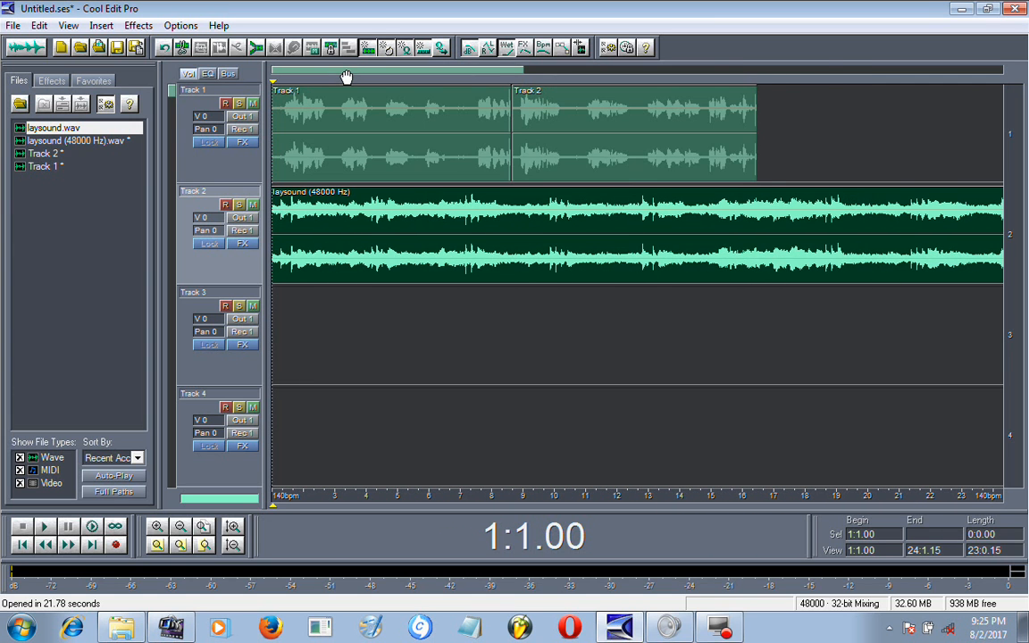
left_click_drag(361, 73, 276, 76)
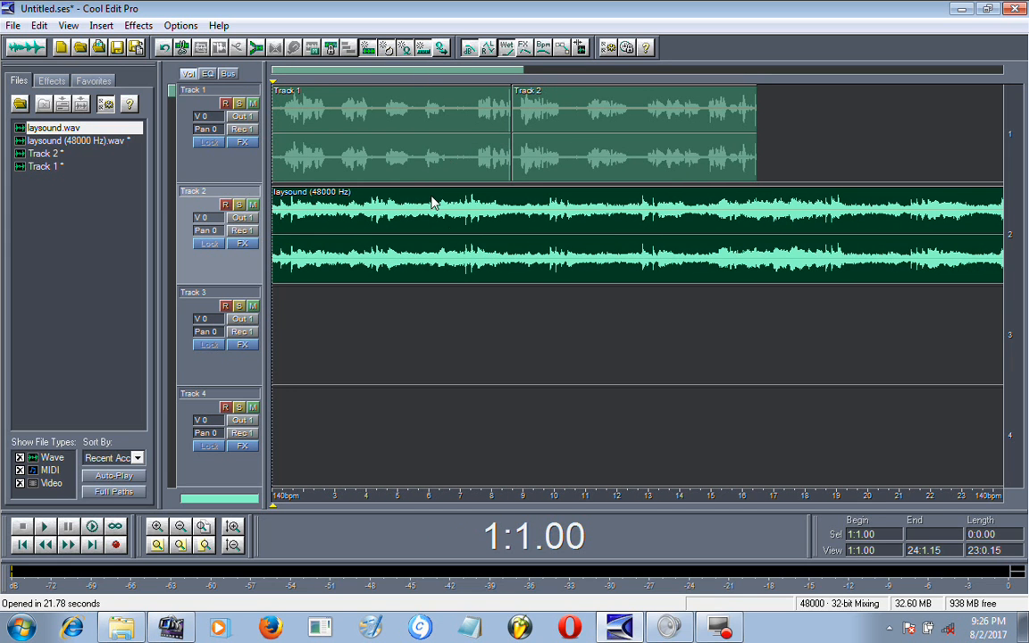
left_click(430, 271)
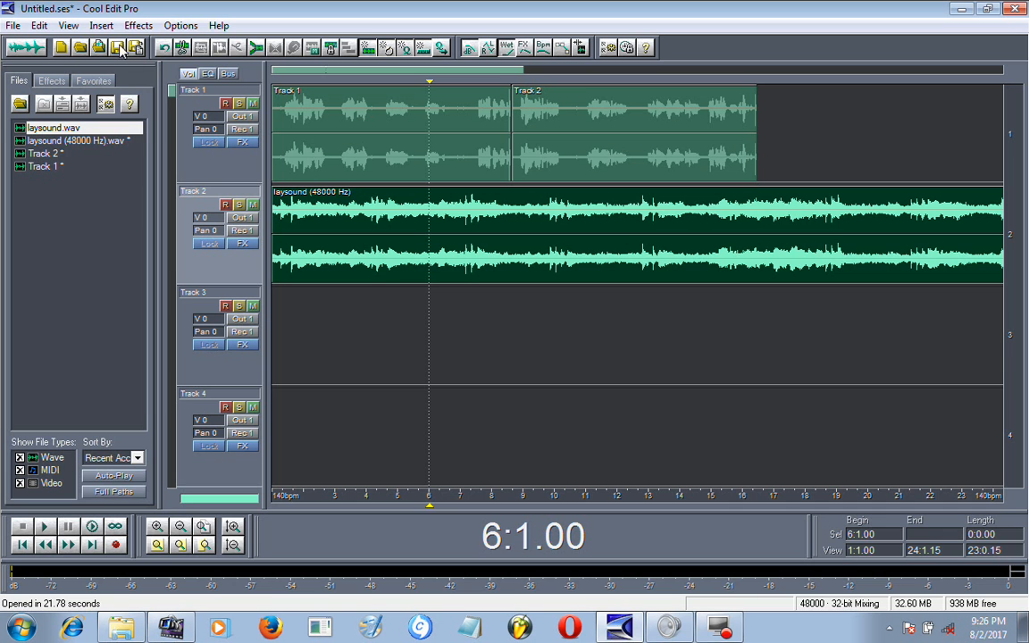
right_click(425, 224)
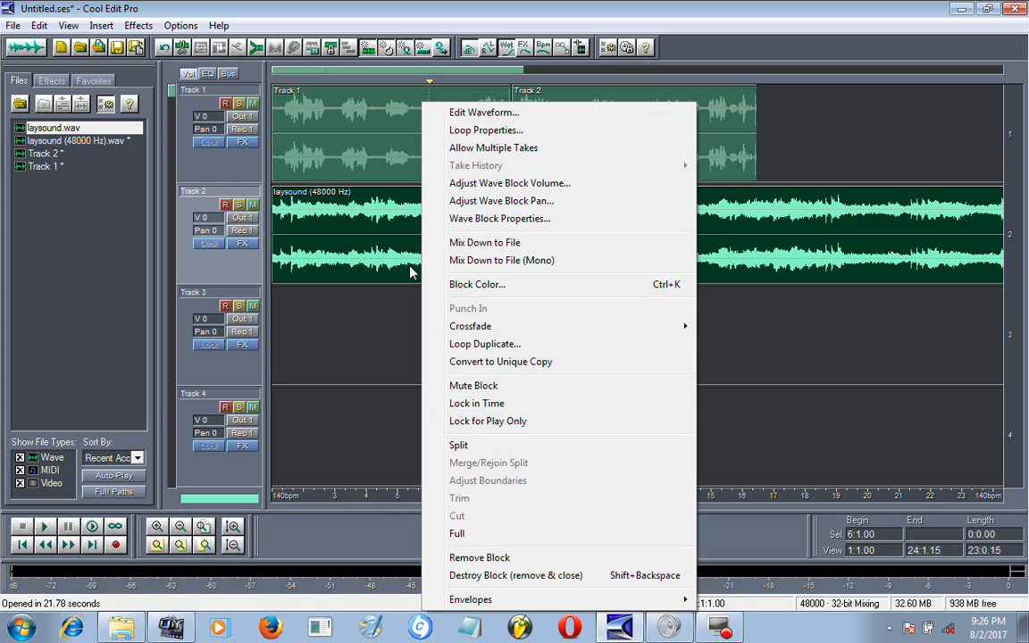
left_click(464, 447)
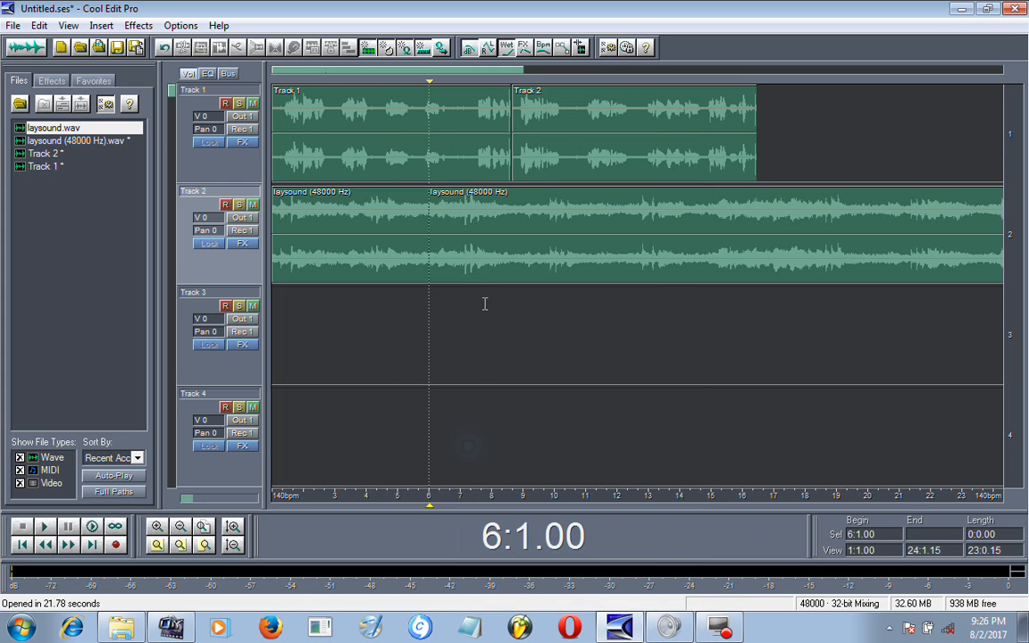
left_click(493, 239)
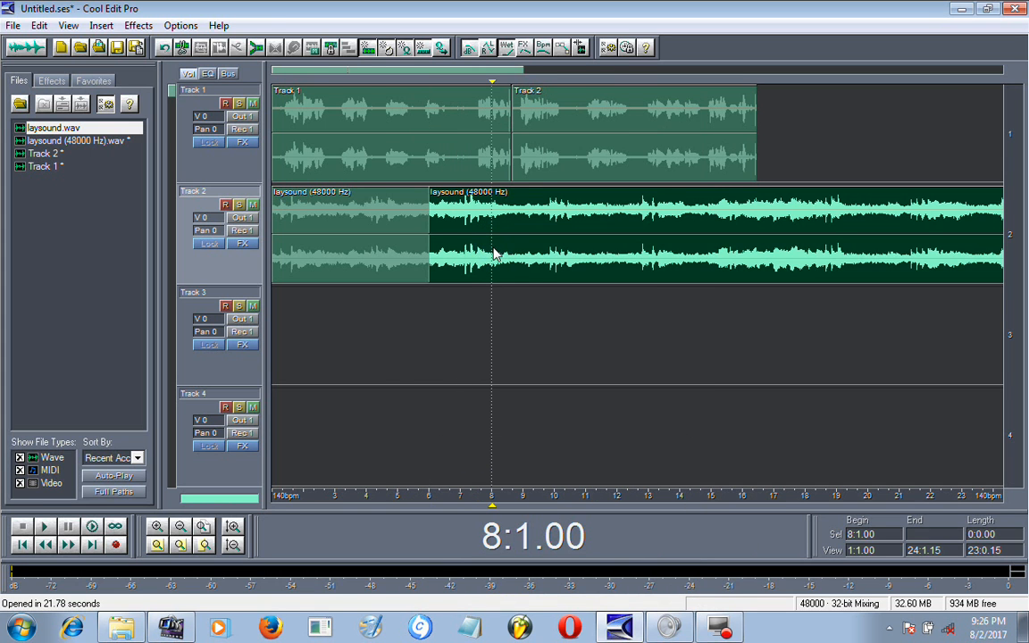
key("Delete")
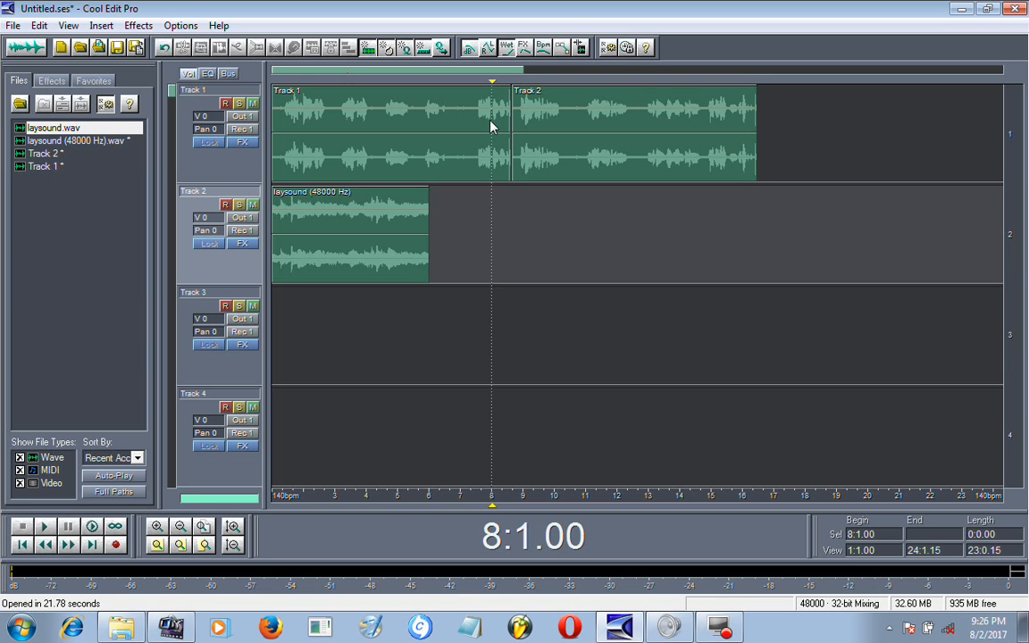
Split the remaining laysound clip on Track 2 at 3:2.00 and delete its second part
left_click_drag(491, 82, 381, 82)
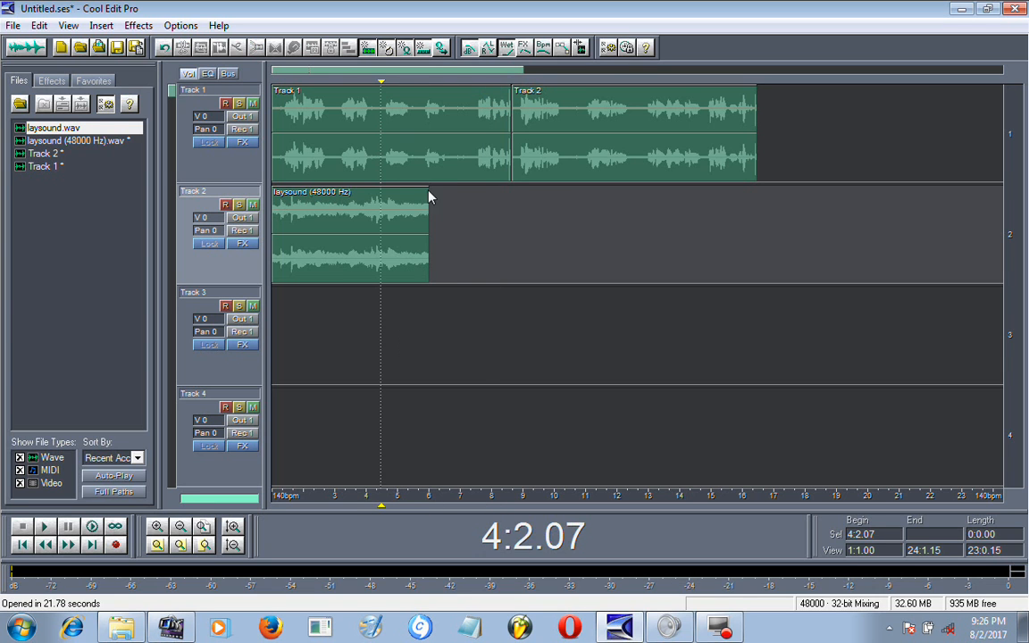
left_click(415, 259)
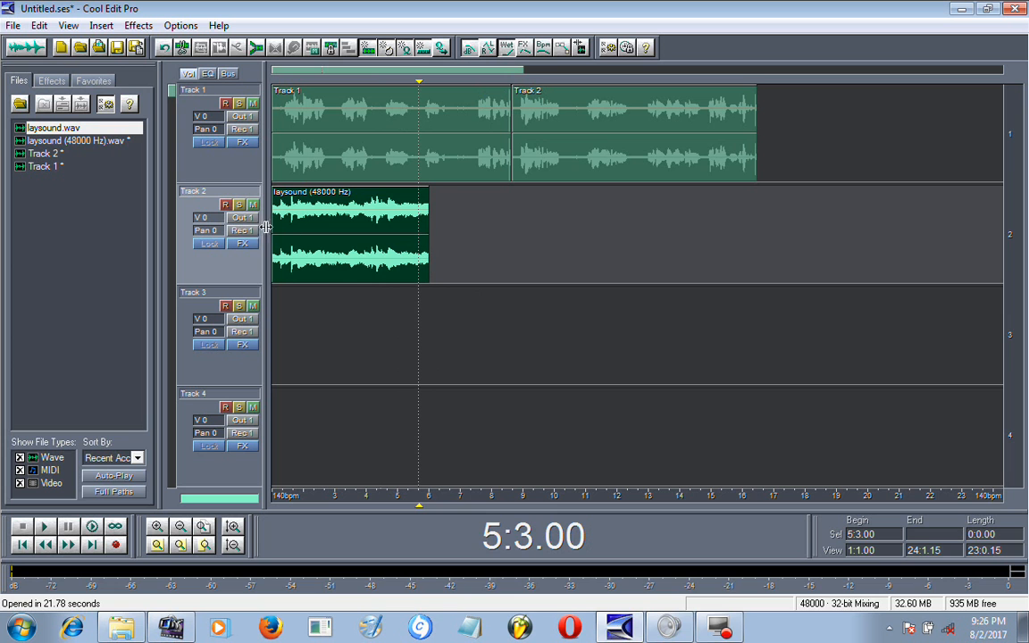
left_click(344, 273)
right_click(345, 257)
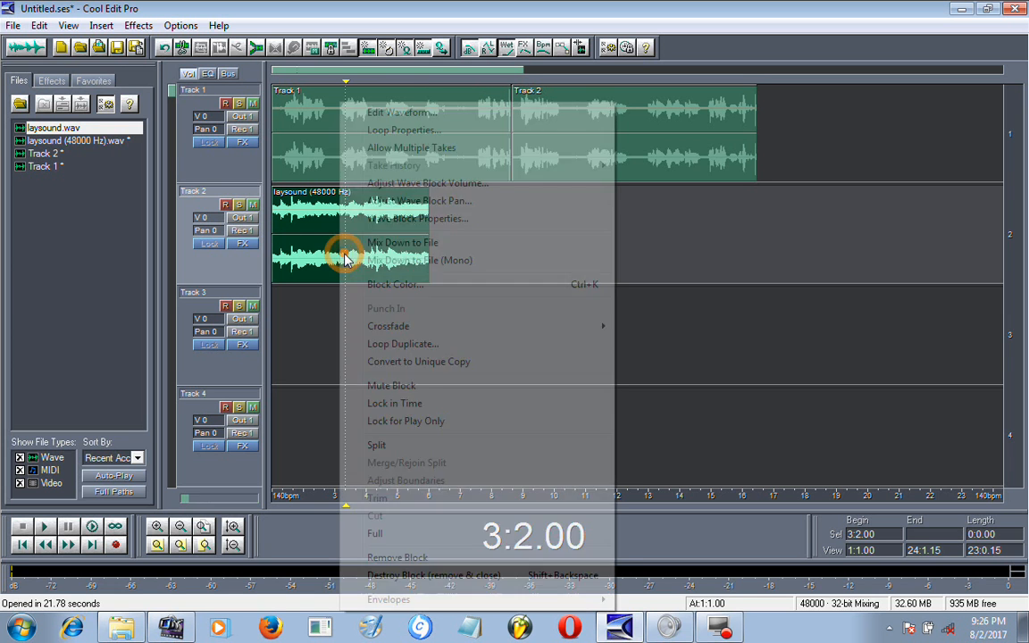
left_click(414, 443)
left_click(404, 257)
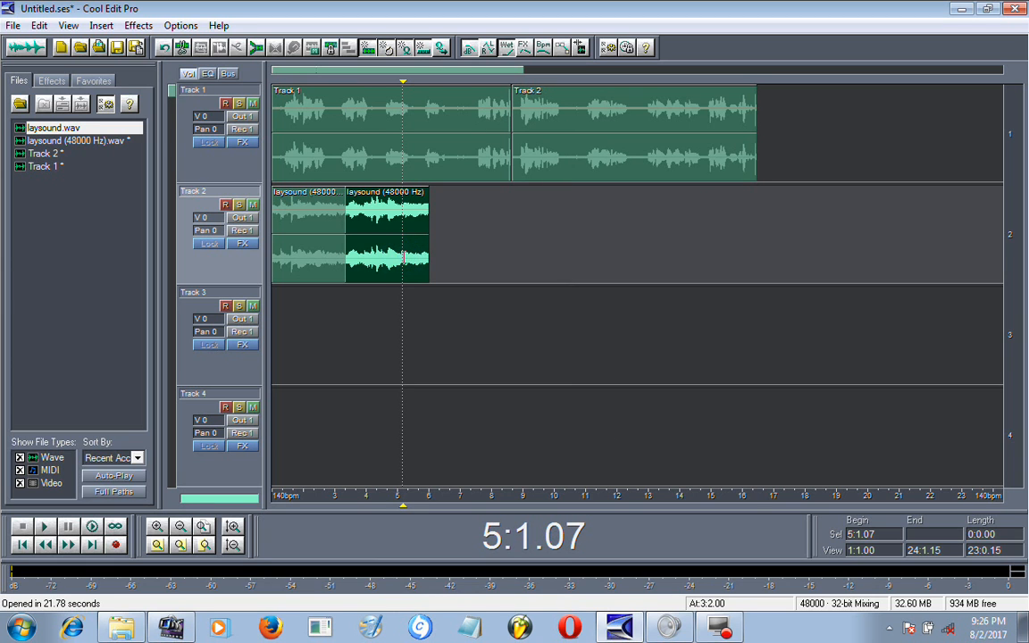
key("Delete")
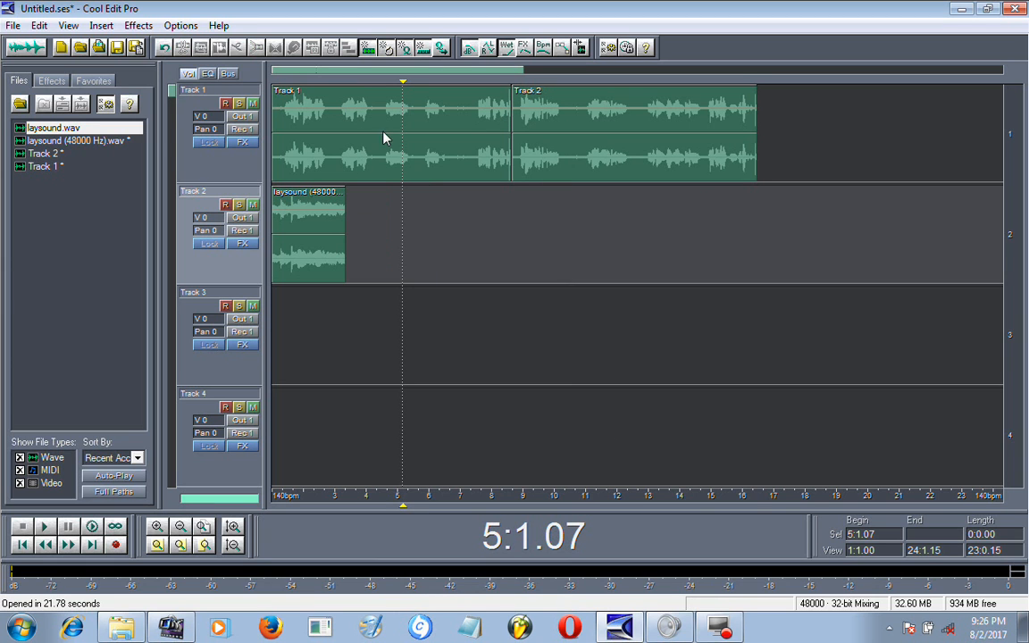
Play the start of the session from 1:1.00 twice to hear the voice and laysound together
key("Home")
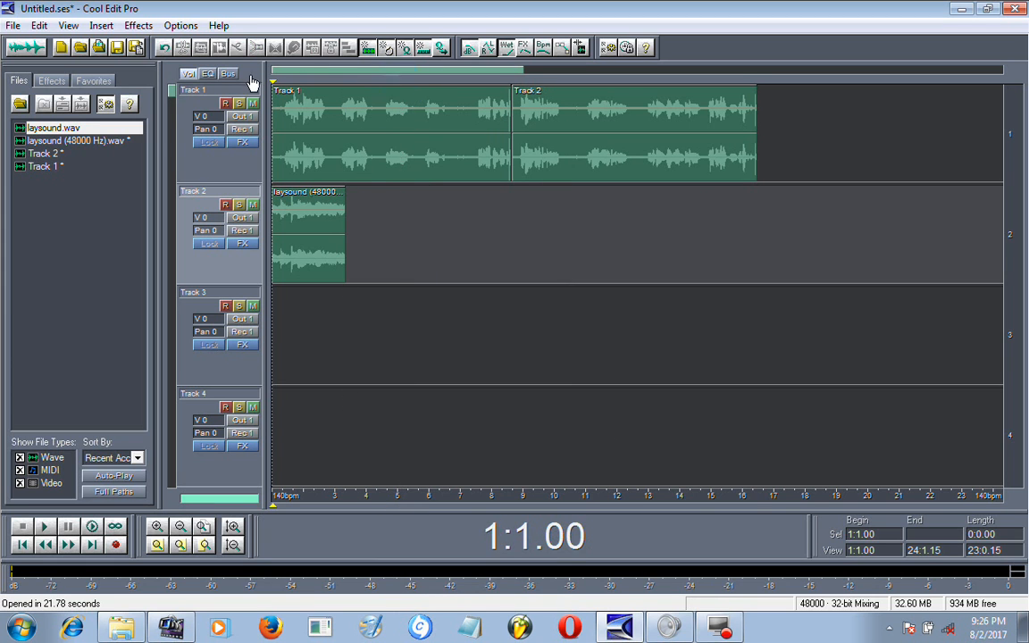
key("space")
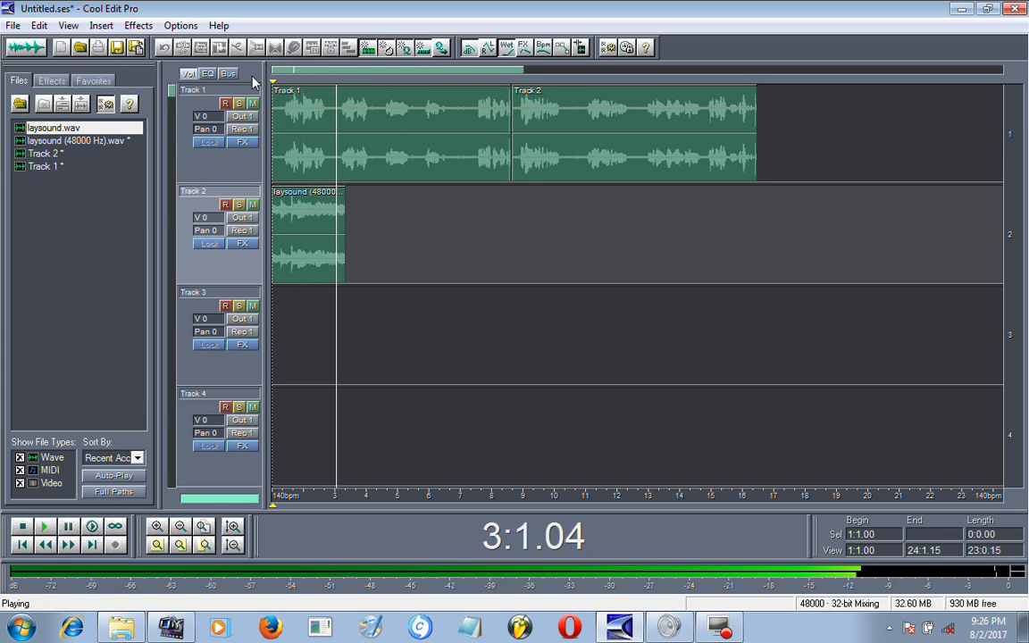
key("space")
key("space")
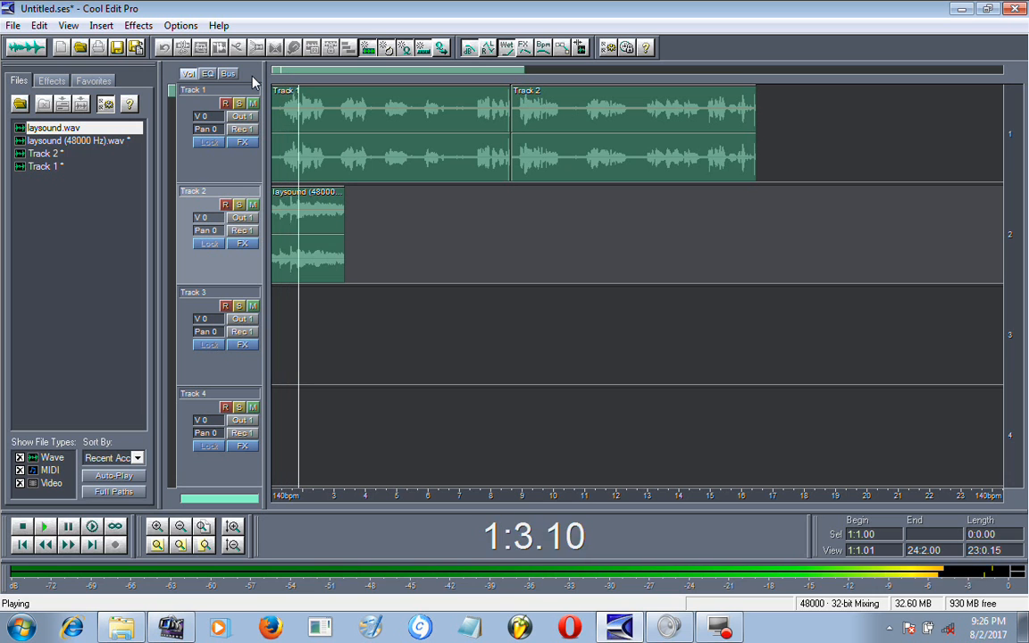
key("space")
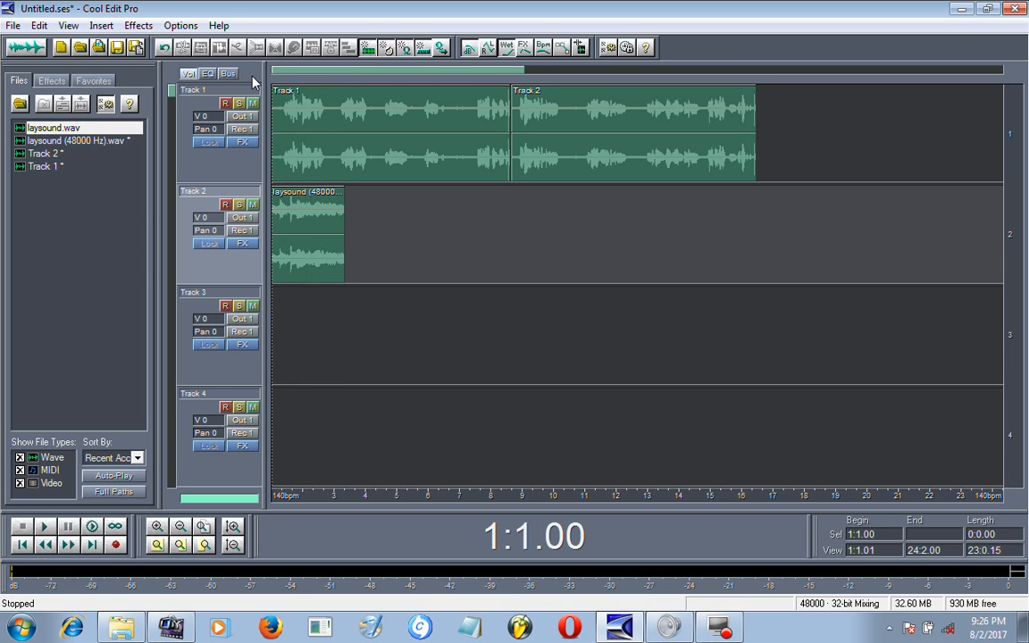
Lower the Track 2 volume to -18.5 dB
left_click(215, 222)
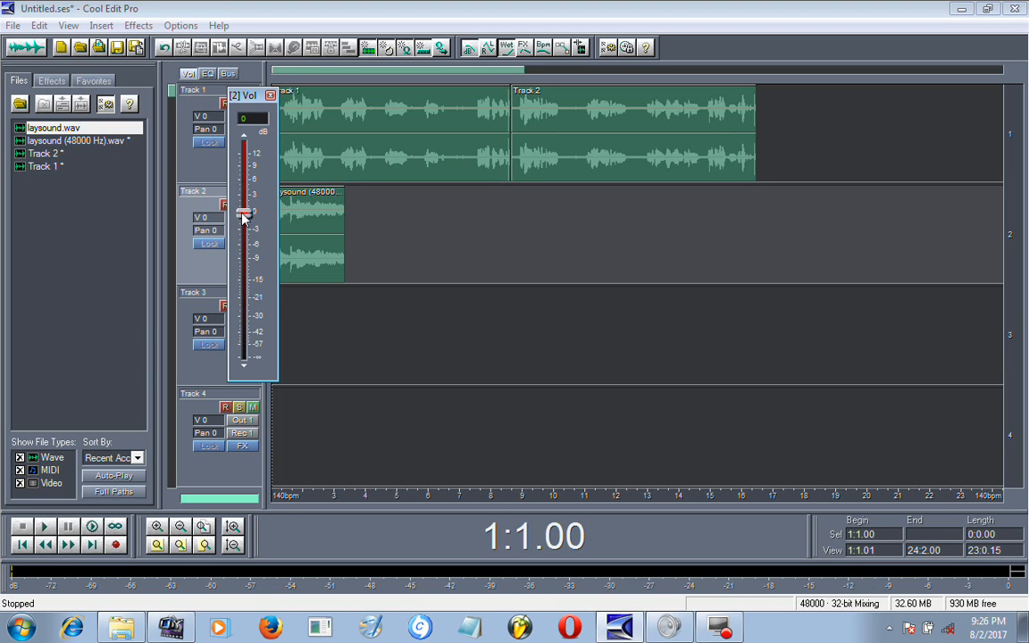
left_click_drag(245, 213, 244, 293)
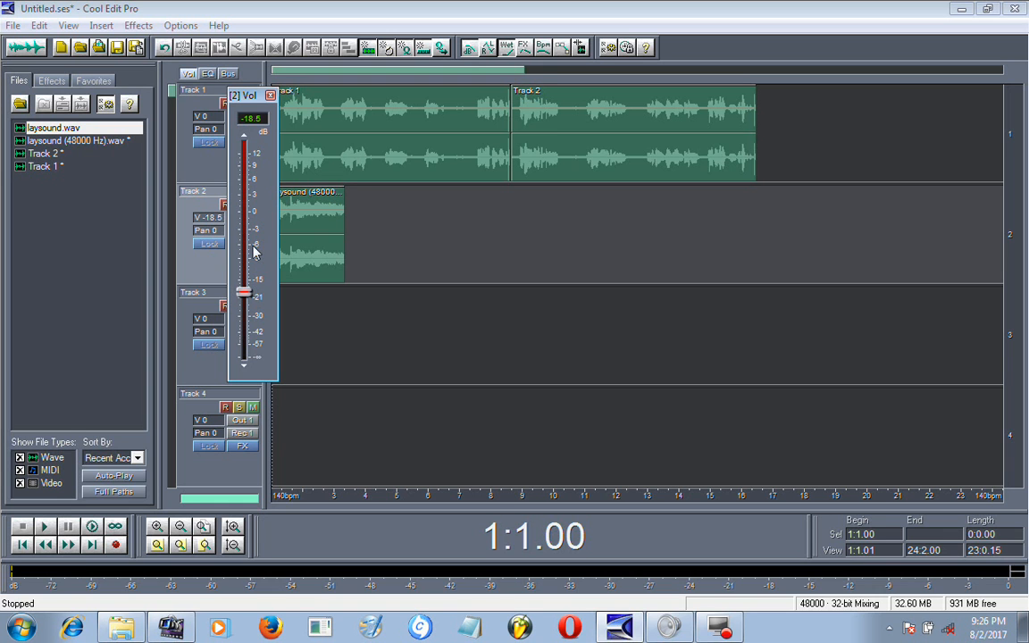
left_click(275, 104)
Play the session repeatedly from 2:2.00 to check the balance between the voice and the Track 2 music
left_click(307, 336)
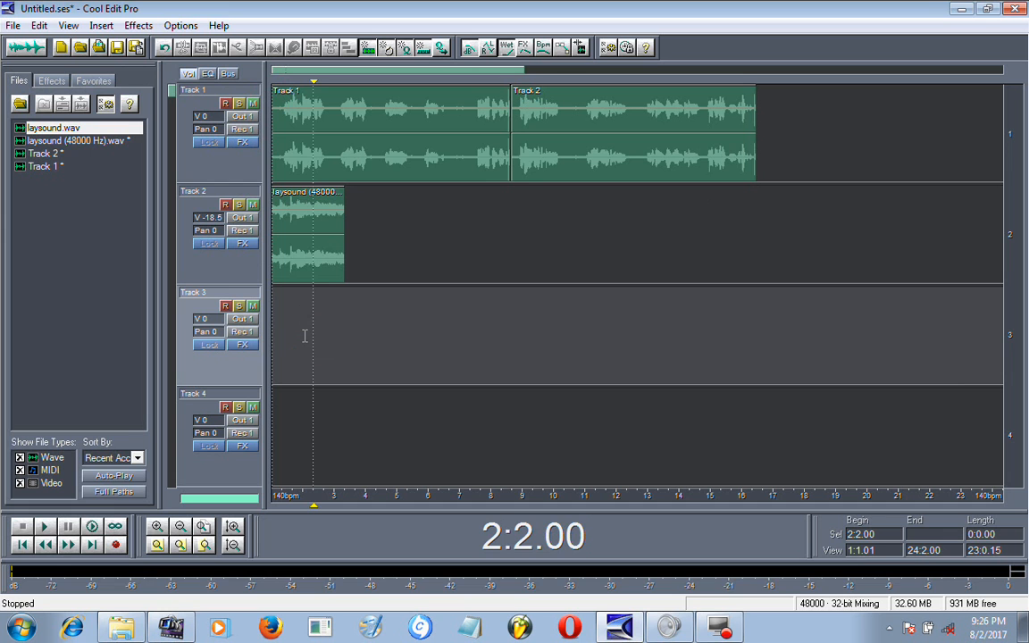
key("space")
key("space")
key("space")
key("space")
key("space")
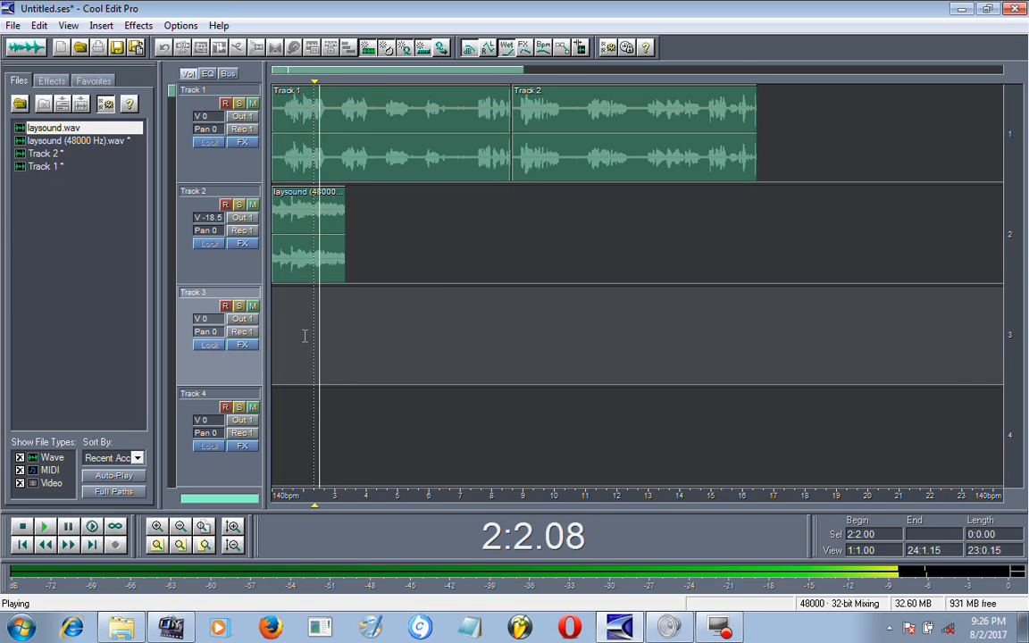
key("space")
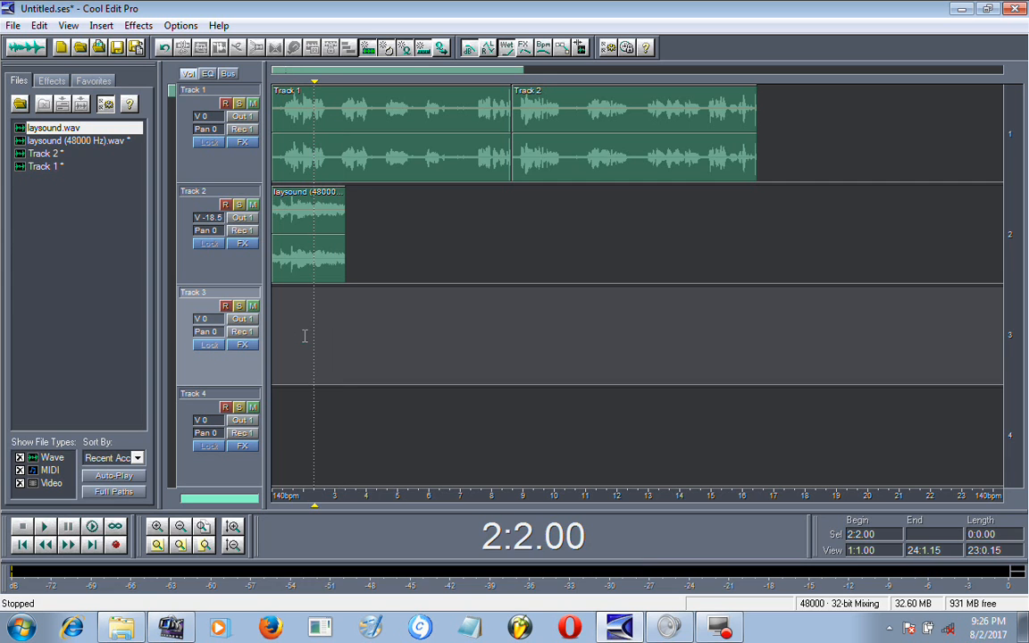
Set the Track 2 volume to -4.2 dB and play the session briefly to check the balance
right_click(213, 223)
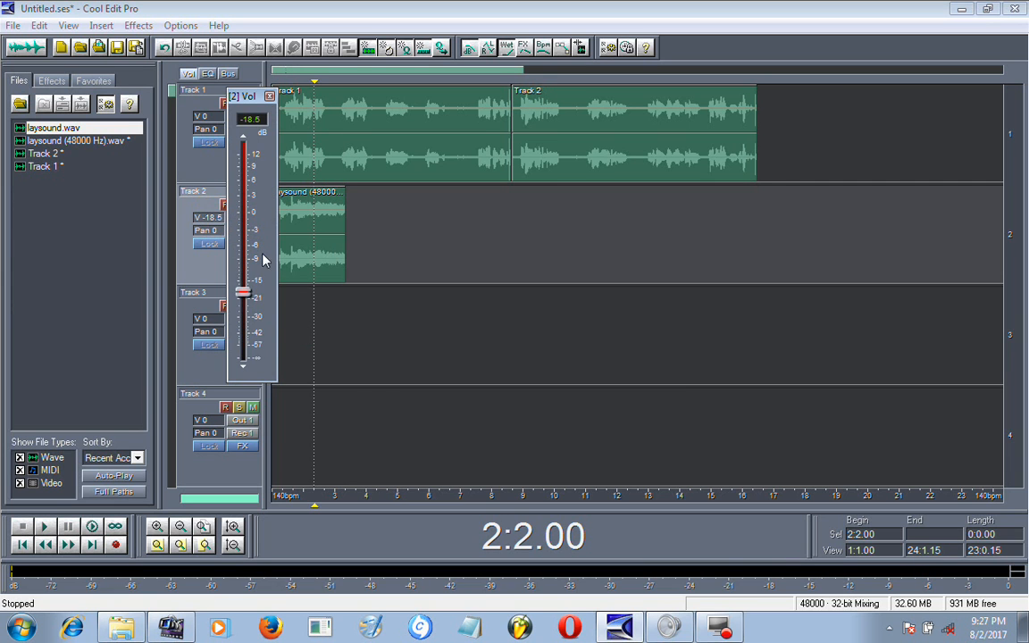
left_click_drag(242, 288, 243, 237)
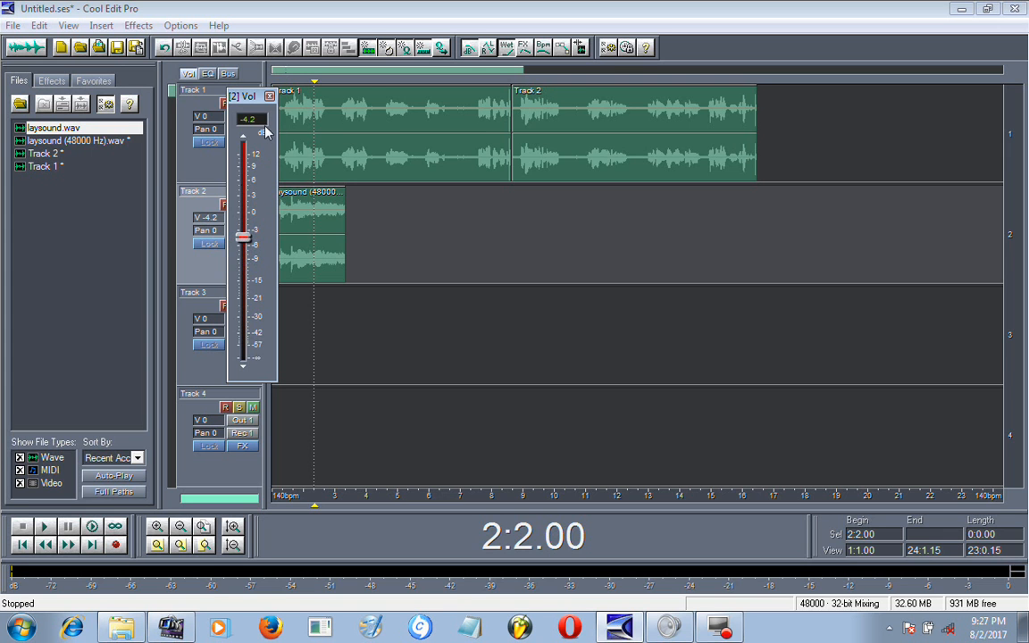
left_click(269, 96)
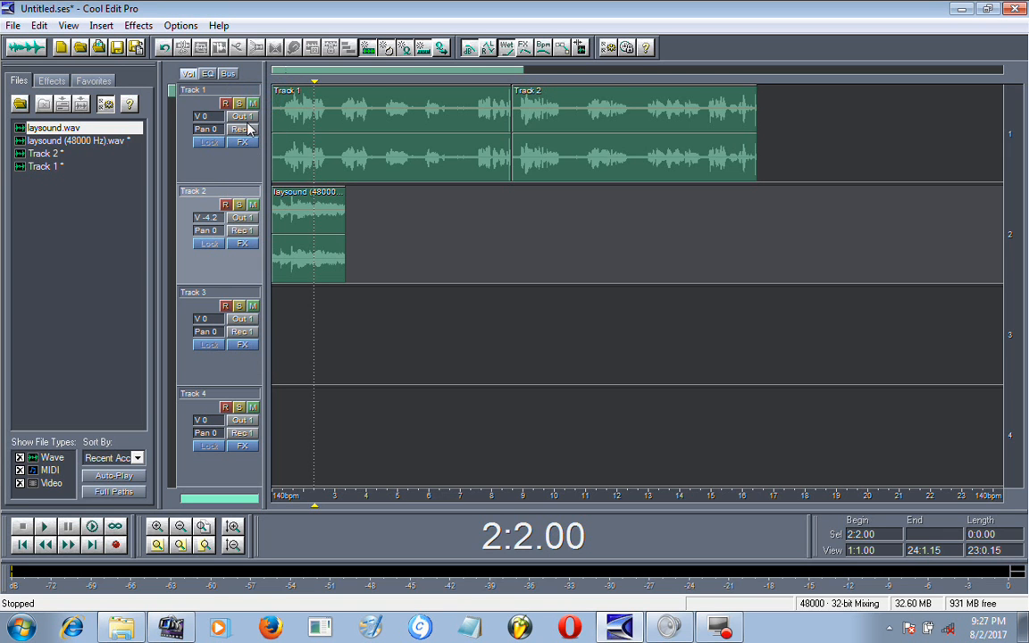
key("space")
key("space")
left_click_drag(314, 83, 258, 87)
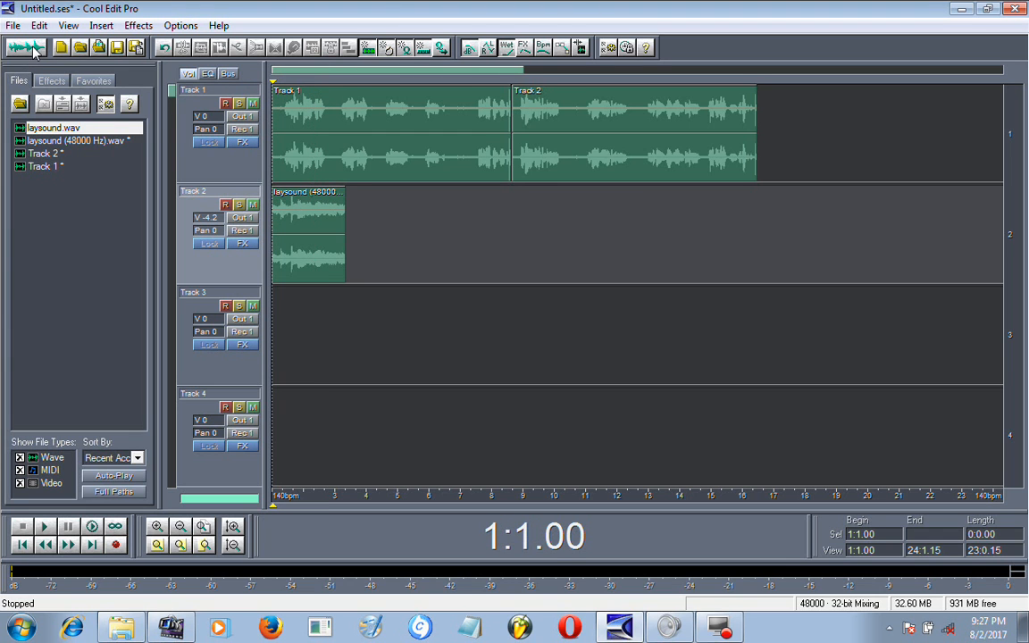
left_click(302, 222)
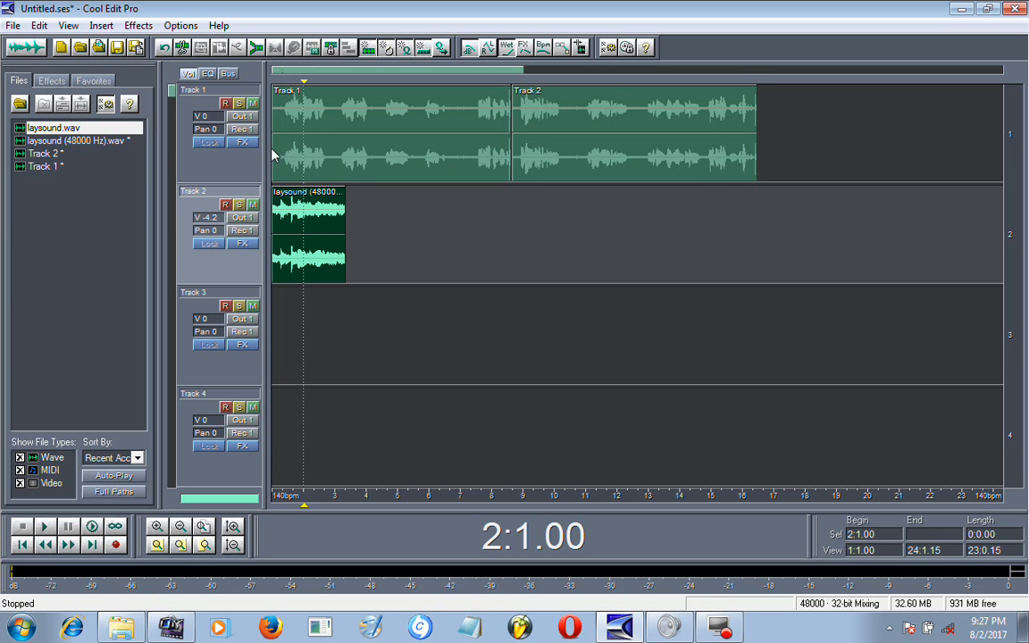
left_click(301, 85)
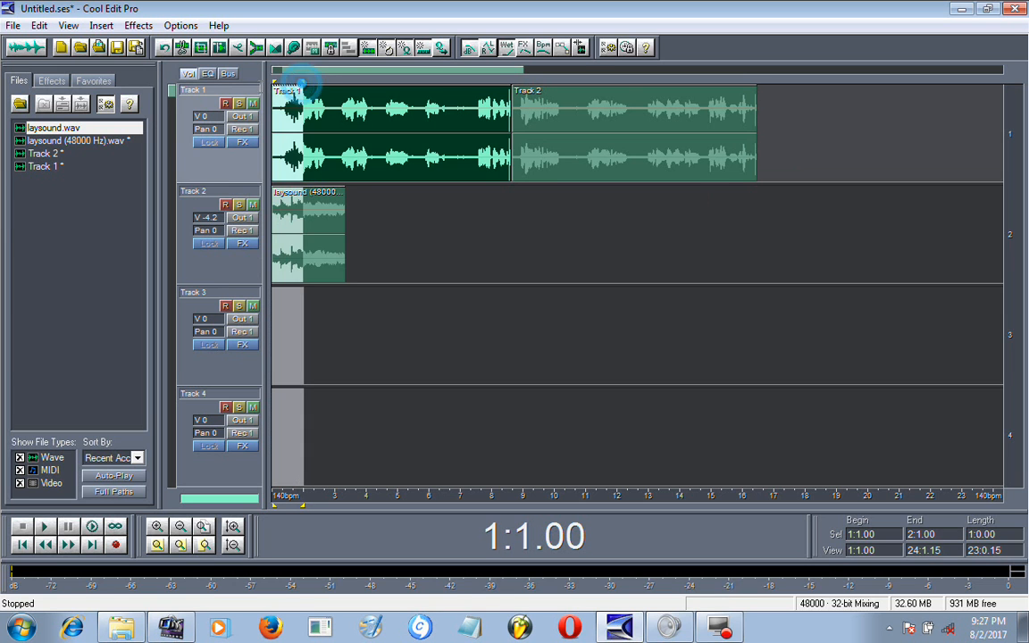
left_click(320, 216)
left_click_drag(320, 84, 264, 94)
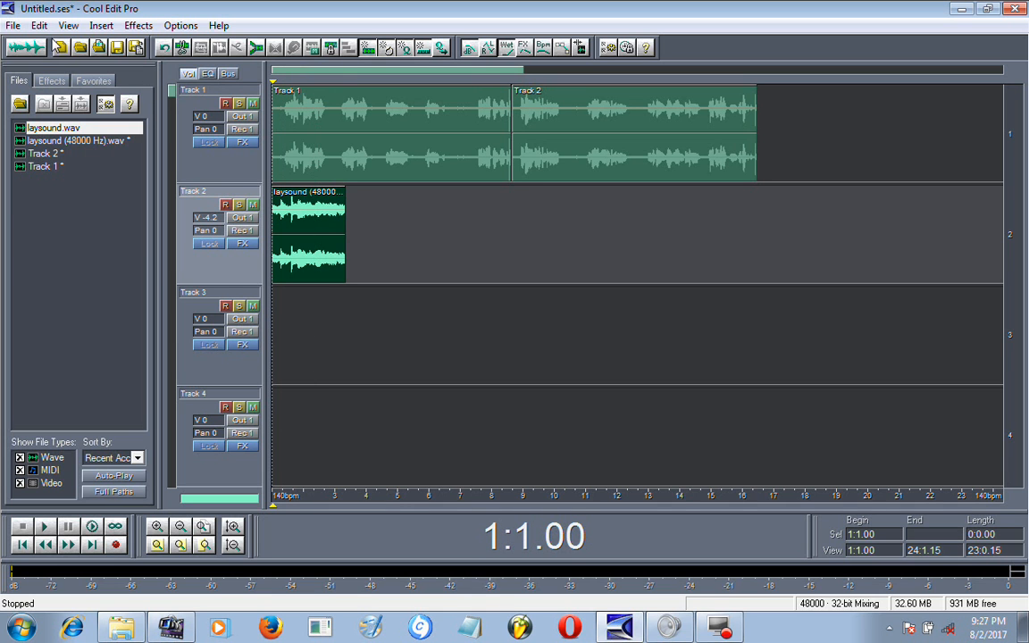
Loop-duplicate the laysound clip on Track 2 6 times with no gaps, using continuous looping
left_click(40, 25)
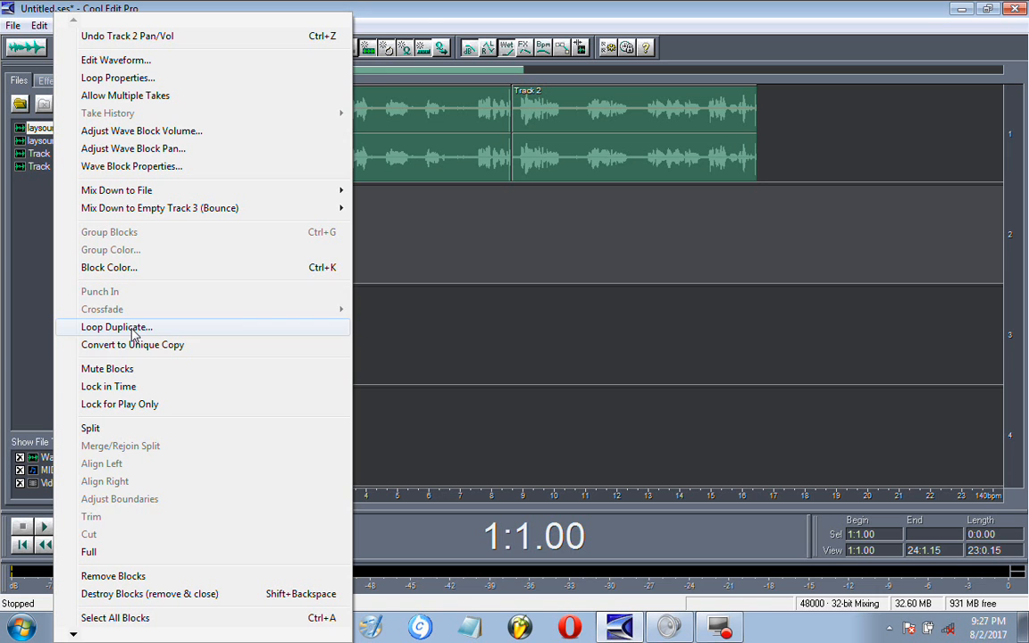
left_click(507, 276)
left_click(315, 242)
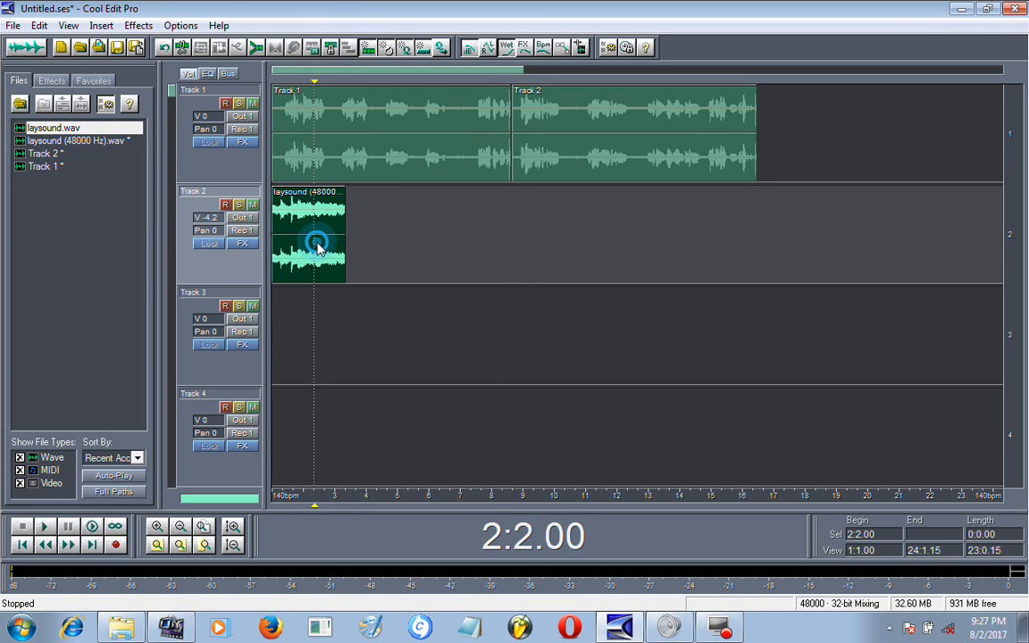
right_click(316, 241)
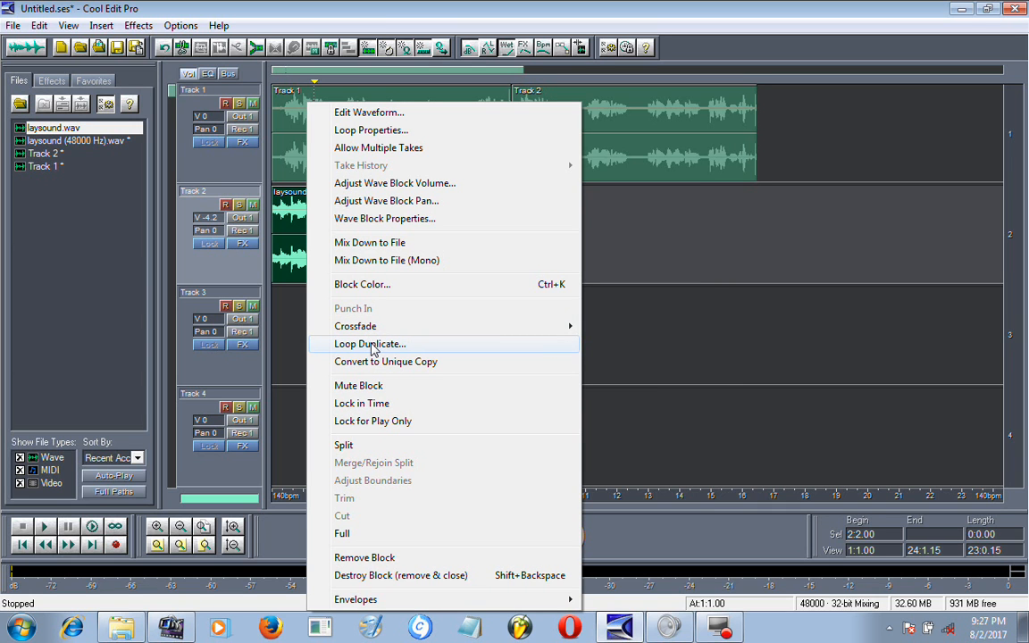
left_click(362, 345)
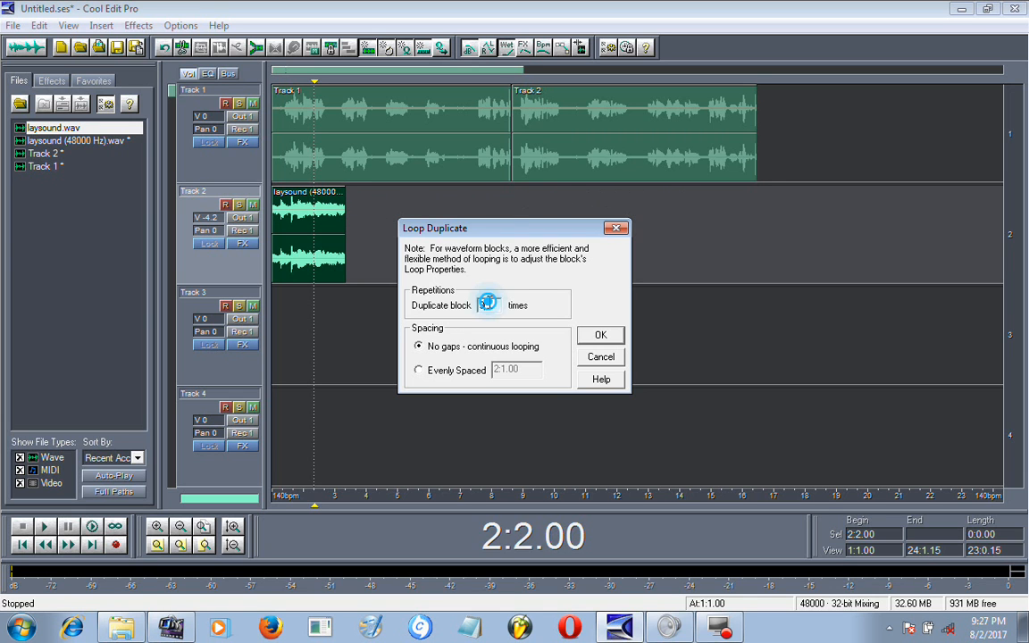
left_click(418, 371)
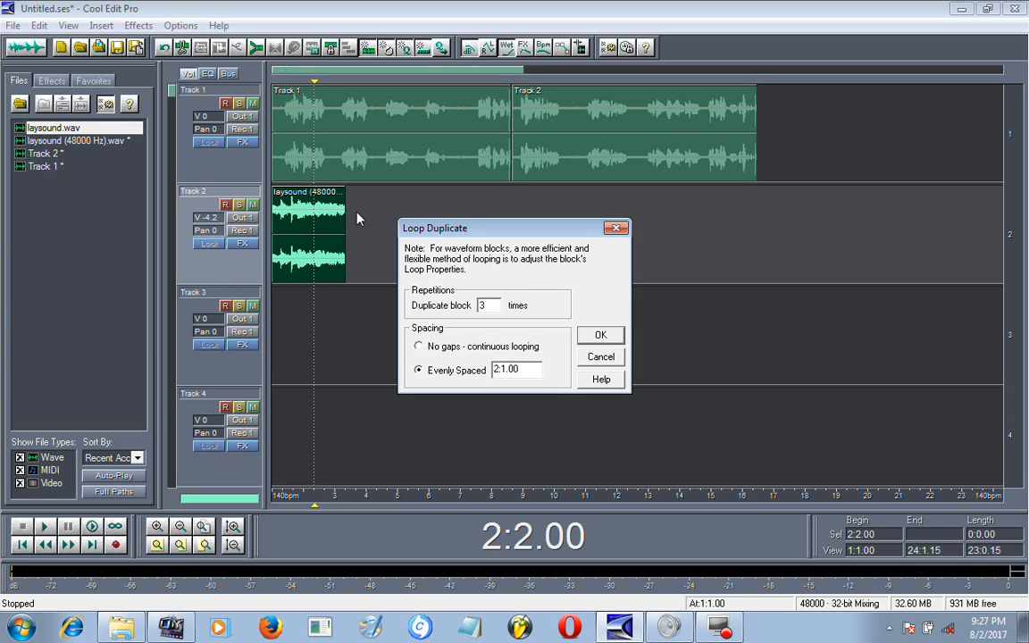
left_click(419, 346)
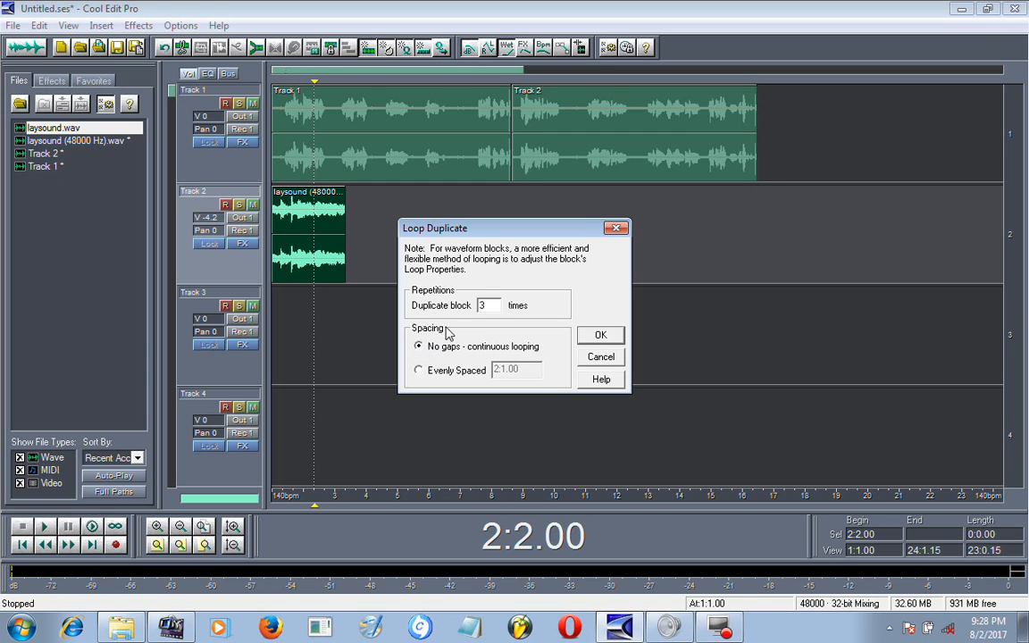
double_click(485, 305)
type("6")
left_click(600, 338)
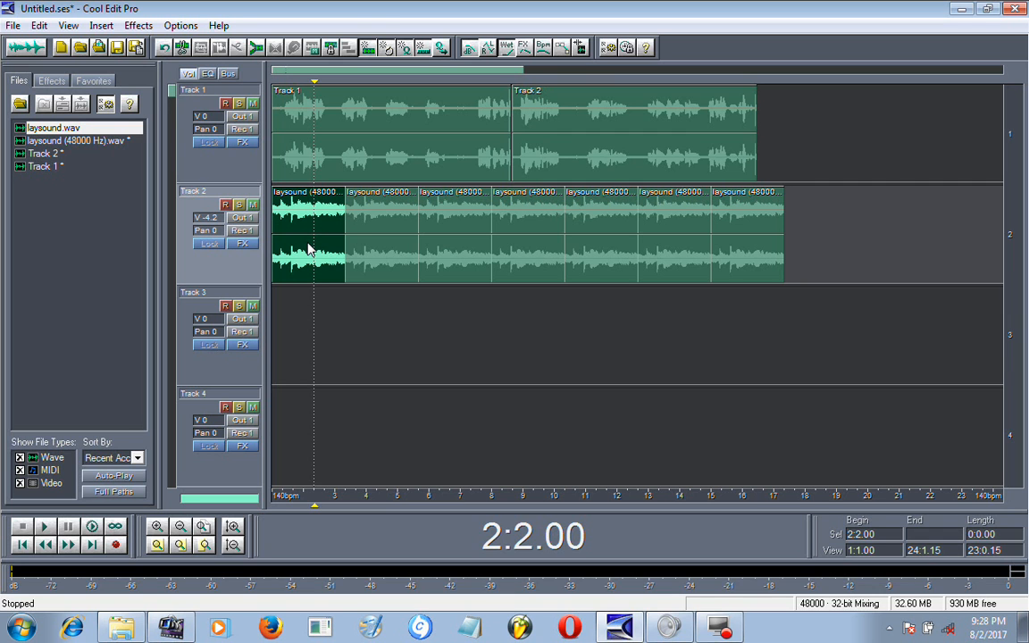
left_click(362, 325)
left_click(445, 324)
left_click(517, 318)
left_click(607, 330)
left_click(731, 335)
left_click(478, 326)
left_click(379, 326)
Play the session from 2:3.09 to hear the voice over the repeated laysound clips
left_click(330, 317)
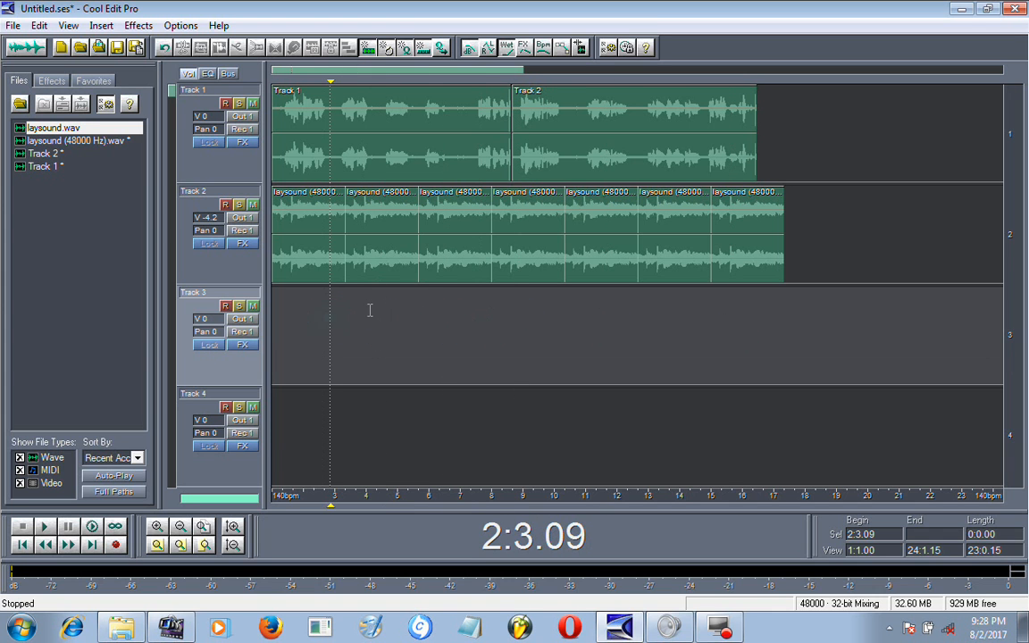
key("space")
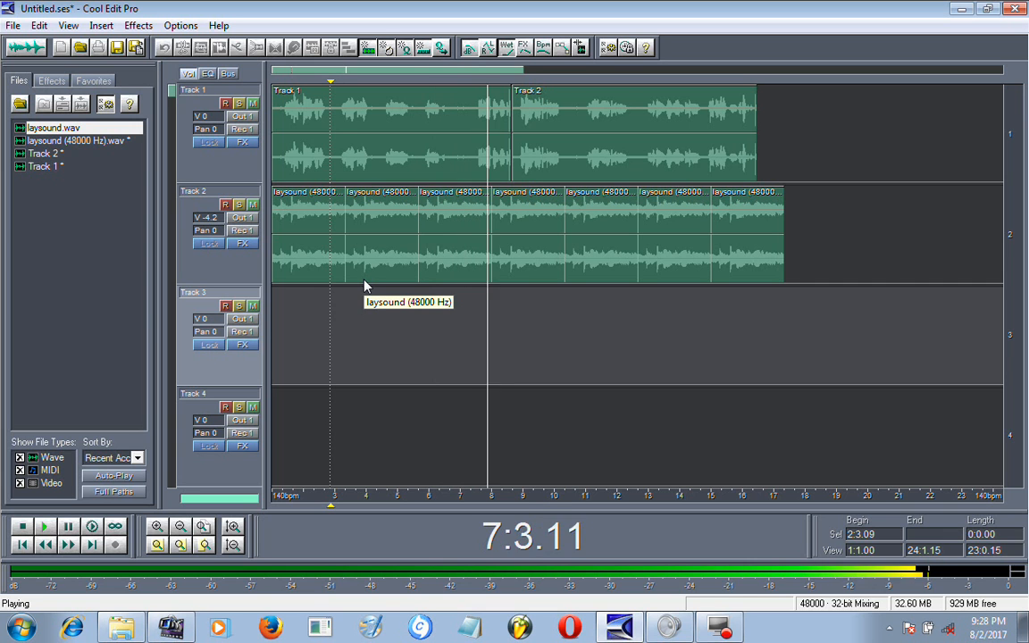
key("space")
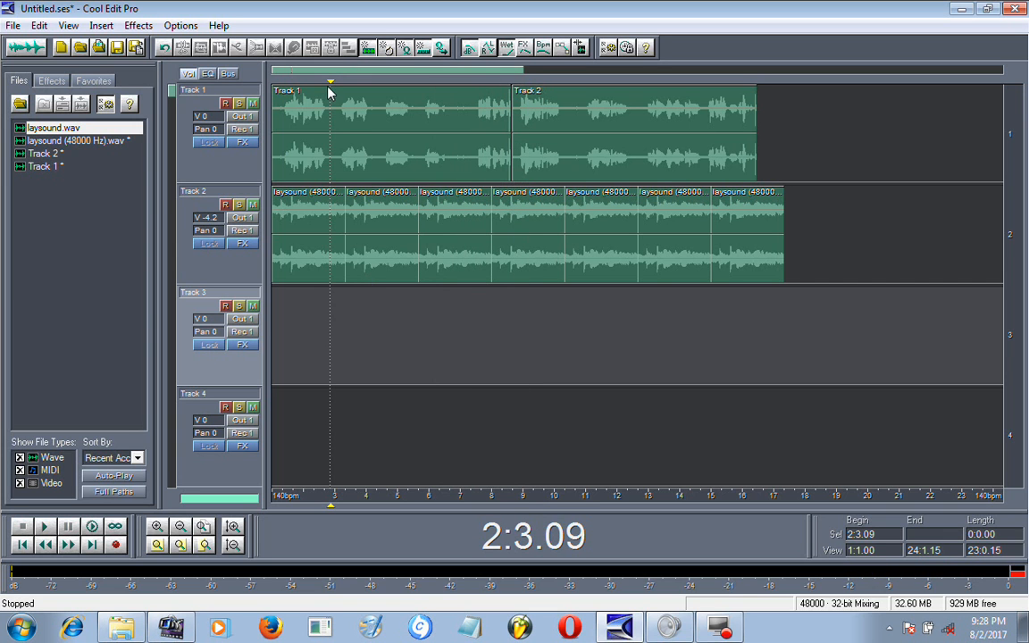
mouse_move(331, 90)
left_mouse_down()
mouse_move(353, 88)
mouse_move(254, 89)
left_mouse_up()
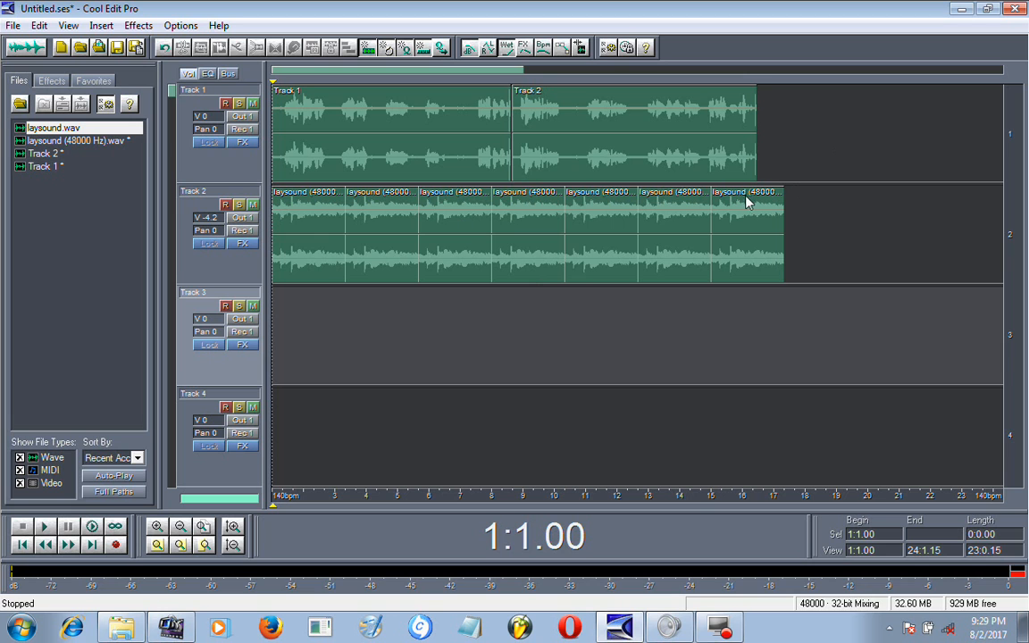
left_click(534, 71)
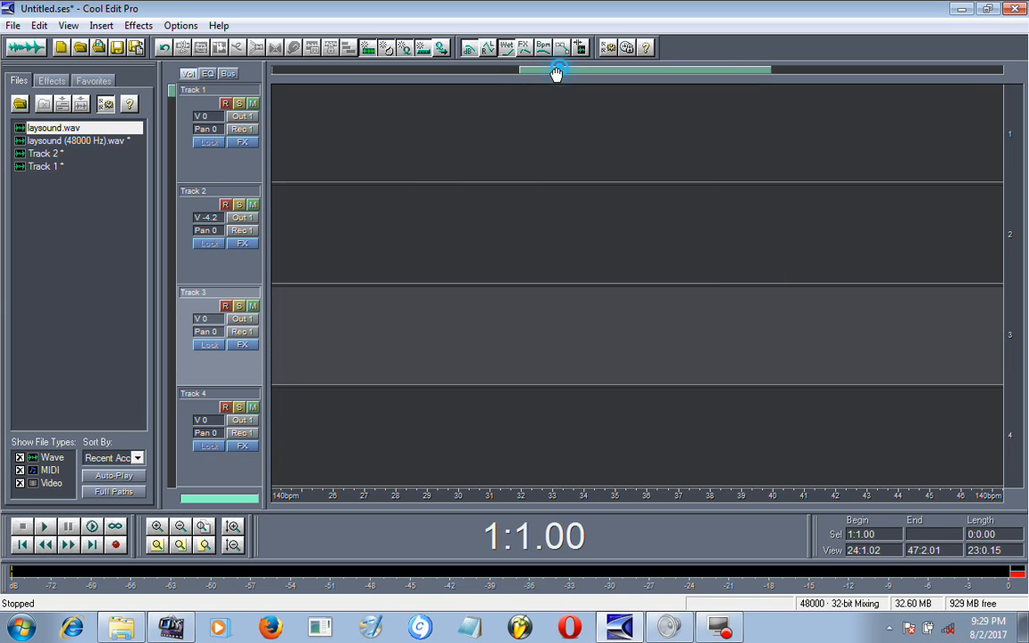
left_click_drag(560, 72, 305, 77)
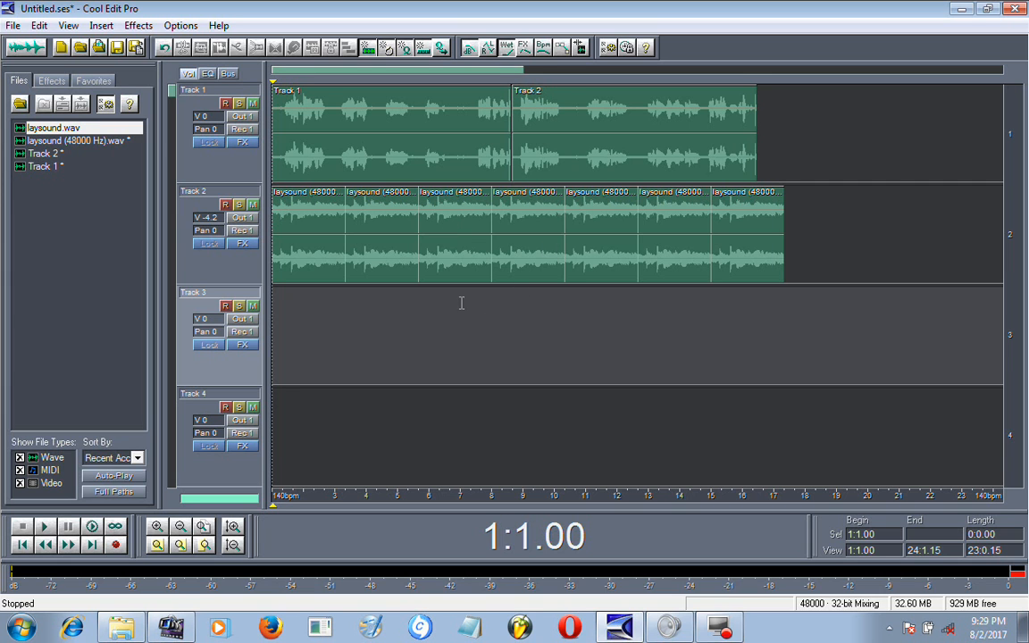
left_click(533, 242)
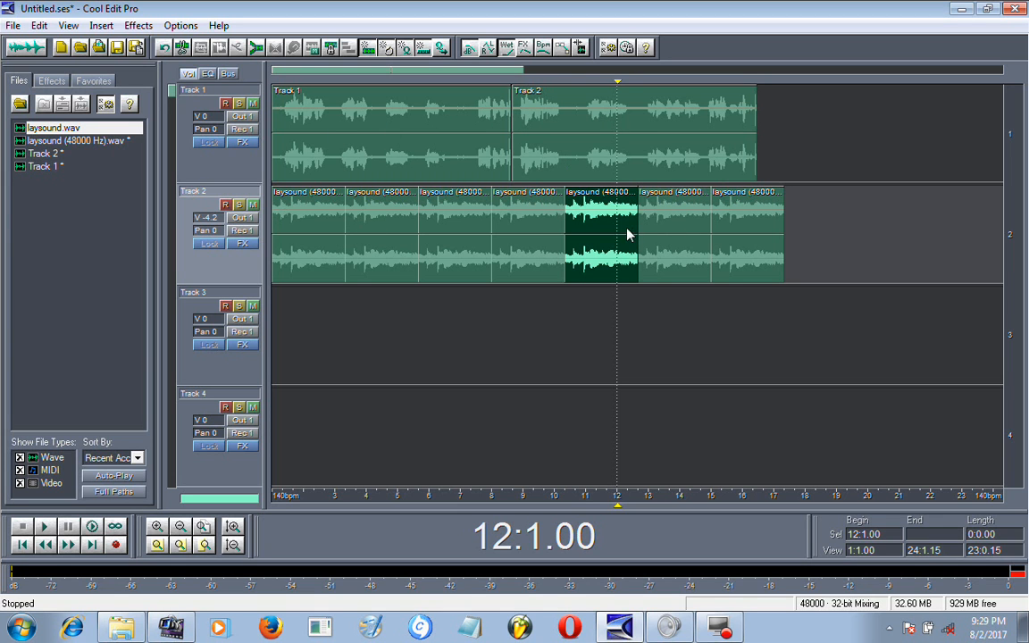
left_click(730, 292)
left_click(691, 310)
left_click(617, 301)
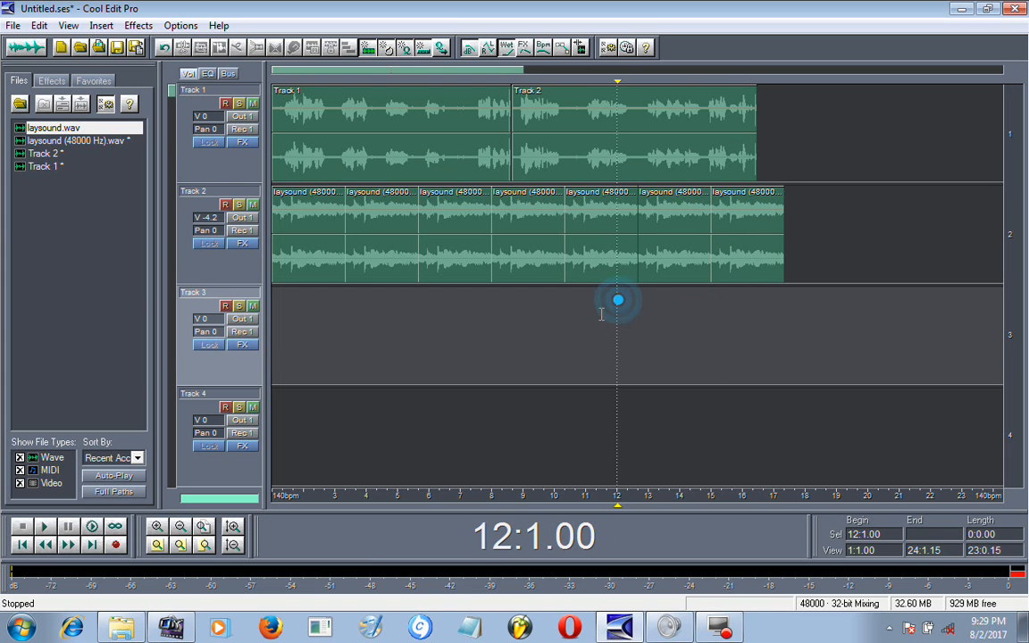
left_click(533, 317)
left_click(424, 310)
left_click(377, 312)
left_click(309, 300)
left_click(396, 312)
left_click(490, 291)
left_click(458, 312)
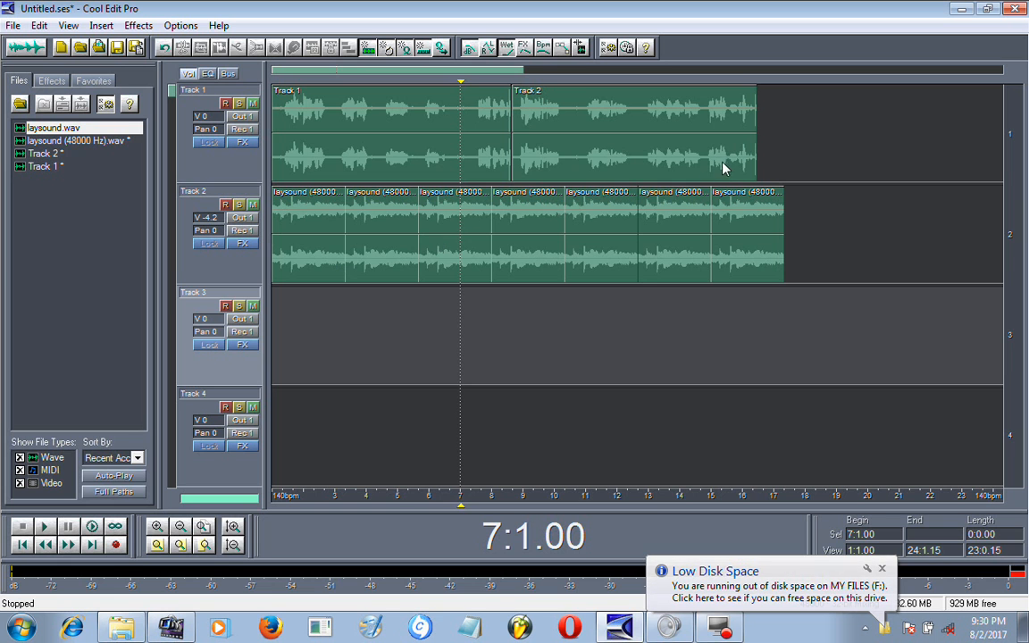
Move the second voice clip on Track 1 slightly earlier so it sits flush against the first voice clip
left_click_drag(505, 72, 400, 87)
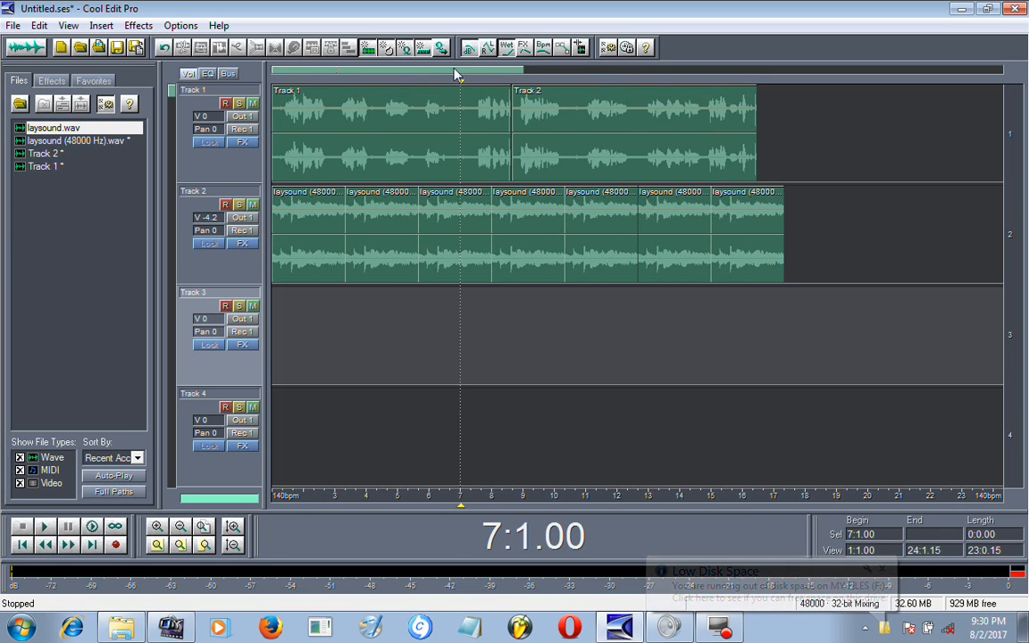
left_click_drag(523, 69, 471, 71)
left_click(383, 335)
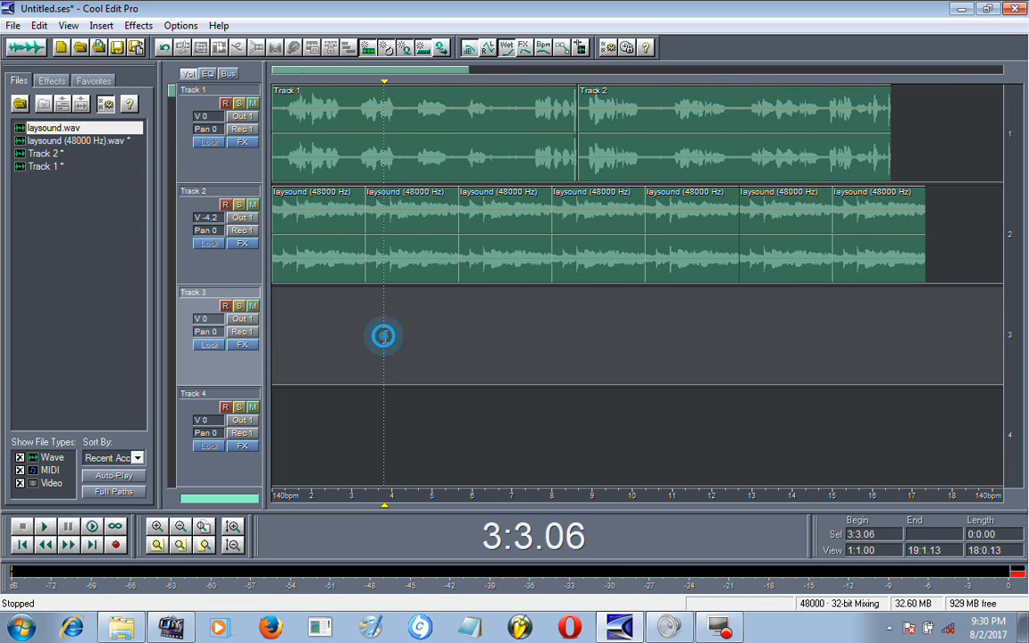
left_click(383, 82)
mouse_move(365, 84)
left_mouse_down()
mouse_move(277, 83)
mouse_move(609, 76)
mouse_move(460, 76)
left_mouse_up()
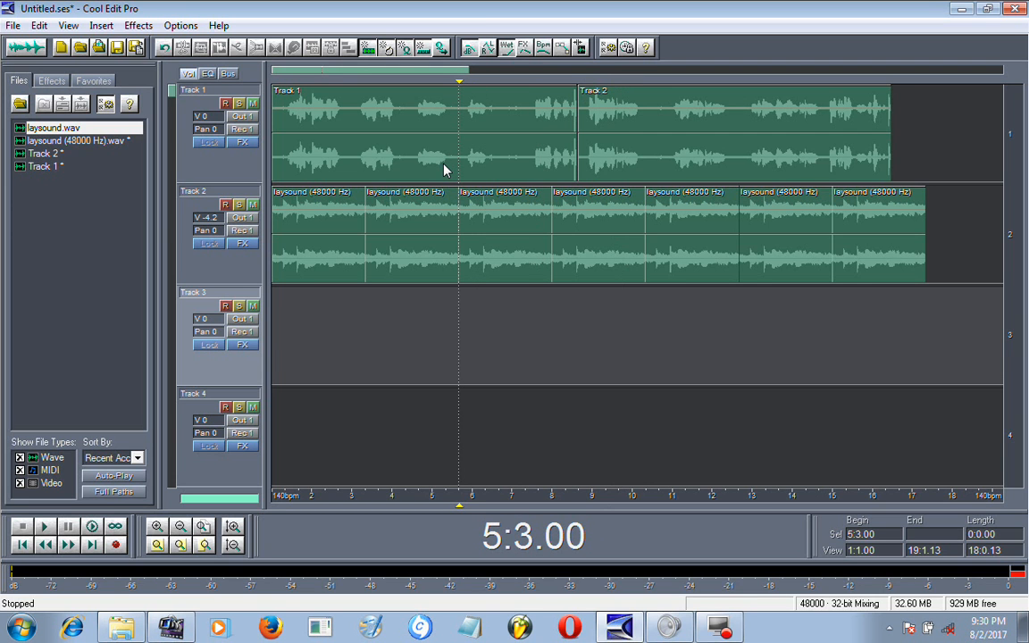
left_click(579, 128)
left_click(644, 119)
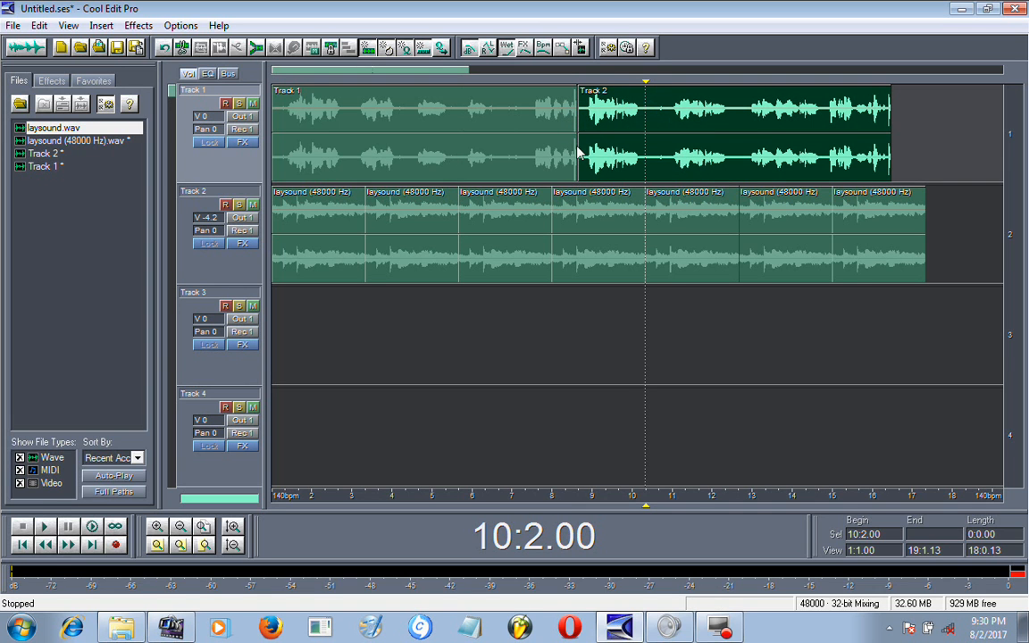
left_click_drag(640, 119, 661, 115)
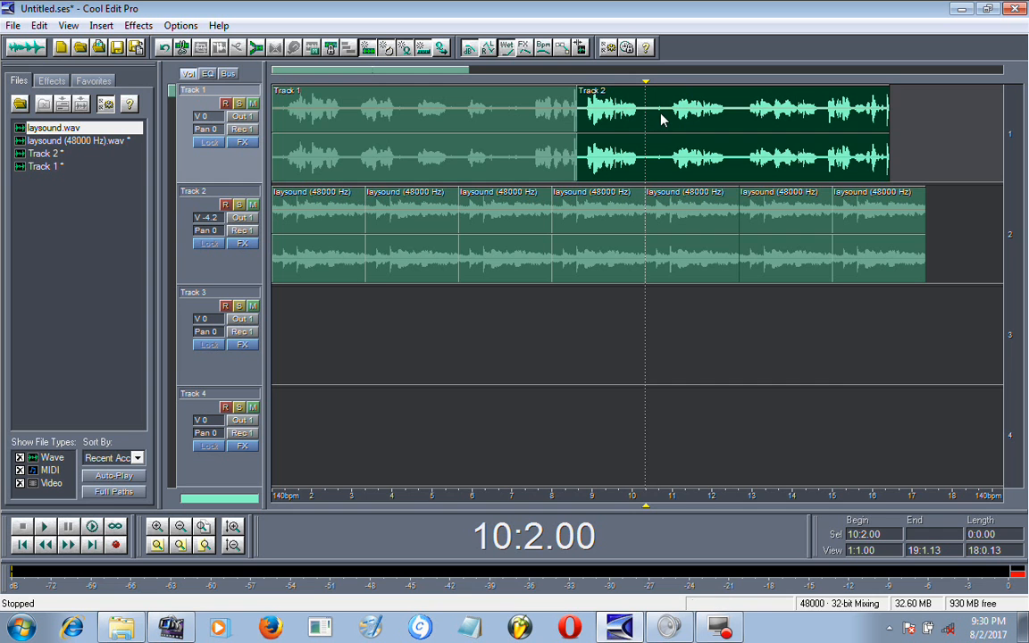
right_click(567, 137)
left_click(847, 99)
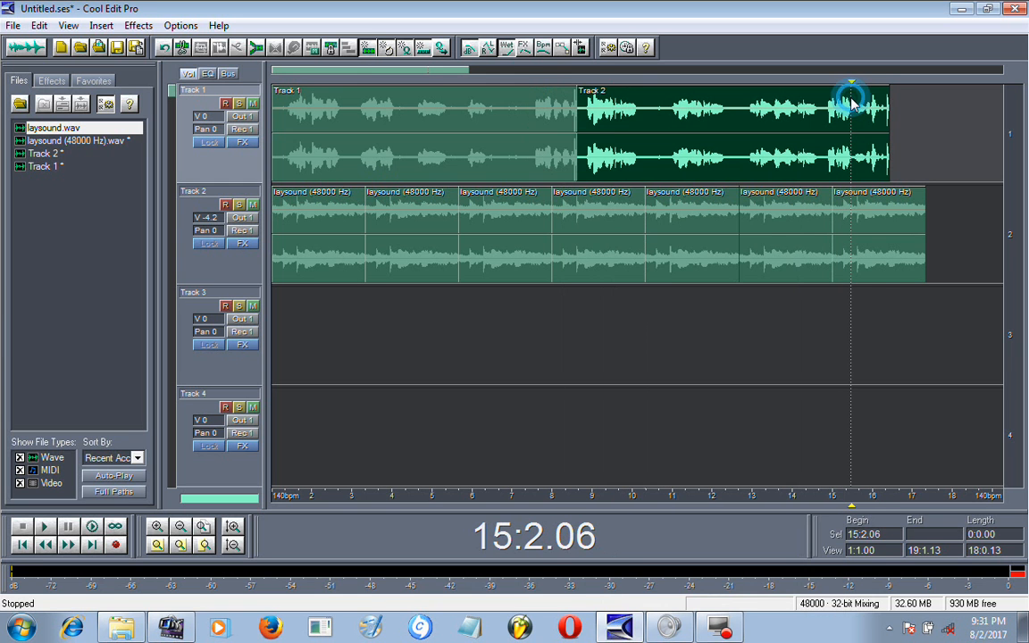
Merge the two adjoining voice clips on Track 1 into a single block with Merge/Rejoin Split
right_click(614, 134)
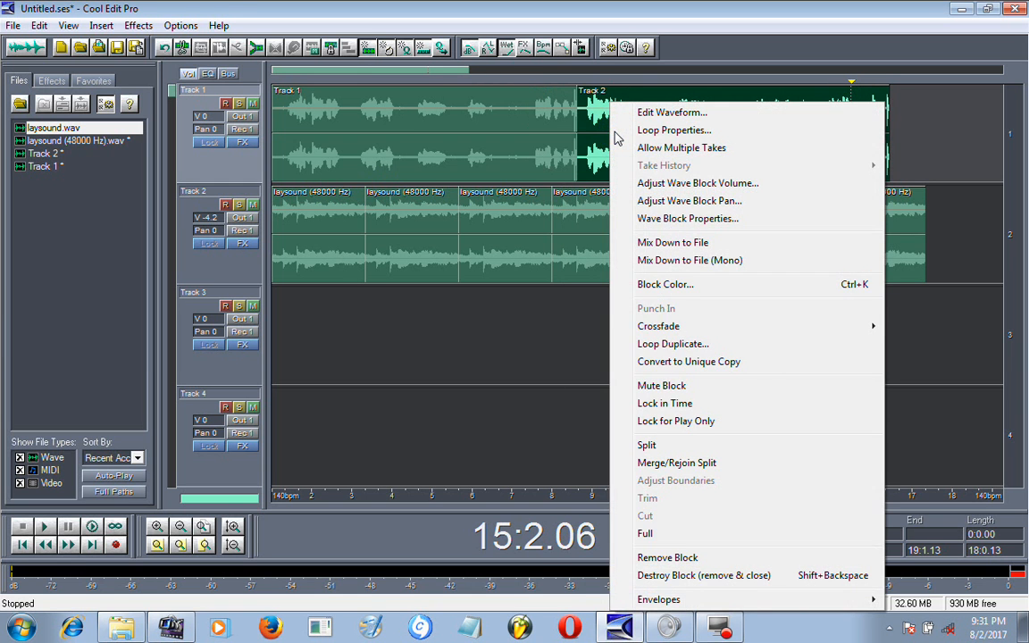
left_click(660, 463)
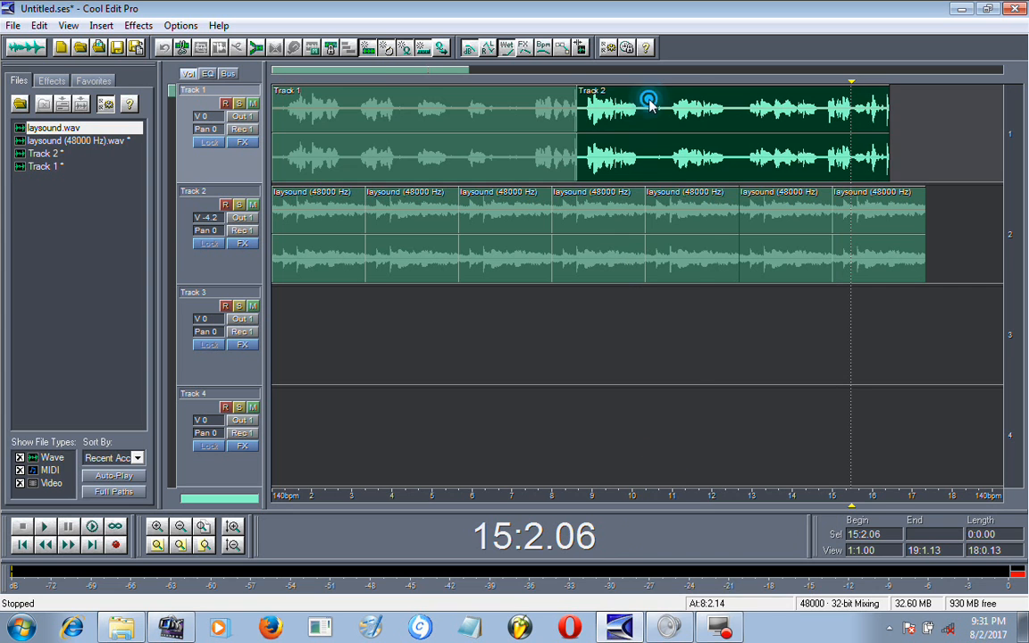
left_click_drag(645, 105, 698, 106)
right_click(552, 132)
left_click_drag(524, 126, 495, 124)
Open the merged voice clip in the waveform editor to inspect it, and return to the multitrack view
left_click(601, 109)
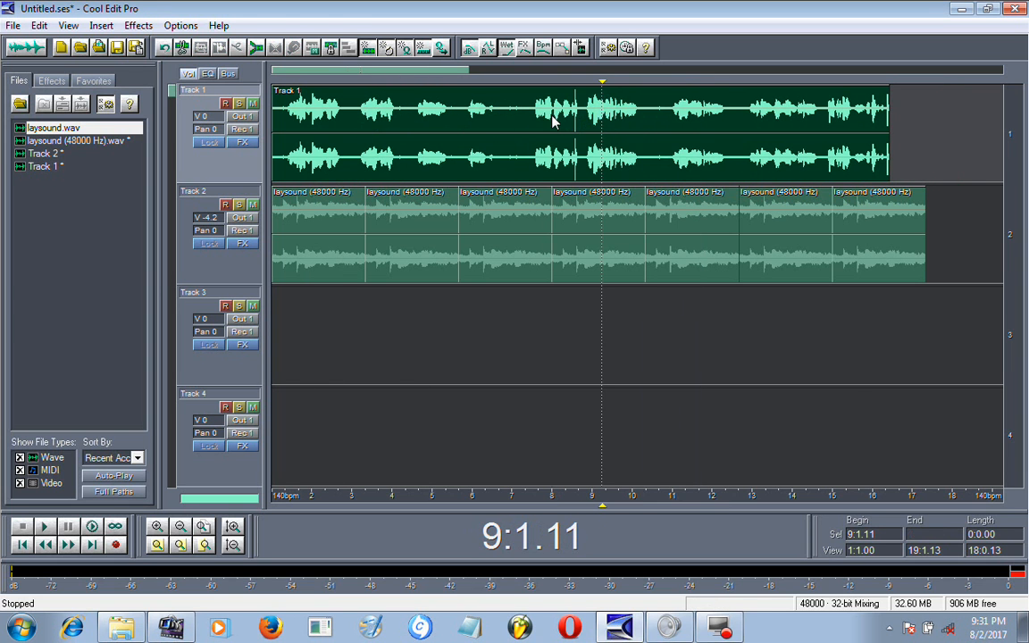
double_click(552, 120)
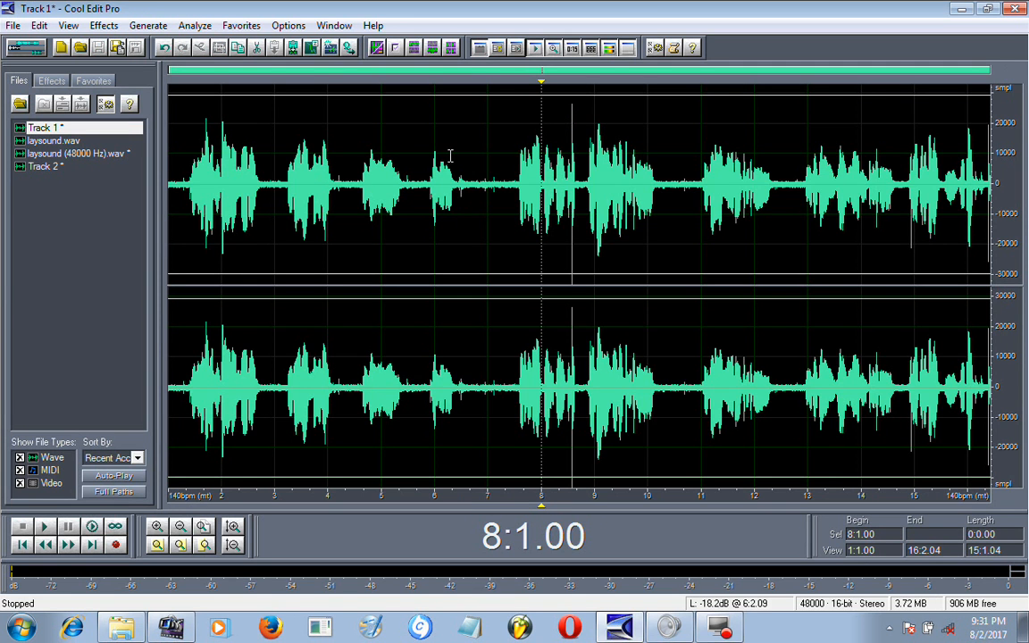
left_click(32, 49)
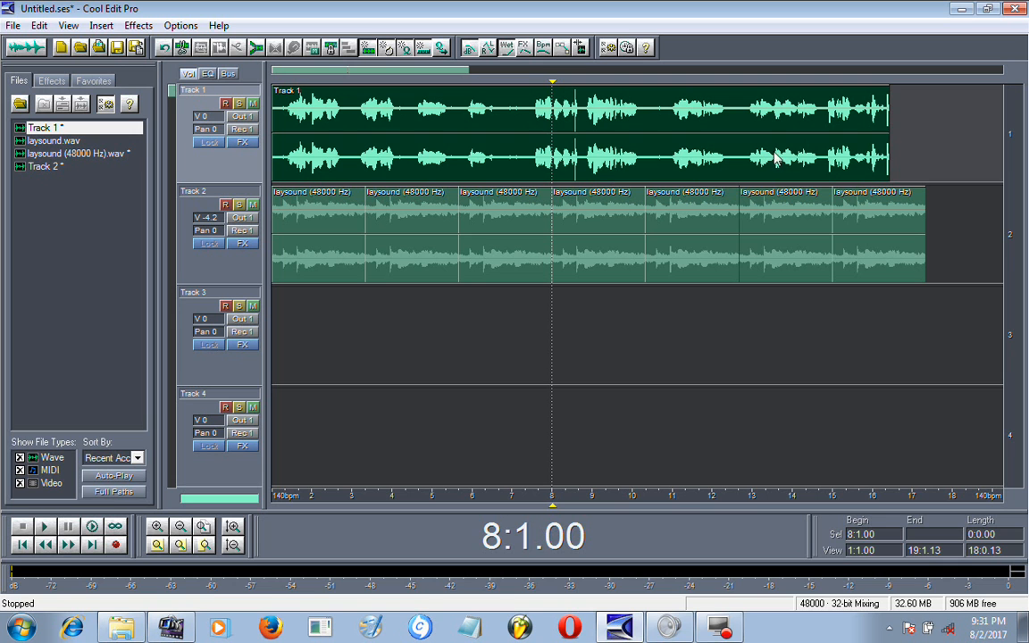
Move the second laysound copy from Track 2 down to Track 3, starting at 3:1.00
right_click(845, 211)
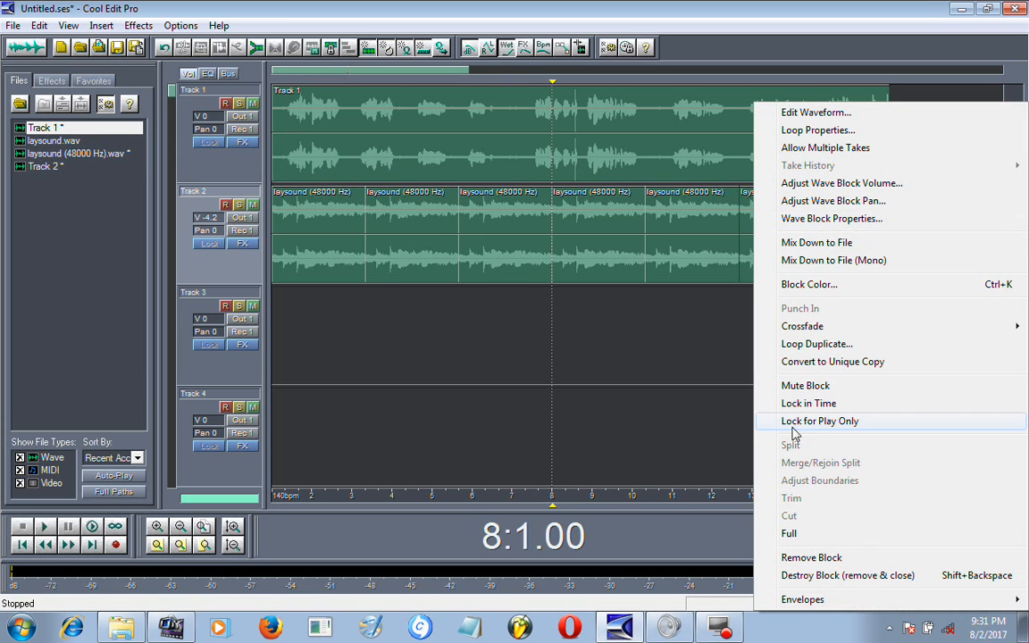
left_click(693, 221)
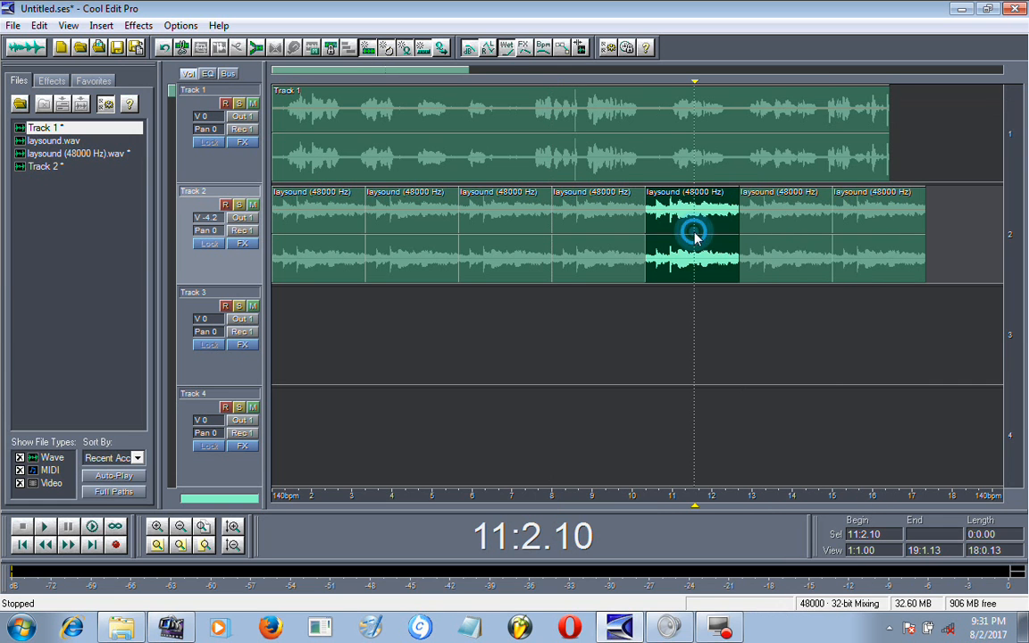
right_click(313, 246)
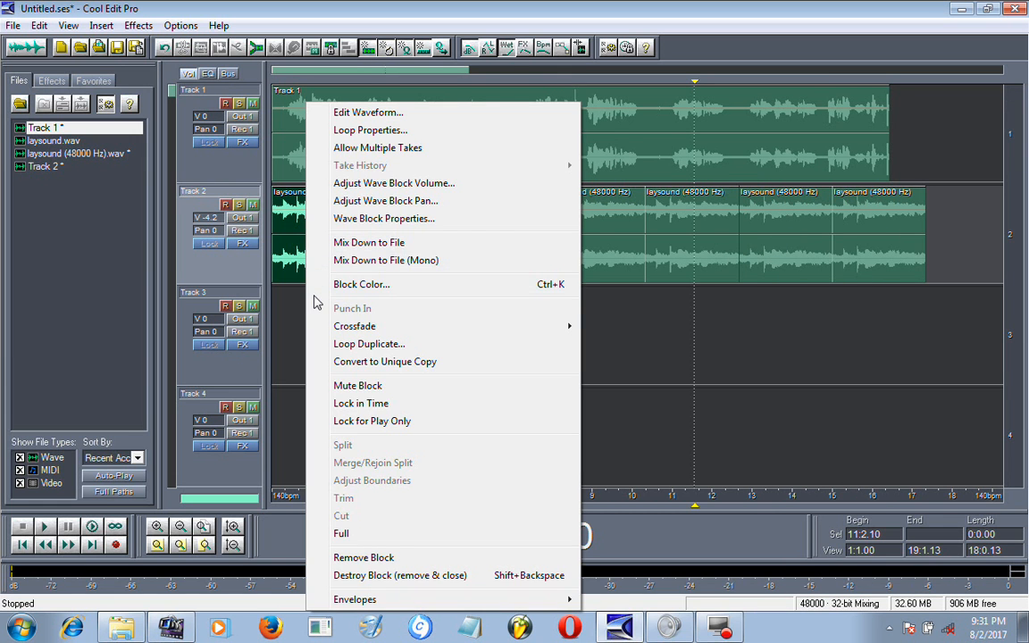
left_click(290, 236)
left_click_drag(383, 241, 340, 295)
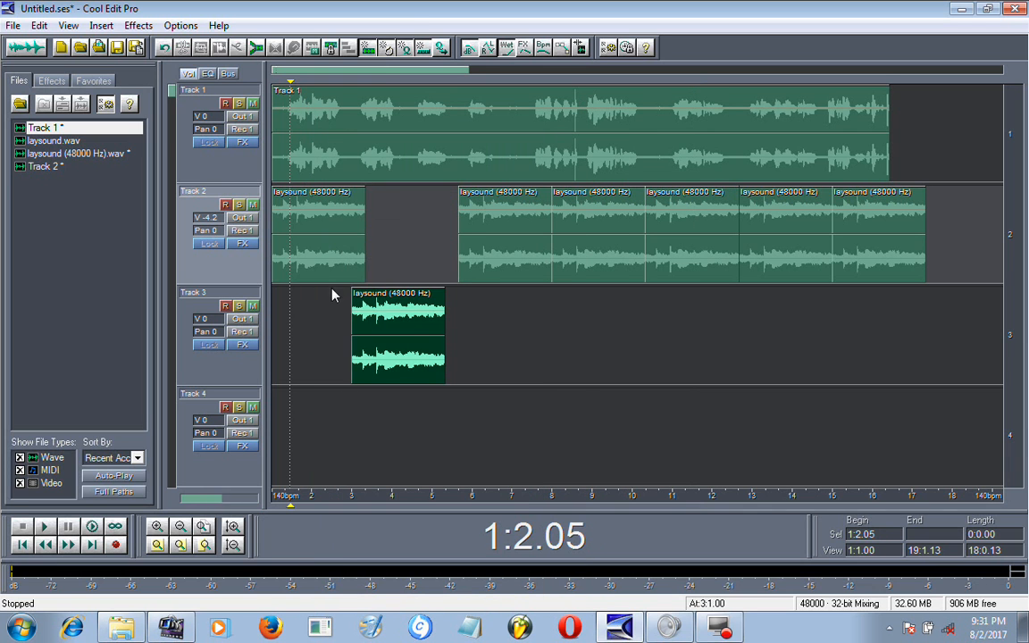
Place the first two laysound blocks end to end on Track 3, with the second starting at 3:2.00
left_click_drag(333, 254, 313, 346)
mouse_move(420, 317)
left_mouse_down()
mouse_move(444, 322)
mouse_move(435, 321)
left_mouse_up()
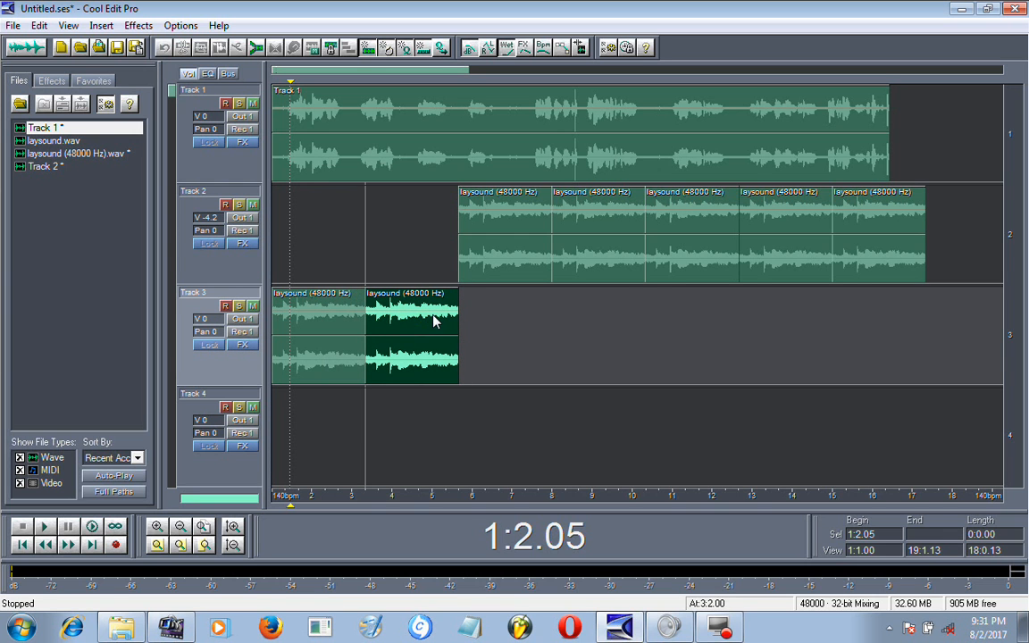
right_click(370, 362)
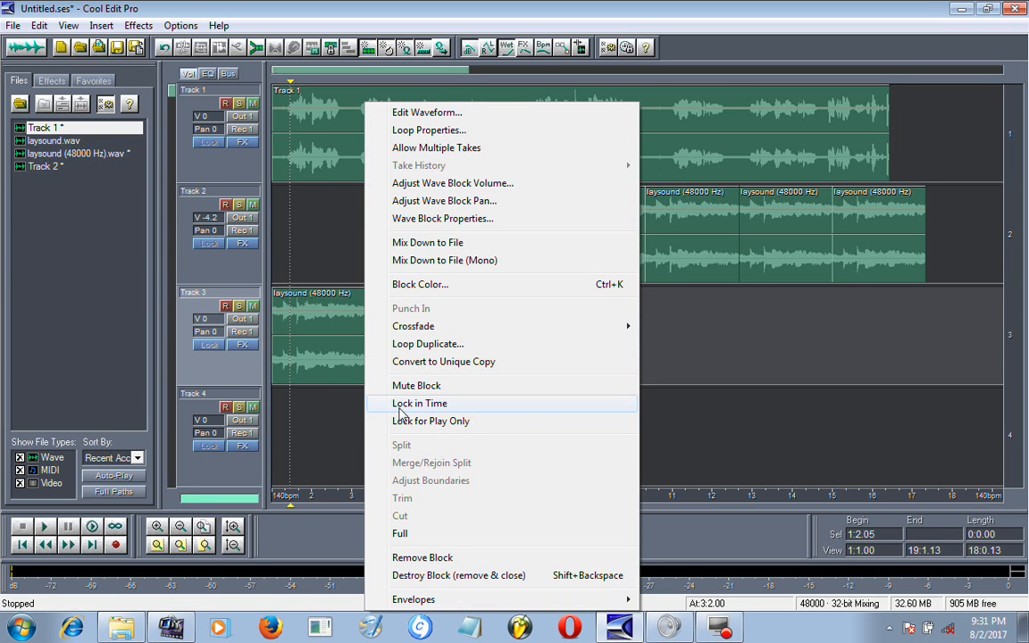
right_click(332, 345)
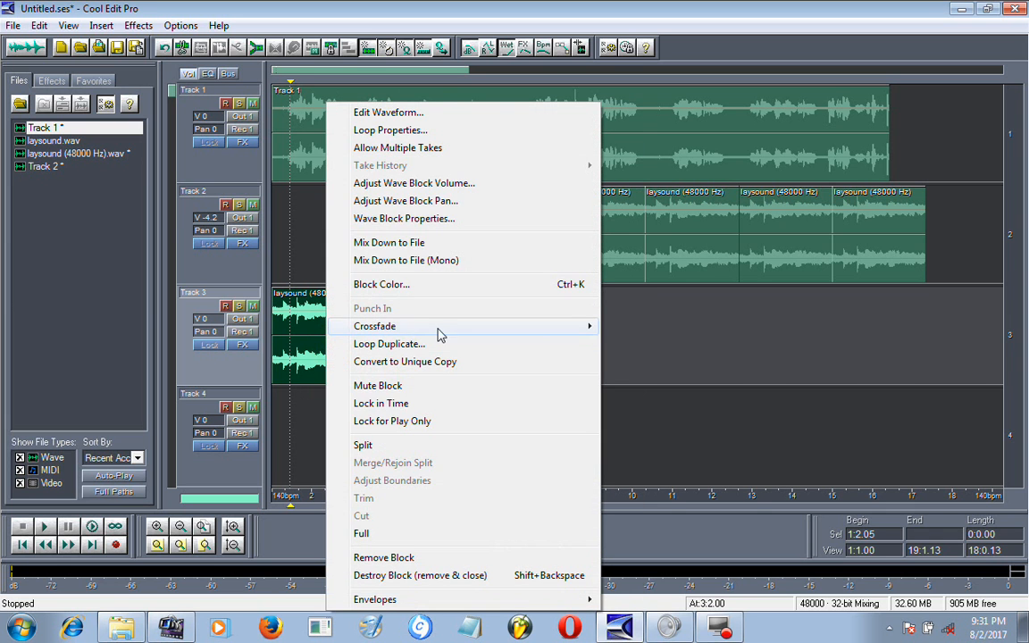
left_click(299, 336)
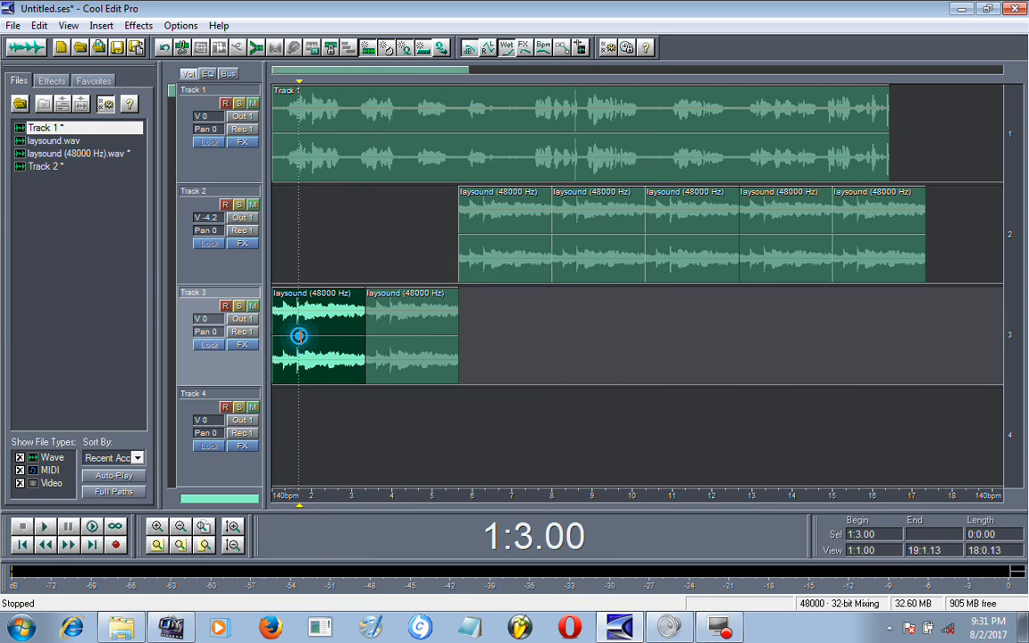
left_click(411, 340)
right_click(399, 361)
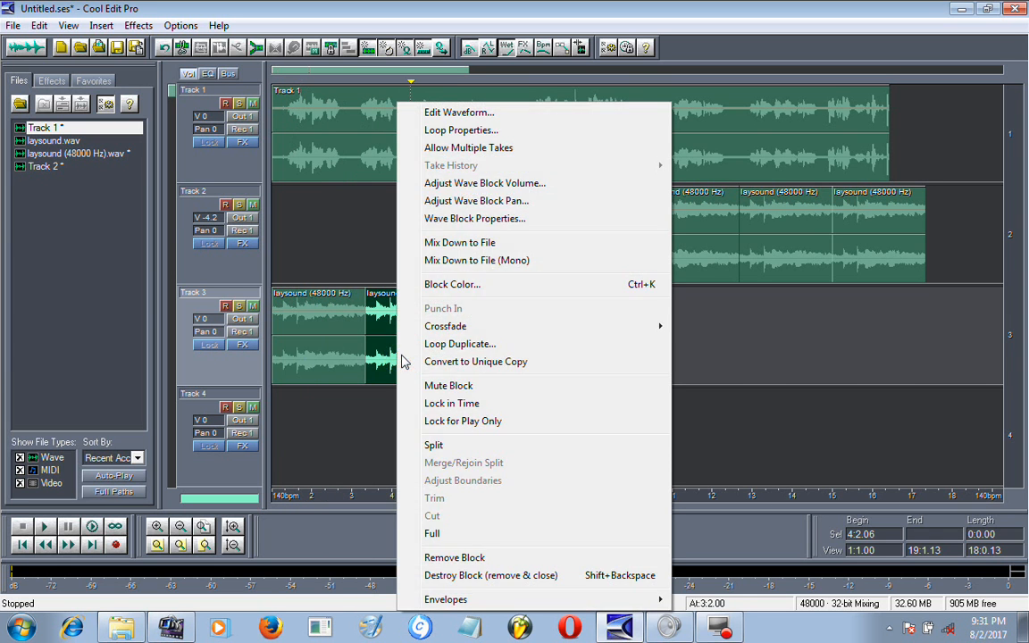
left_click(364, 346)
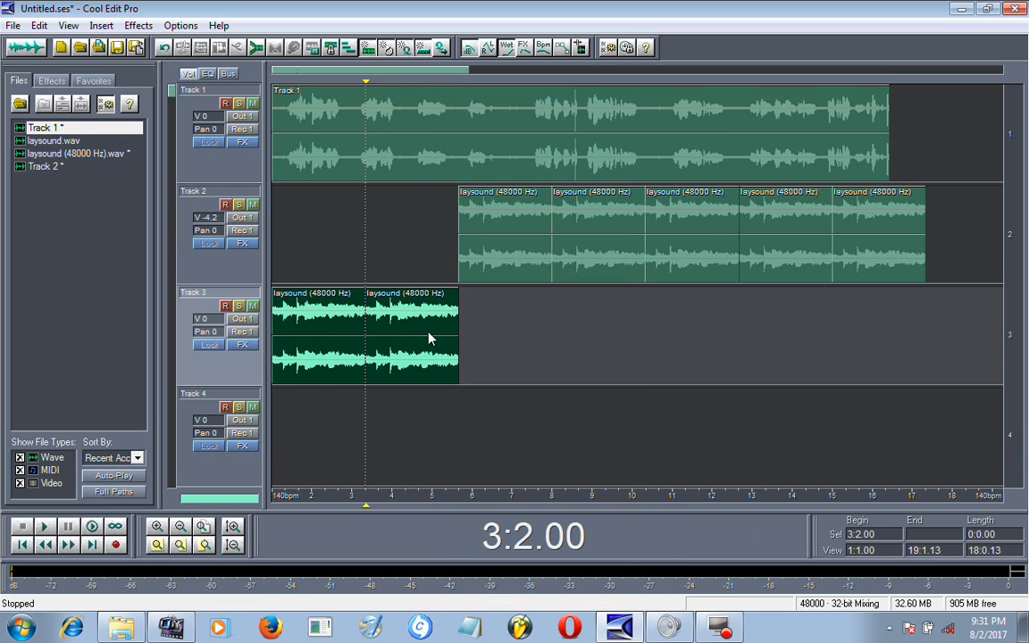
left_click(322, 337)
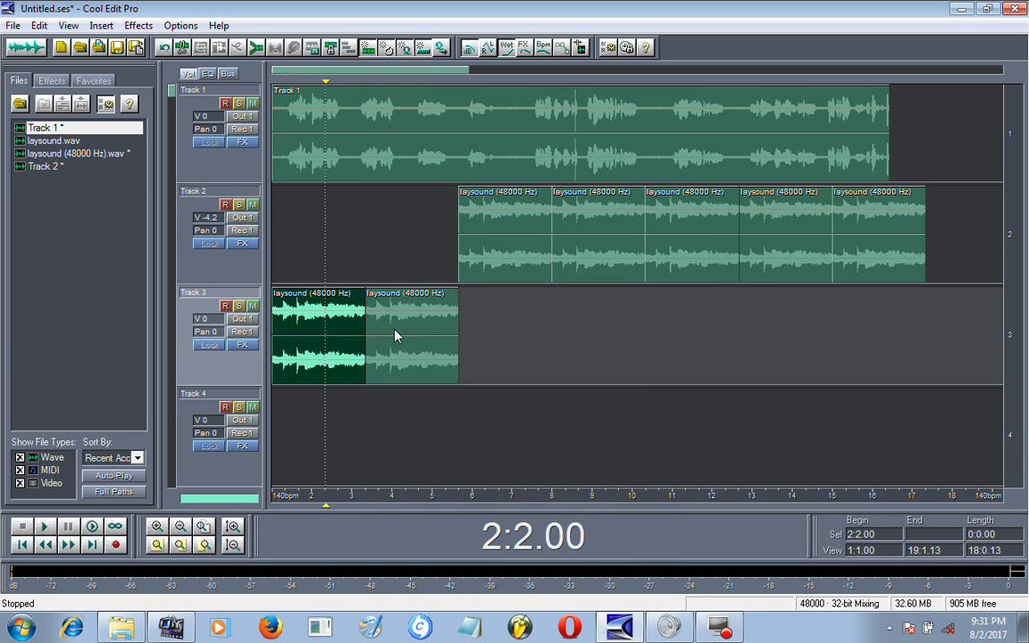
right_click(320, 348)
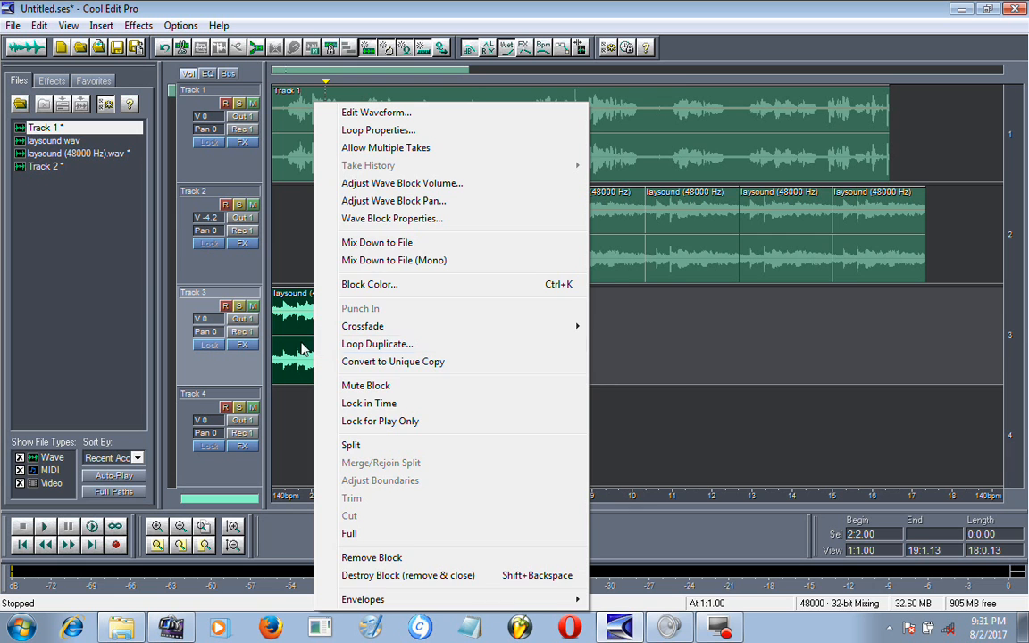
left_click(544, 345)
left_click(686, 334)
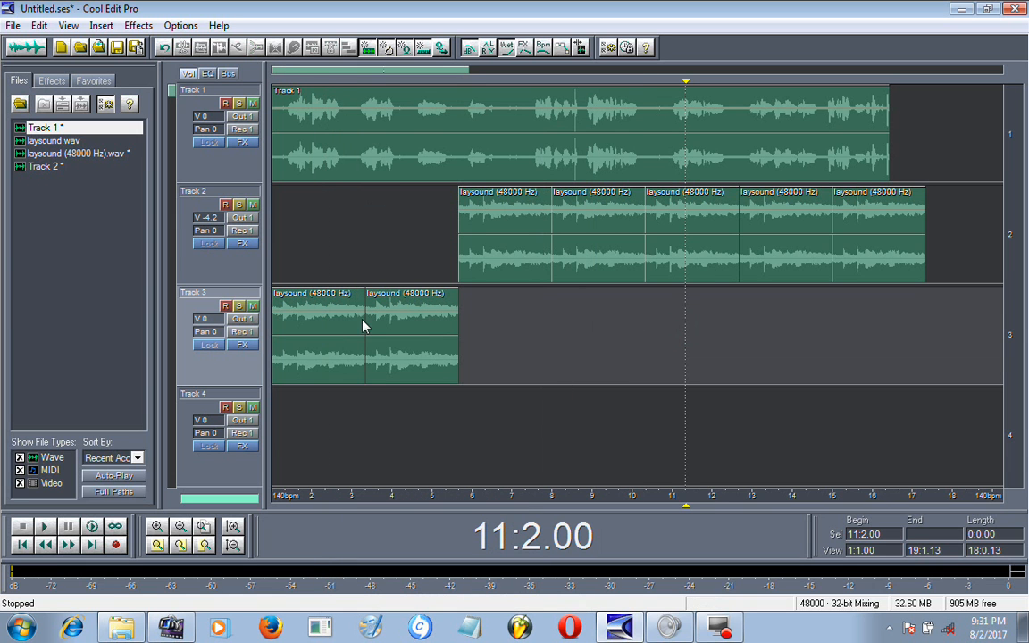
Move both laysound blocks from Track 3 up to Track 2, filling the gap before the remaining copies
left_click(338, 318)
left_click_drag(322, 357, 321, 255)
left_click_drag(417, 323, 416, 258)
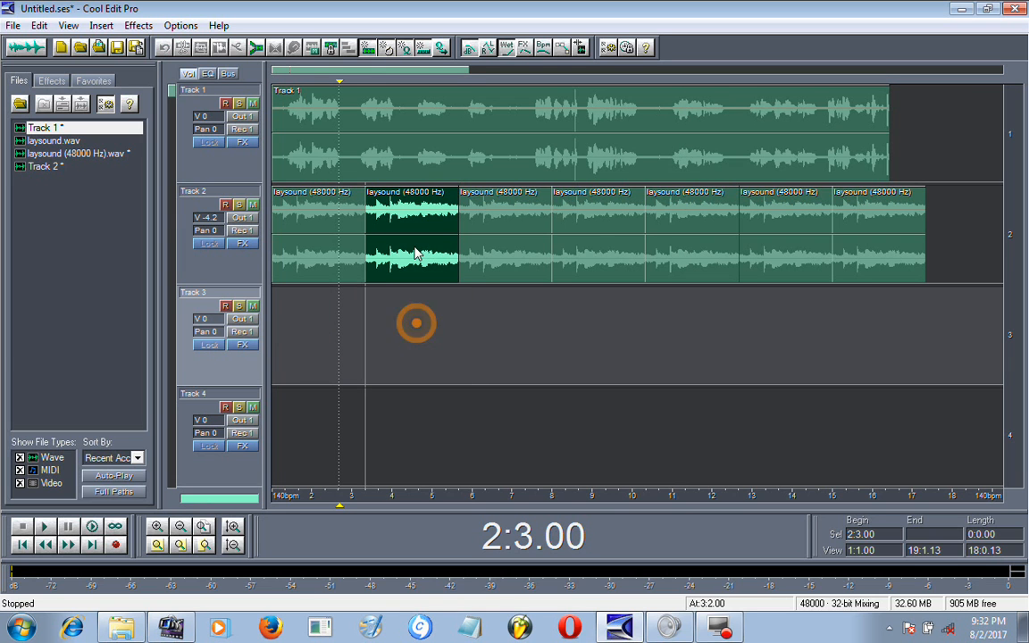
left_click(466, 329)
left_click(544, 301)
left_click(687, 277)
left_click(785, 301)
left_click(866, 322)
left_click(542, 338)
left_click(447, 327)
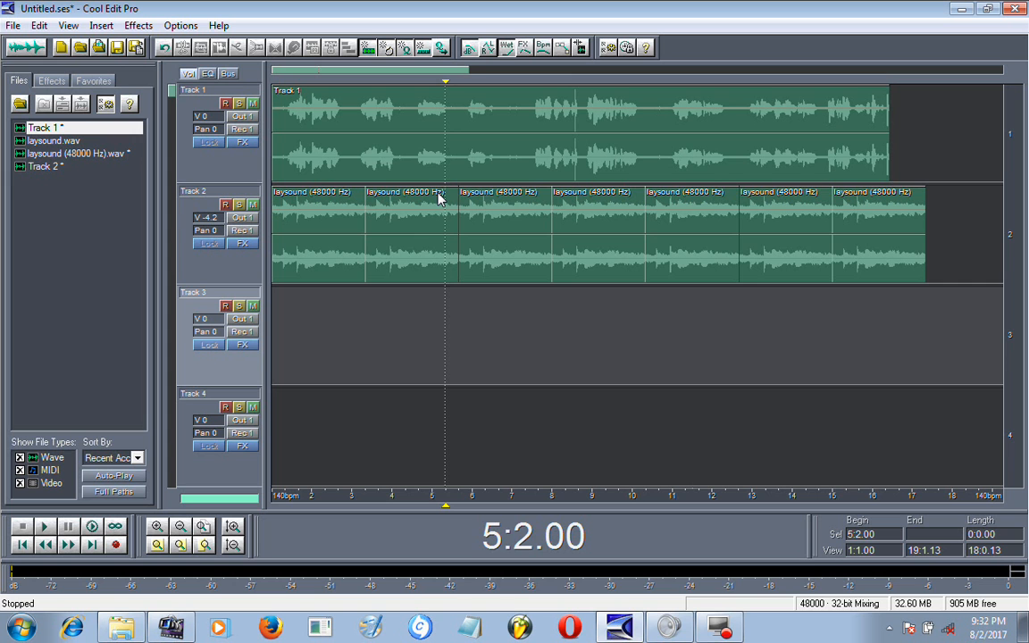
Shift the voice block on Track 1 later in time to start at 11:1.00
left_click_drag(528, 131, 787, 130)
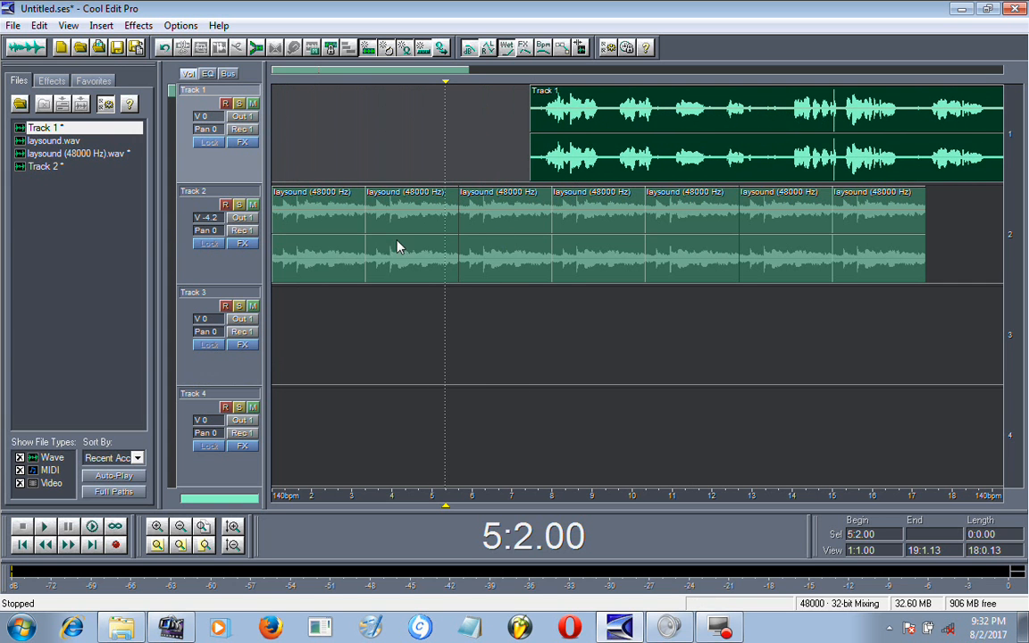
left_click_drag(576, 129, 715, 133)
Stack the first three laysound blocks from Track 2 vertically across Tracks 1, 2 and 3, each starting at 3:2.00
left_click_drag(408, 247, 401, 159)
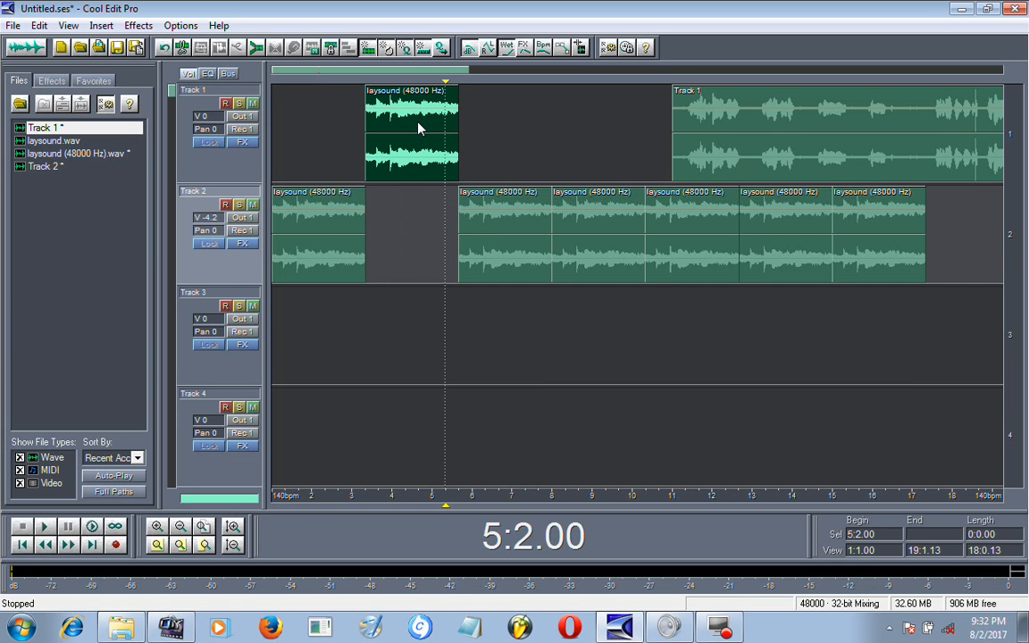
left_click_drag(320, 222, 412, 226)
left_click_drag(509, 227, 390, 315)
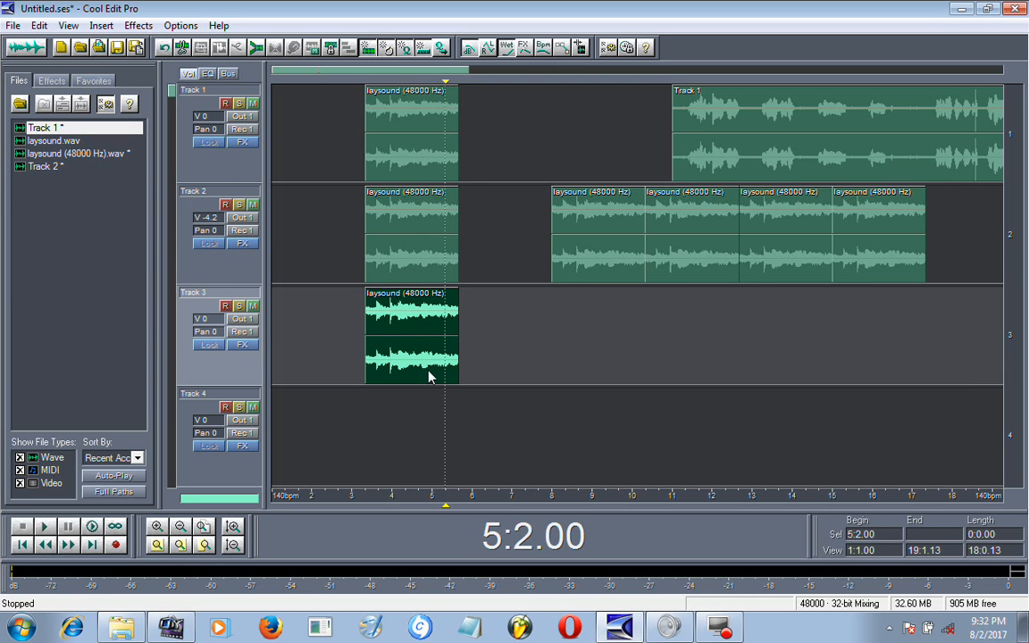
left_click_drag(406, 330, 405, 382)
mouse_move(443, 81)
left_mouse_down()
mouse_move(344, 97)
mouse_move(367, 97)
mouse_move(352, 85)
left_mouse_up()
mouse_move(397, 331)
left_mouse_down()
mouse_move(386, 437)
mouse_move(230, 421)
mouse_move(497, 419)
mouse_move(375, 420)
mouse_move(389, 343)
left_mouse_up()
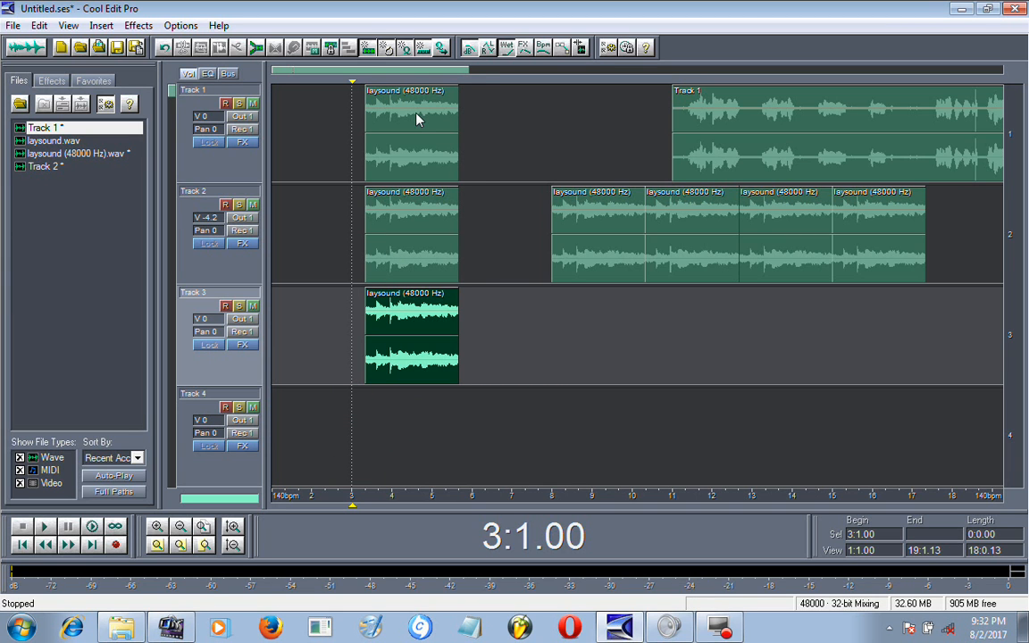
Enable Lock in Time on each of the three stacked laysound blocks on Tracks 1, 2 and 3
right_click(412, 121)
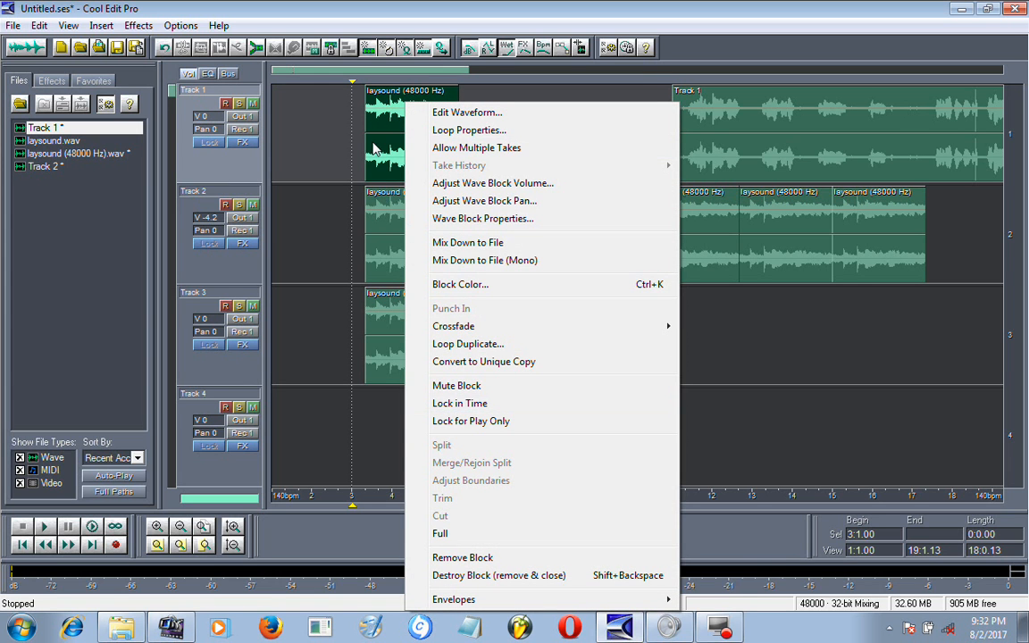
left_click(460, 404)
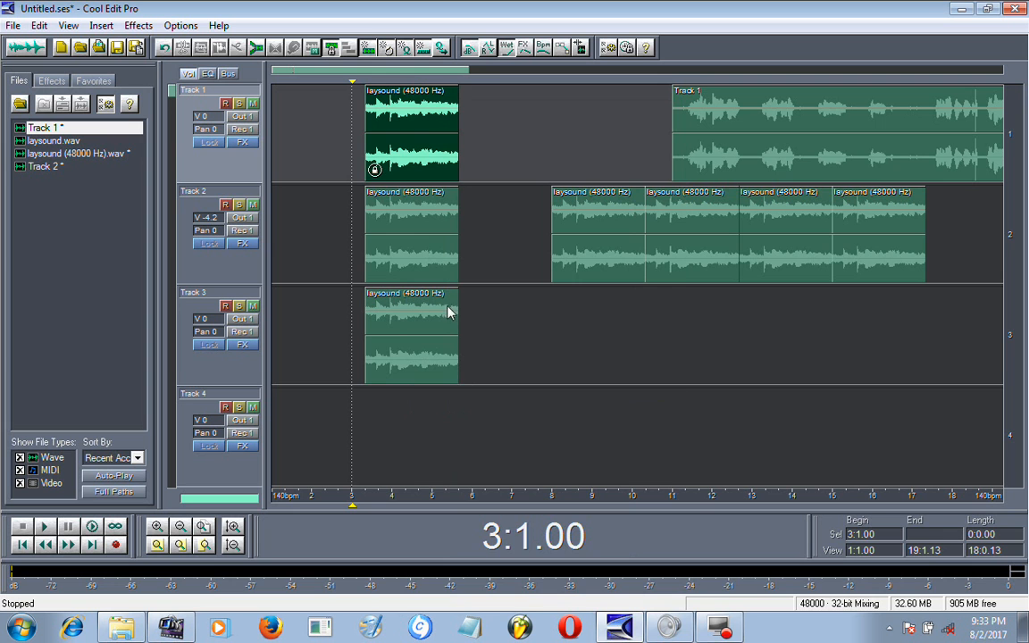
left_click(411, 219)
right_click(411, 219)
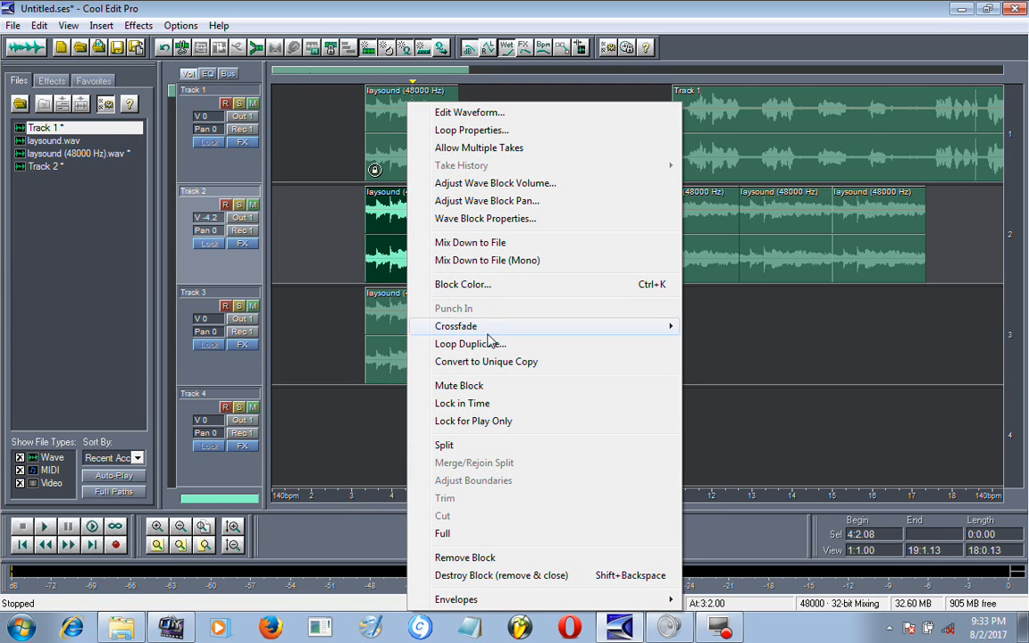
left_click(460, 404)
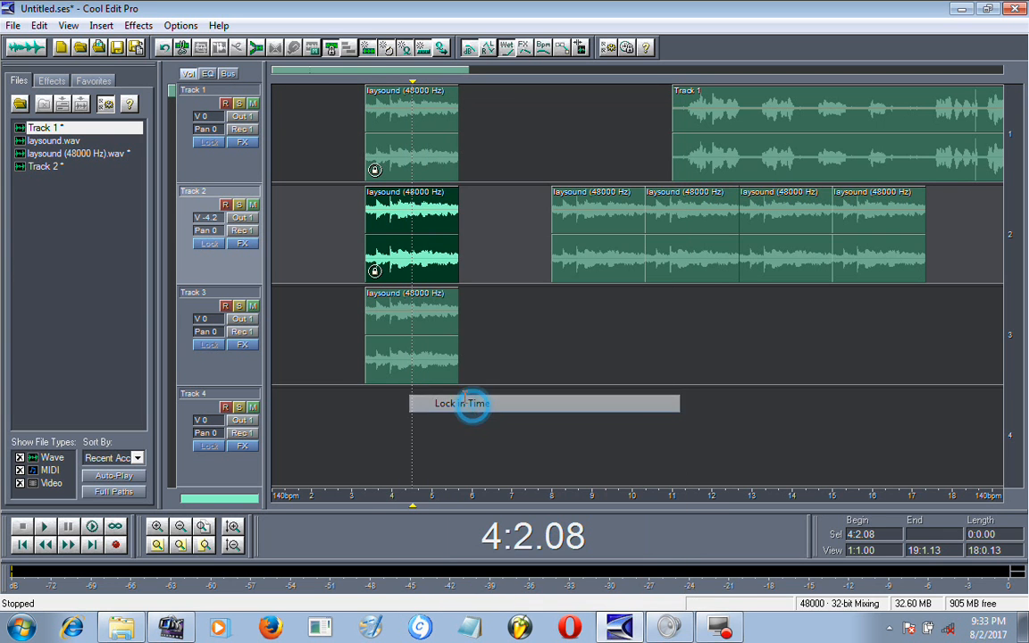
left_click(398, 334)
right_click(398, 334)
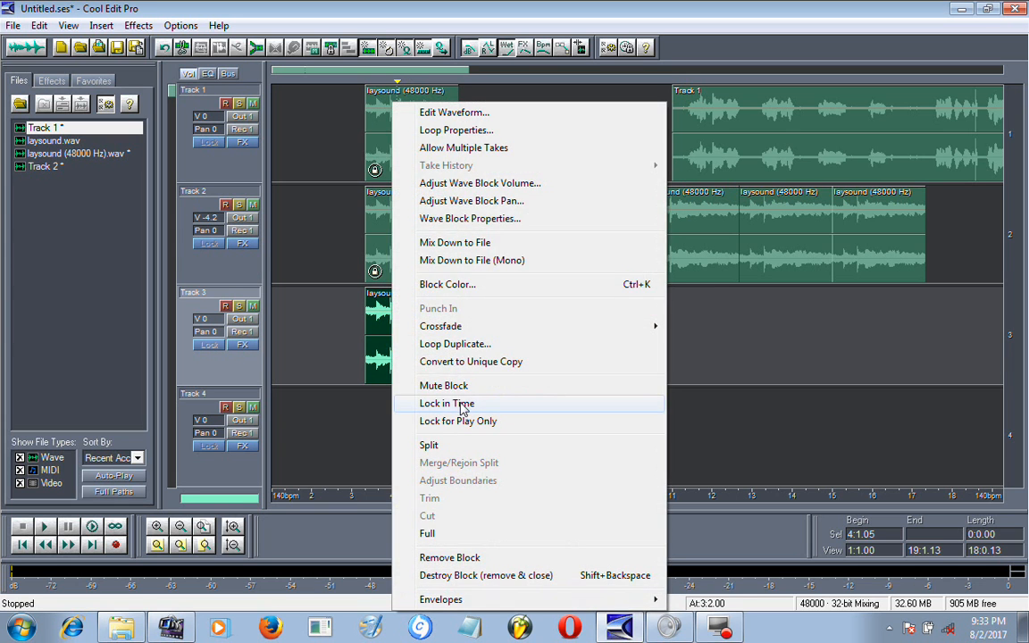
left_click(458, 403)
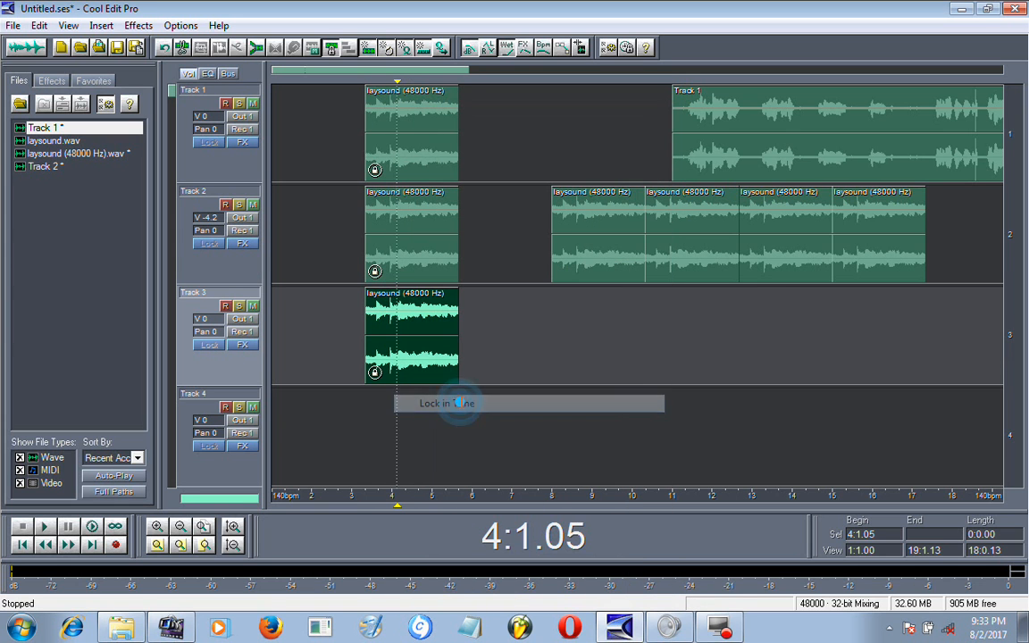
Test the time lock by moving the Track 3 laysound block down to Track 4 and back to Track 3
left_click(412, 246)
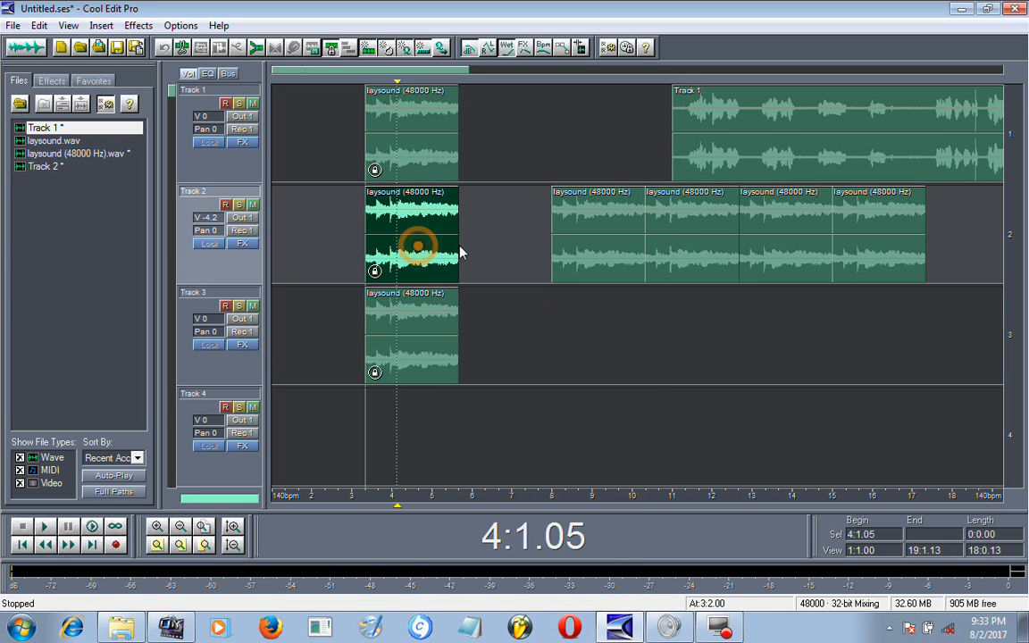
left_click(402, 239)
left_click_drag(416, 324, 414, 395)
left_click_drag(408, 279, 411, 234)
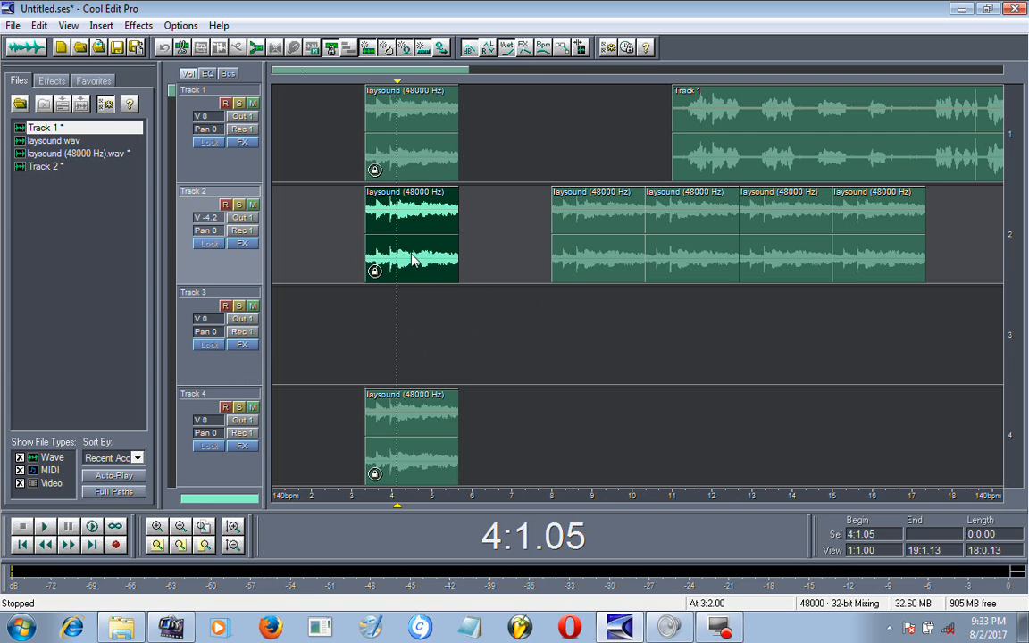
left_click_drag(397, 404, 402, 329)
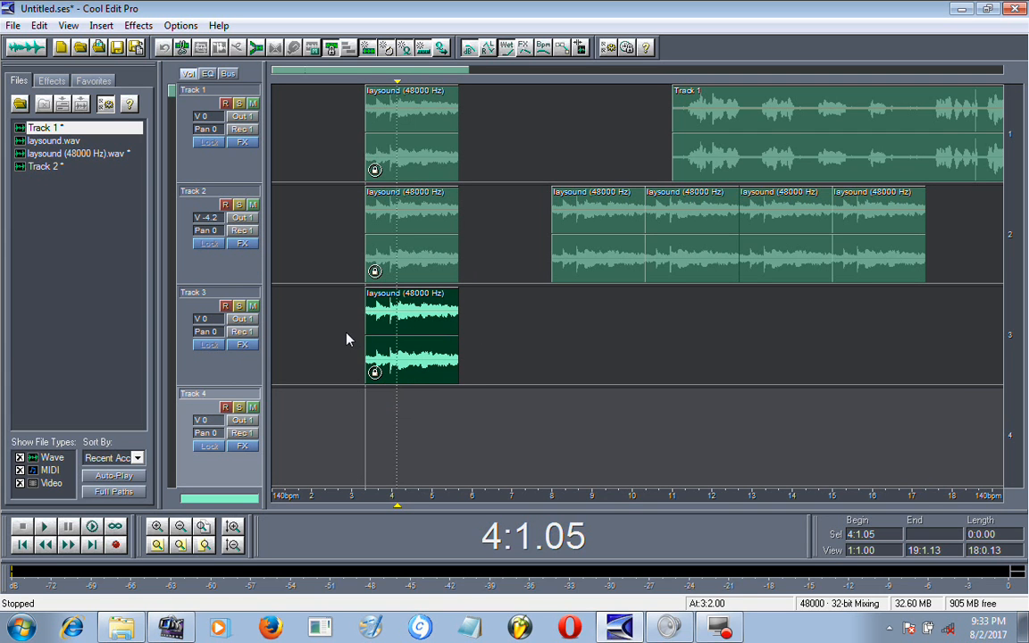
mouse_move(426, 342)
left_mouse_down()
mouse_move(413, 403)
mouse_move(414, 331)
left_mouse_up()
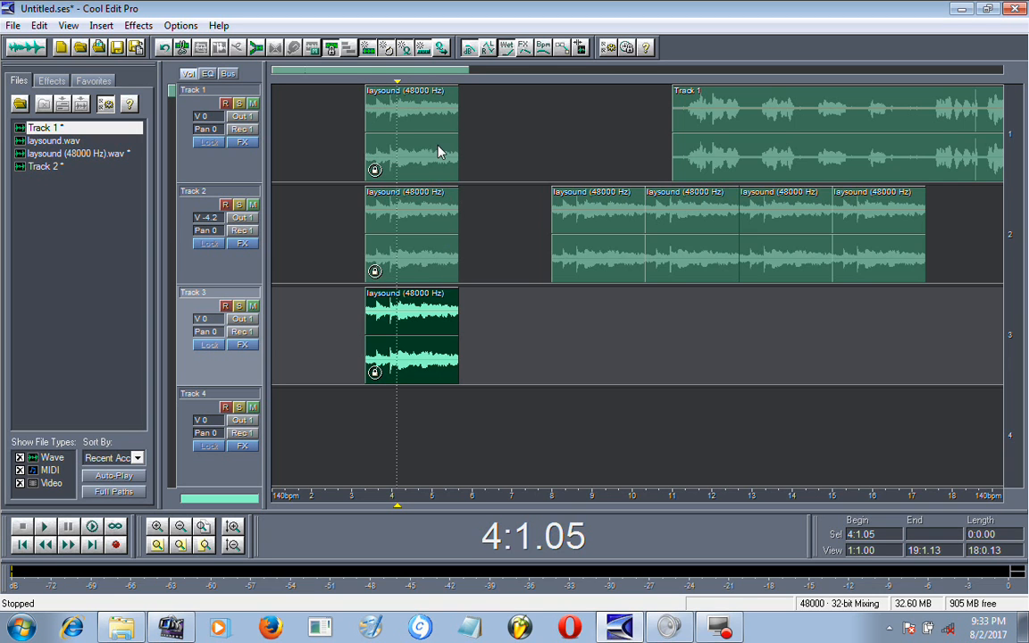
scroll(446, 131, "down", 1)
scroll(445, 140, "up", 1)
left_click_drag(396, 89, 359, 83)
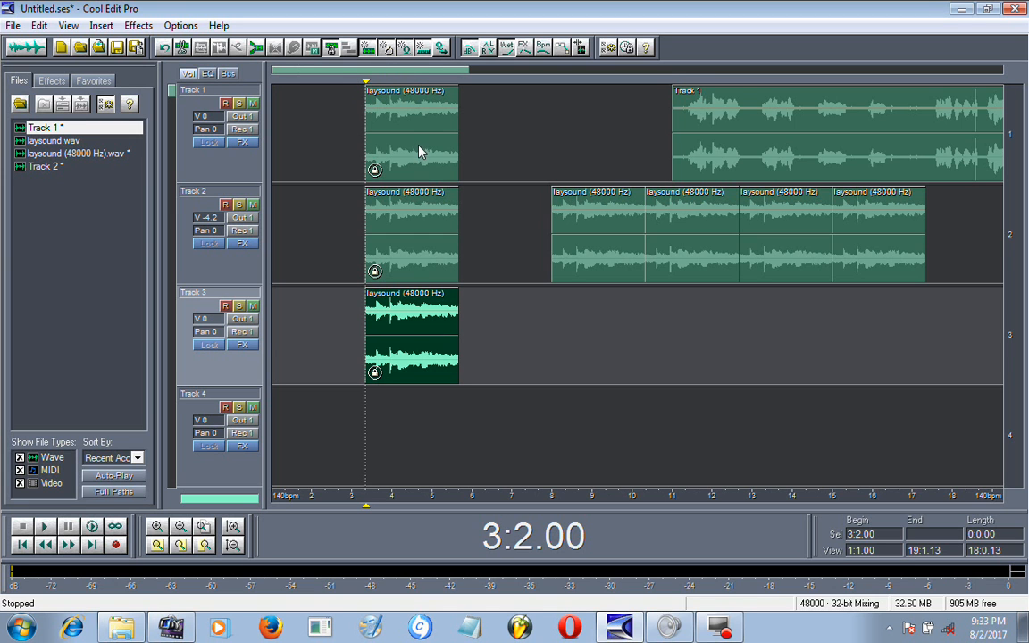
left_click(391, 137)
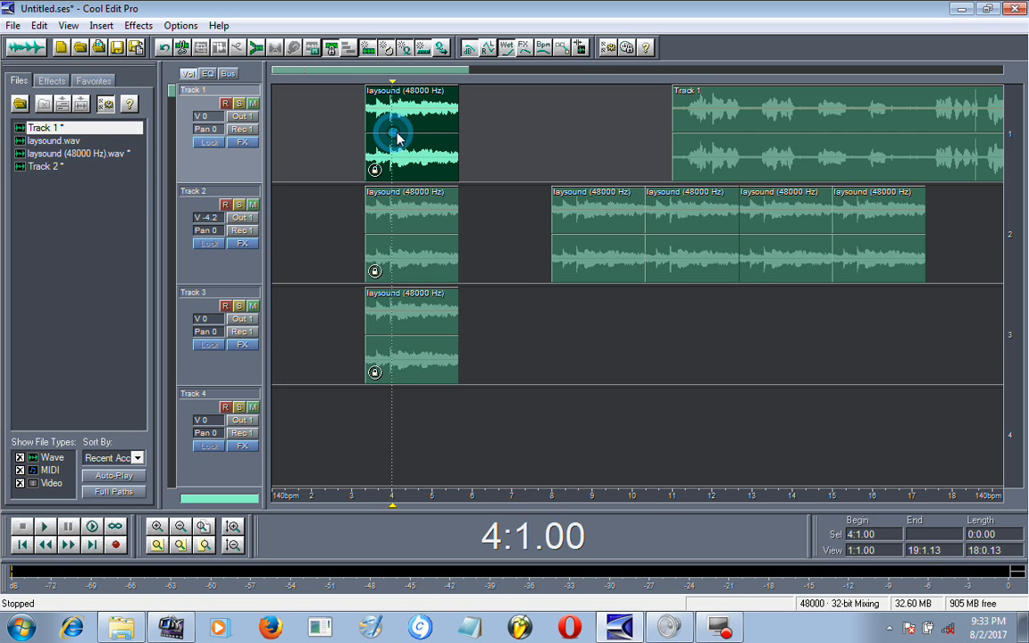
left_click(399, 212)
left_click(406, 310)
Try moving the voice block on Track 1 earlier with Lock in Time enabled, and unlock it again
right_click(755, 152)
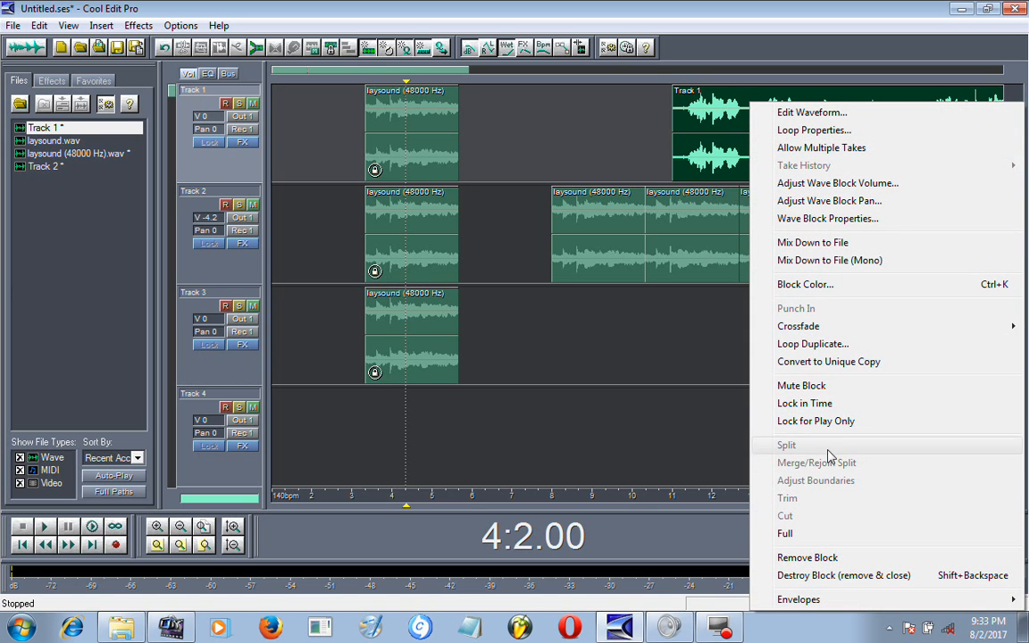
left_click(754, 403)
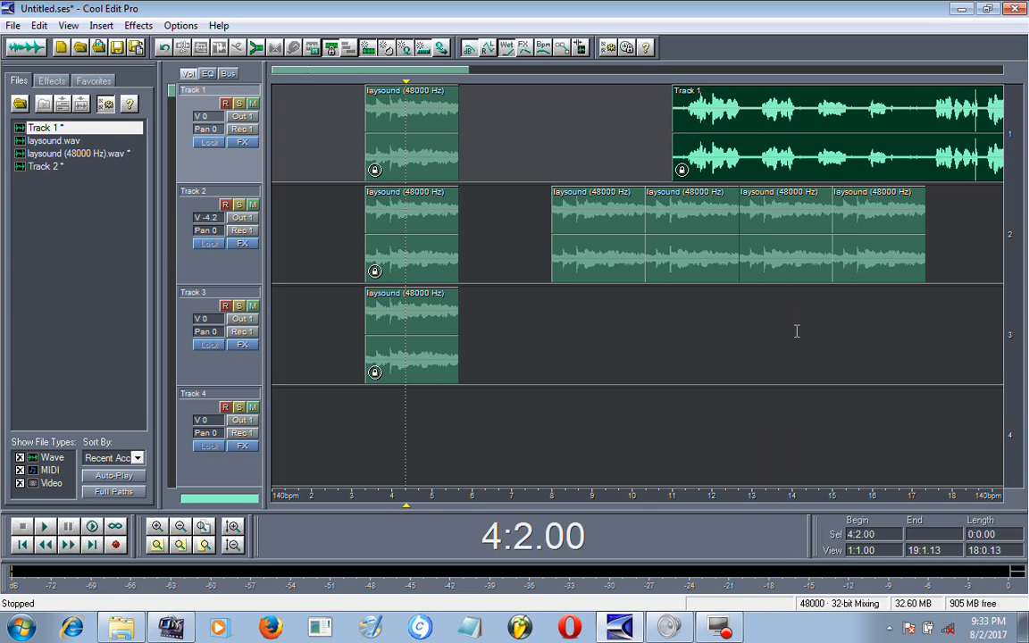
left_click_drag(783, 124, 723, 147)
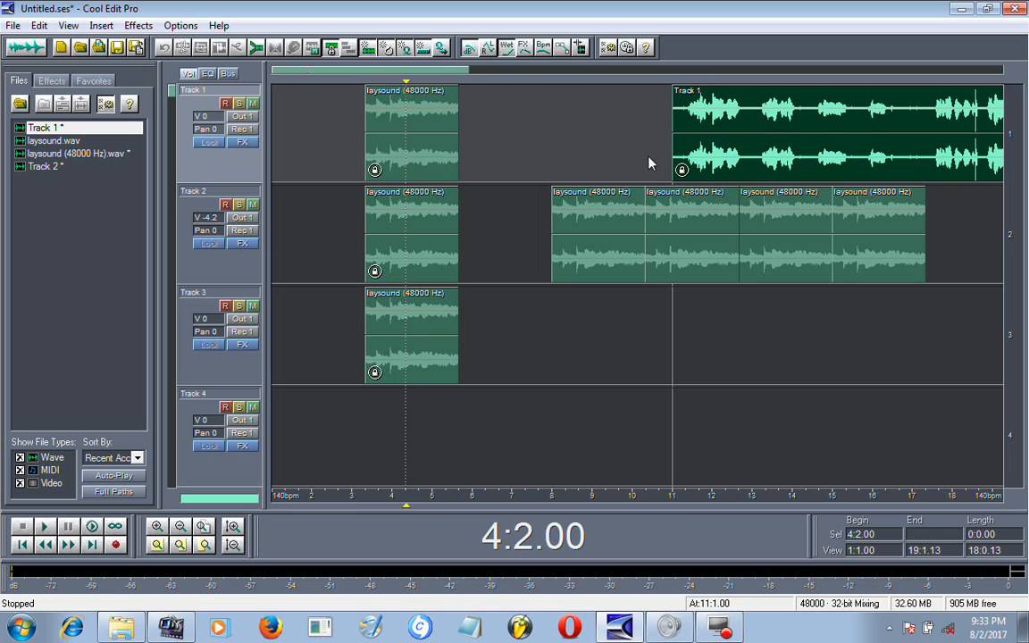
right_click(725, 103)
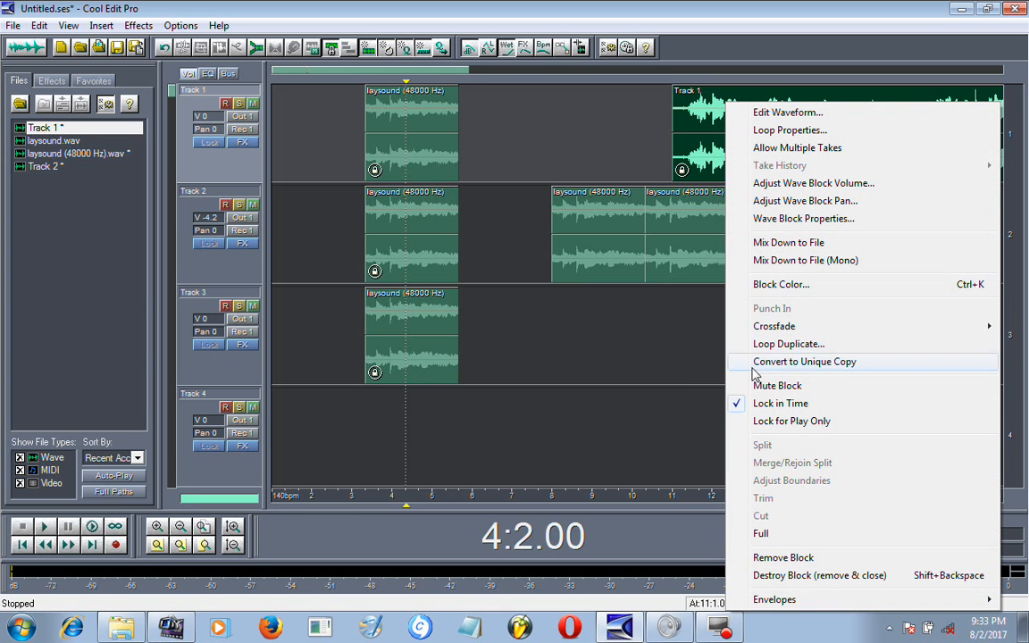
left_click(739, 405)
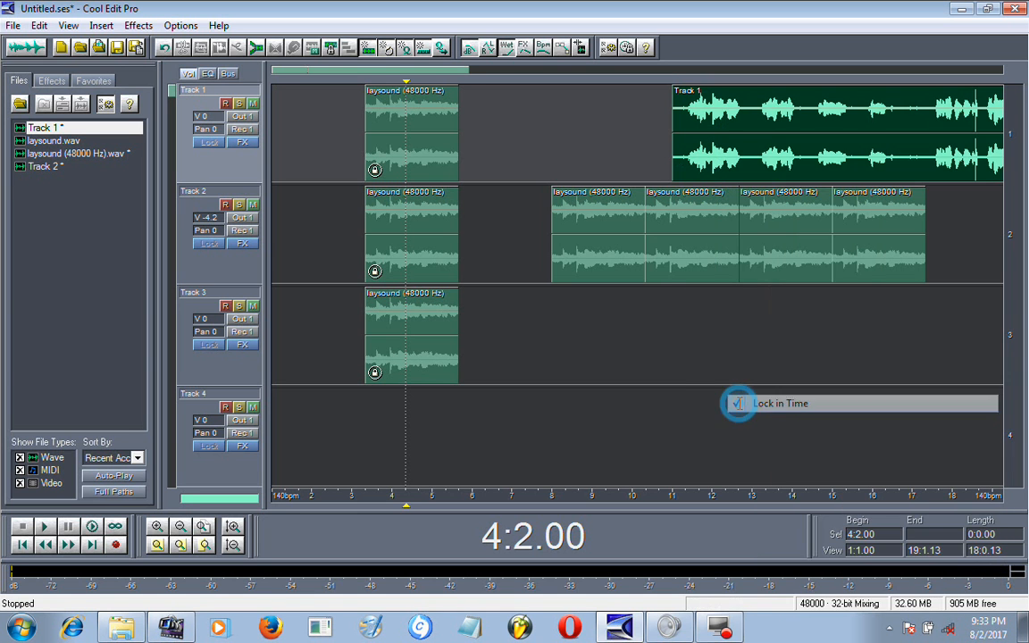
Disable Lock in Time on each of the three stacked laysound blocks on Tracks 1, 2 and 3
right_click(390, 142)
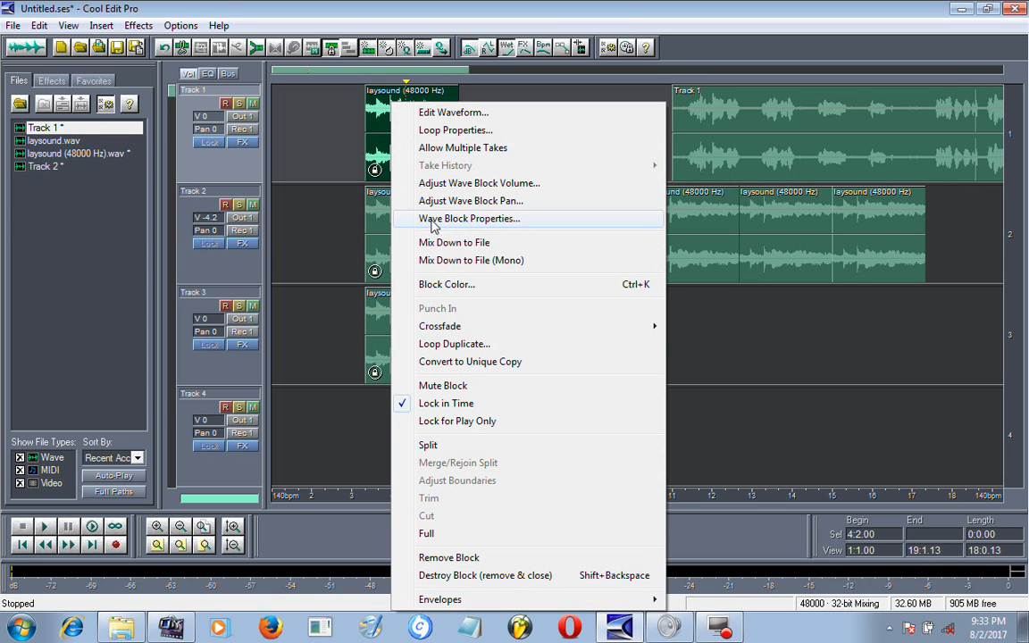
left_click(430, 407)
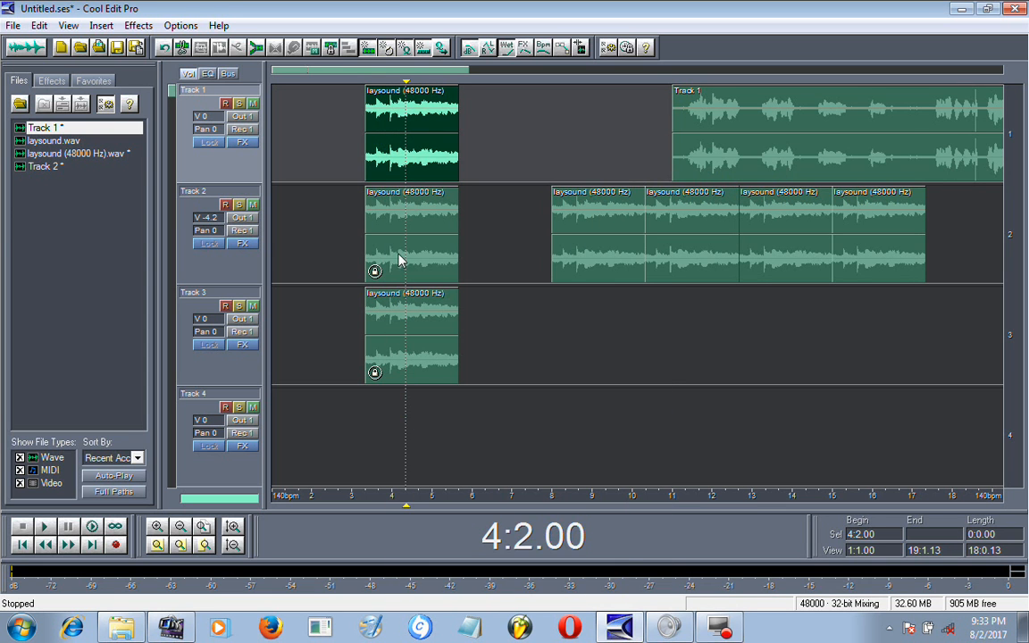
left_click(396, 238)
right_click(396, 237)
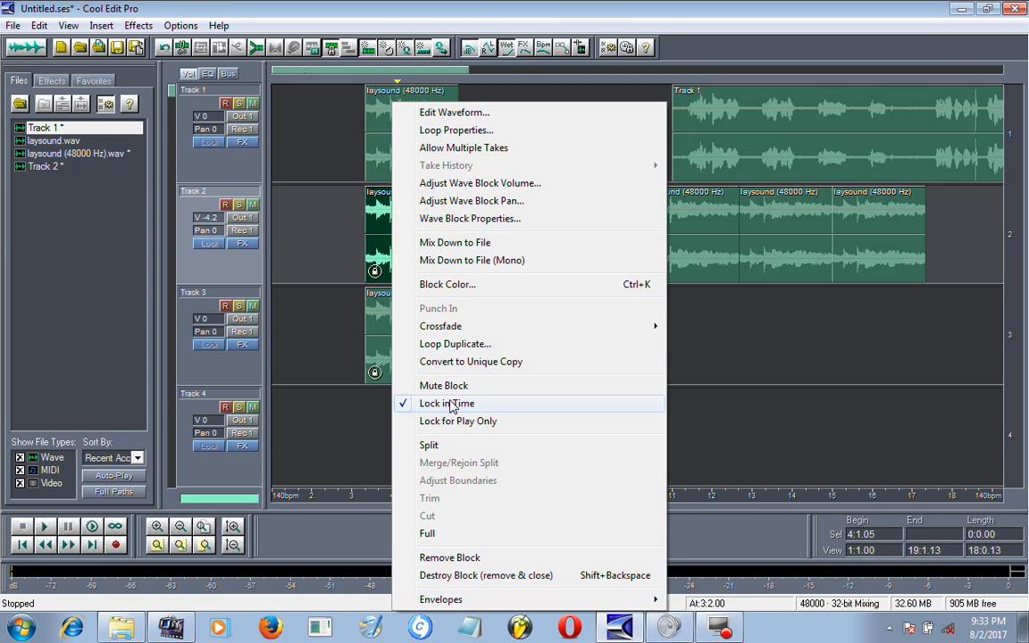
left_click(438, 403)
left_click(388, 337)
right_click(407, 321)
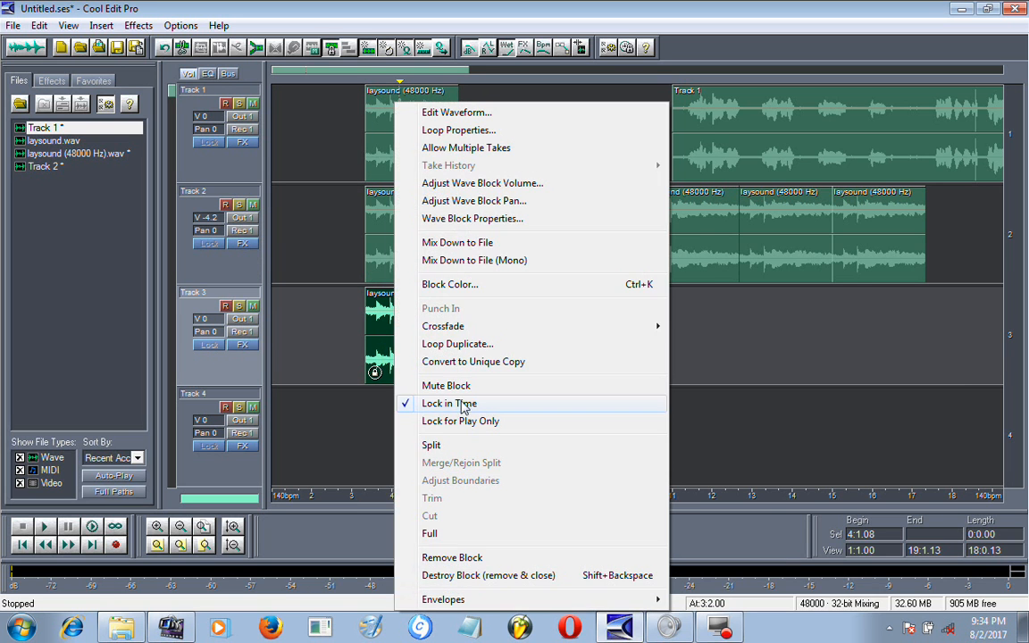
left_click(442, 403)
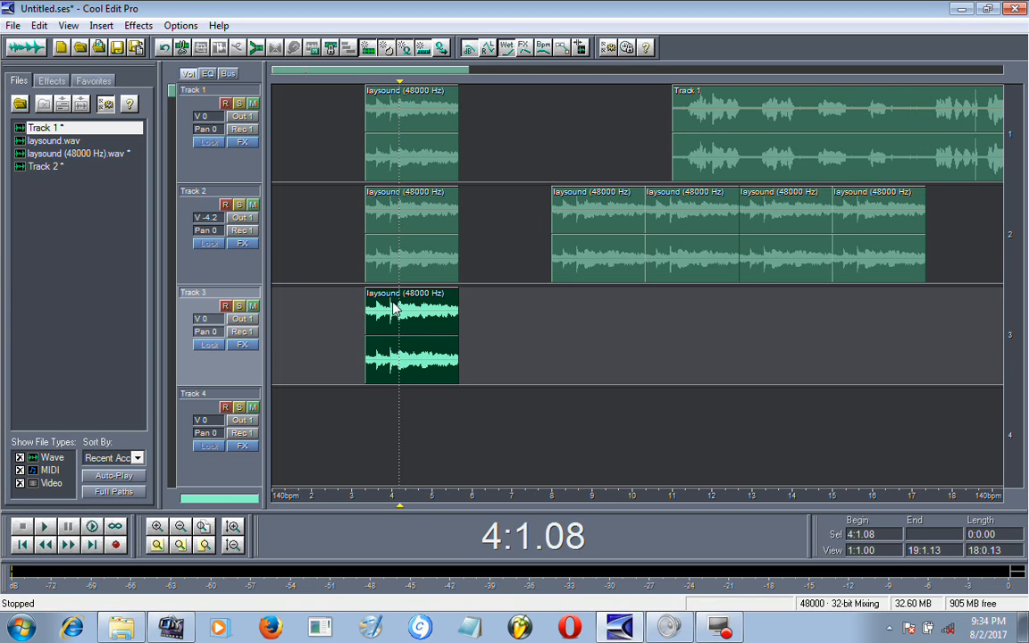
Inspect the full source waveform of the Track 3 laysound block in the waveform editor, and return to the multitrack session
double_click(416, 322)
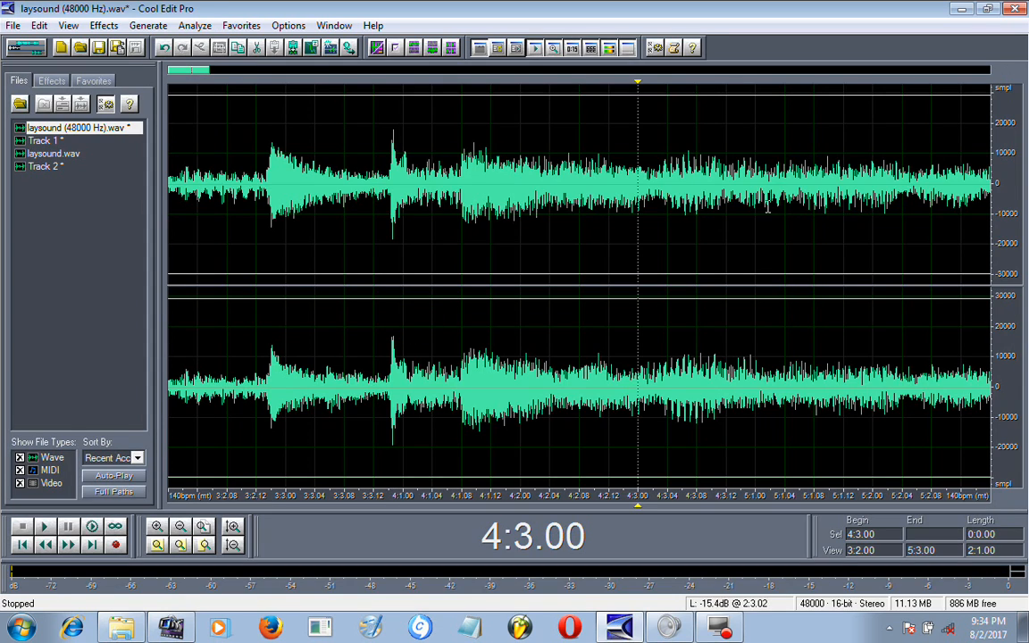
left_click_drag(206, 71, 987, 71)
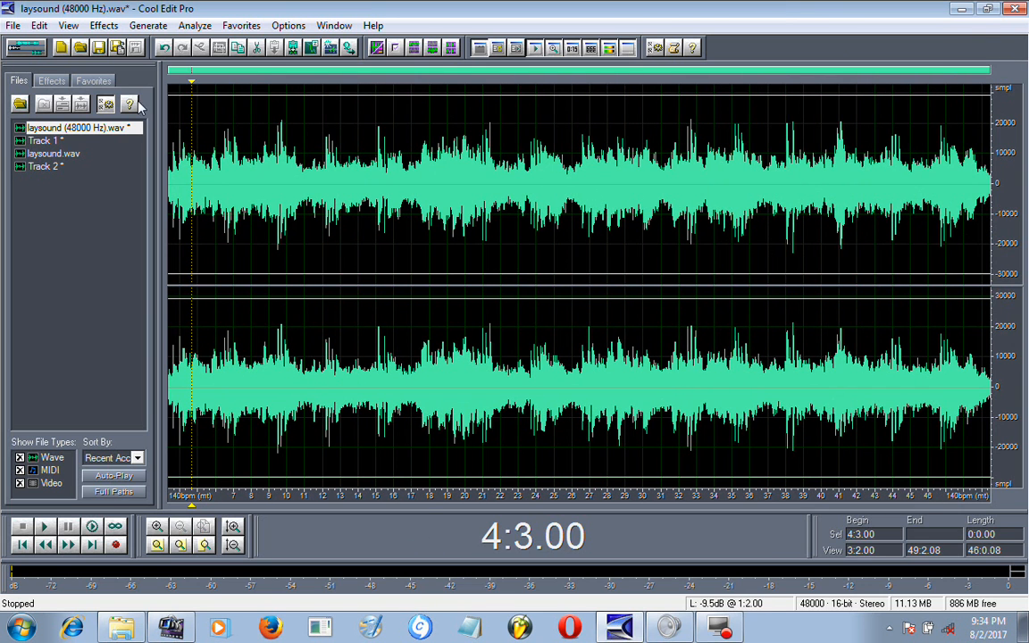
left_click(30, 50)
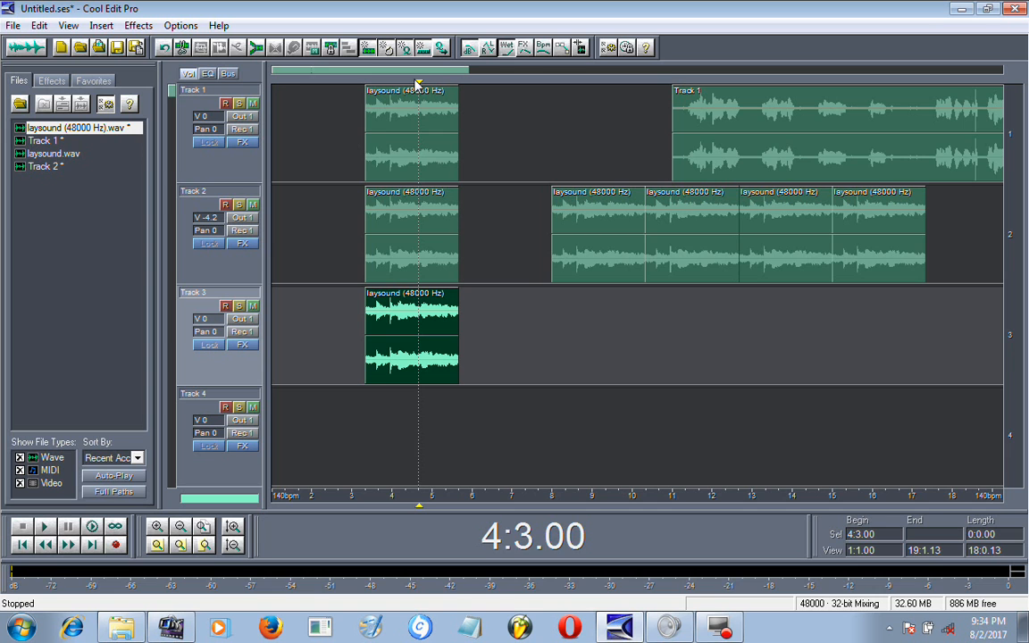
Solo Track 1 and audition the closing part of its laysound block from 5:1.09
left_click_drag(419, 81, 370, 81)
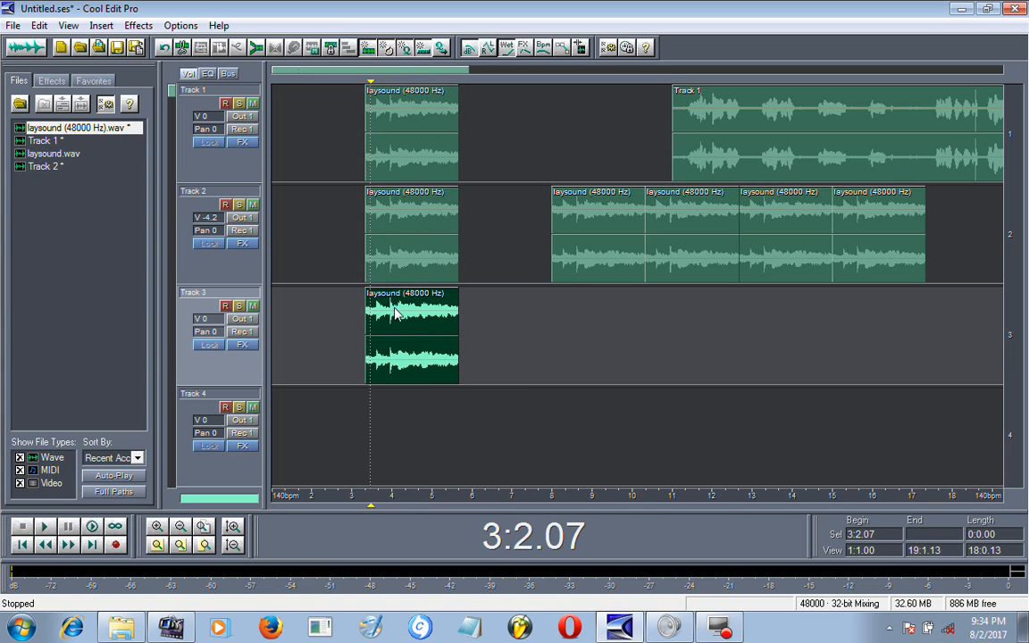
left_click_drag(450, 305, 440, 311)
left_click(453, 306)
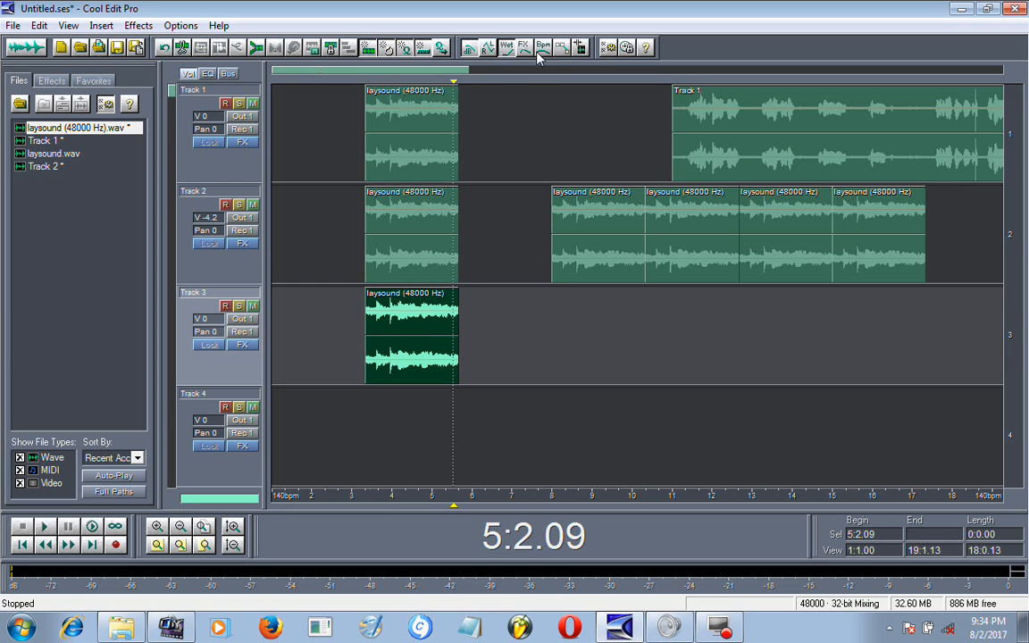
left_click_drag(466, 69, 334, 77)
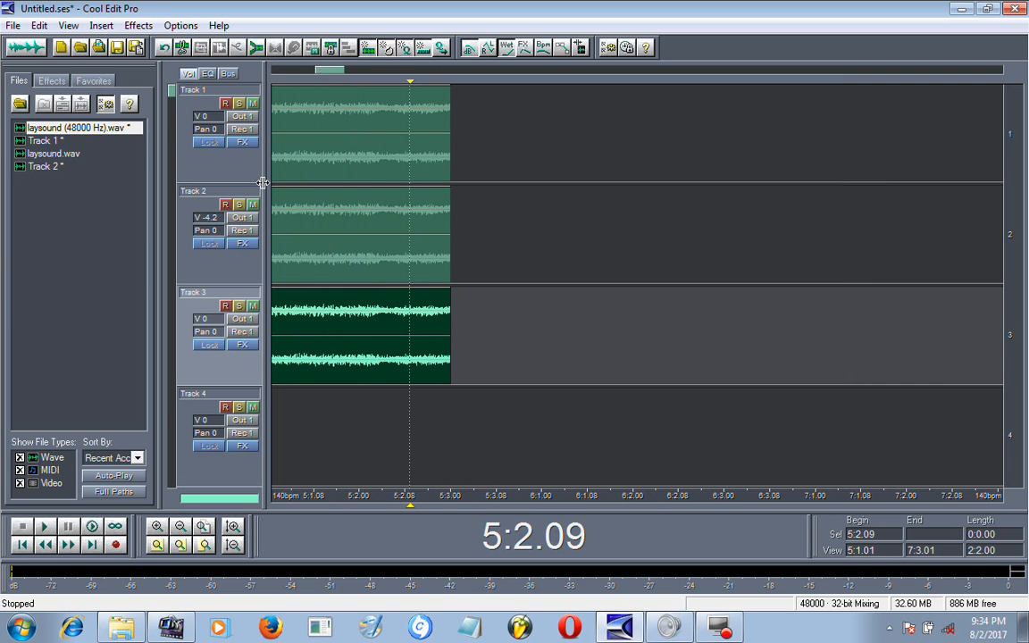
left_click(239, 103)
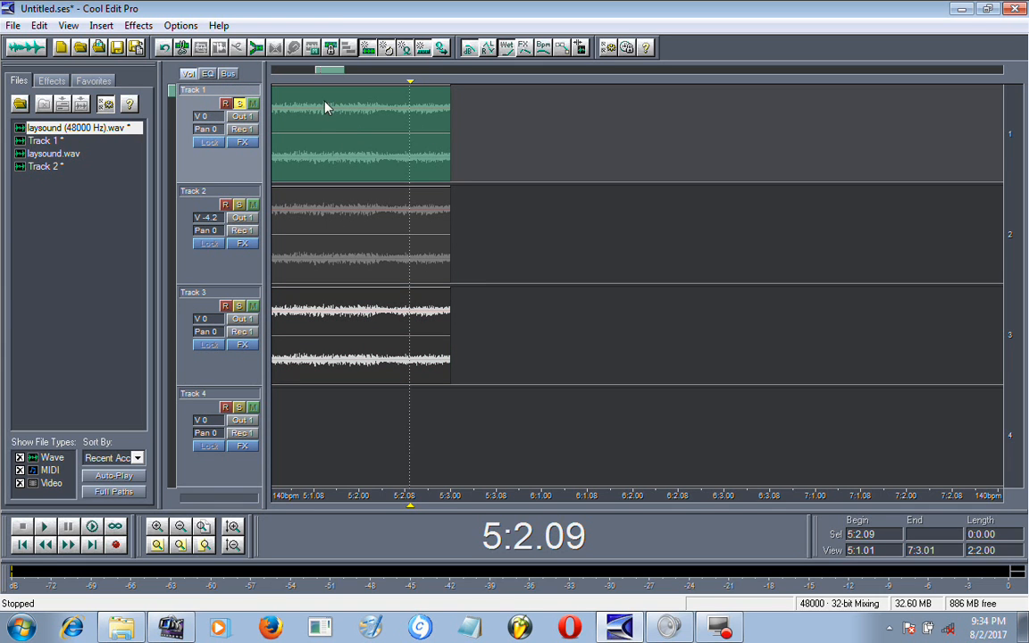
left_click_drag(409, 82, 319, 85)
key("space")
key("space")
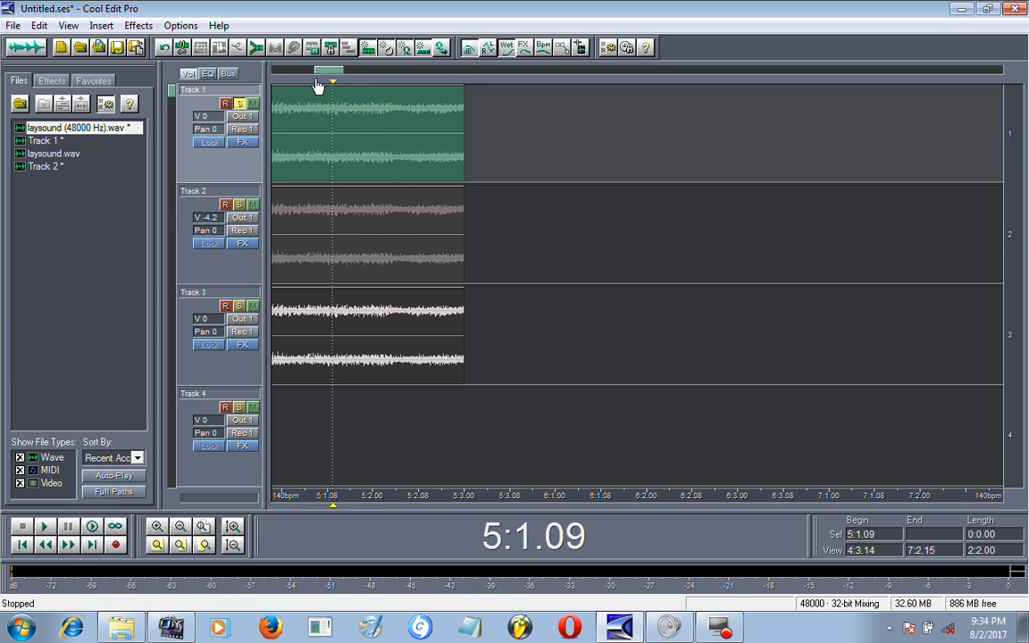
Apply a Logarithmic Out crossfade to the end of the Track 1 laysound block, over the range 5:1.12 to 5:3.00
left_click_drag(452, 106, 436, 103)
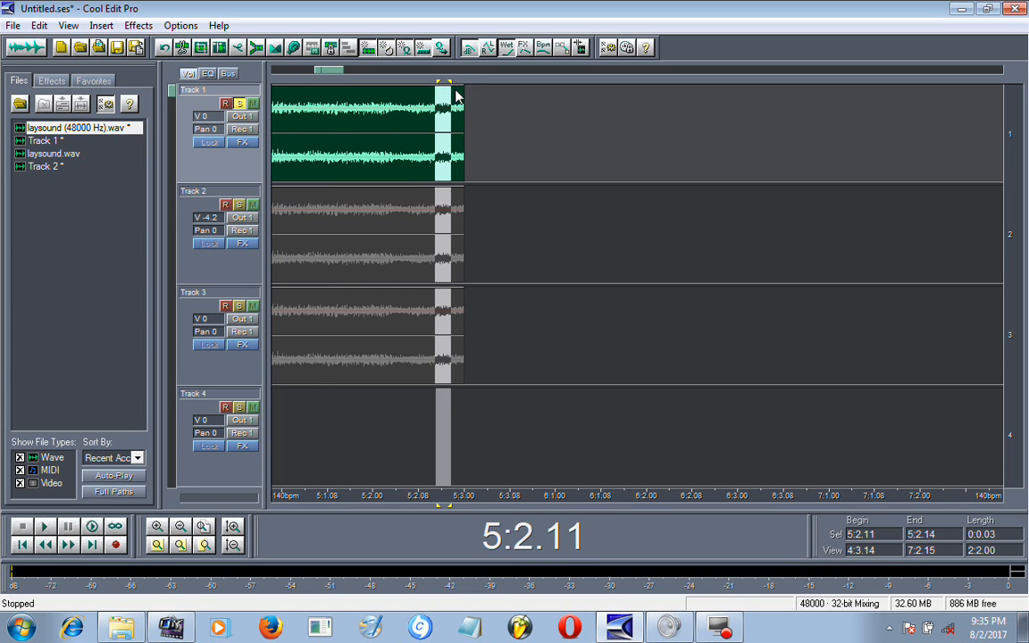
left_click(459, 90)
left_click(462, 92)
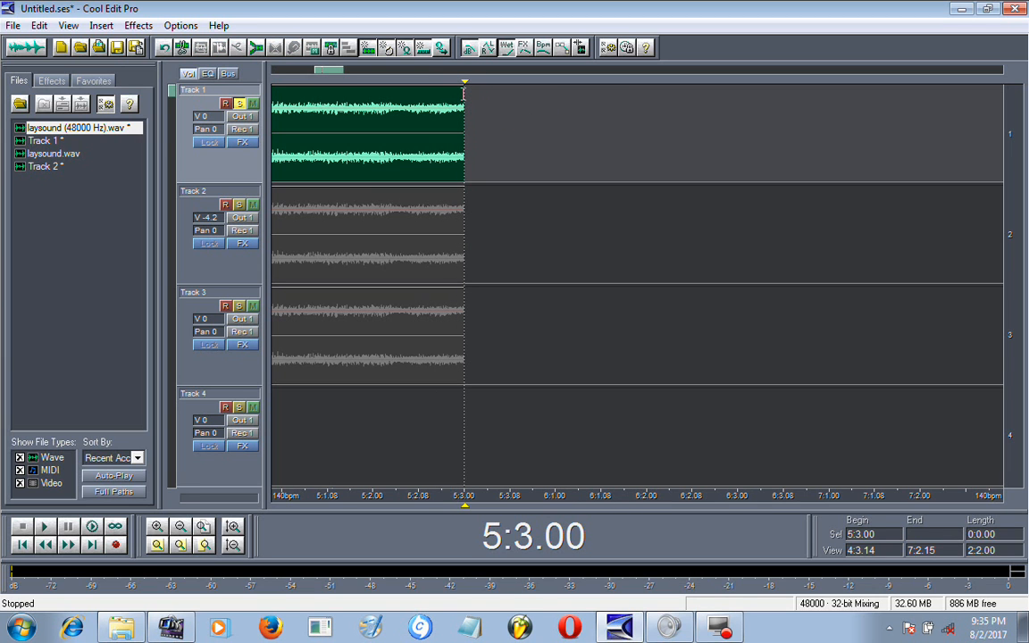
left_click_drag(463, 92, 349, 170)
right_click(374, 107)
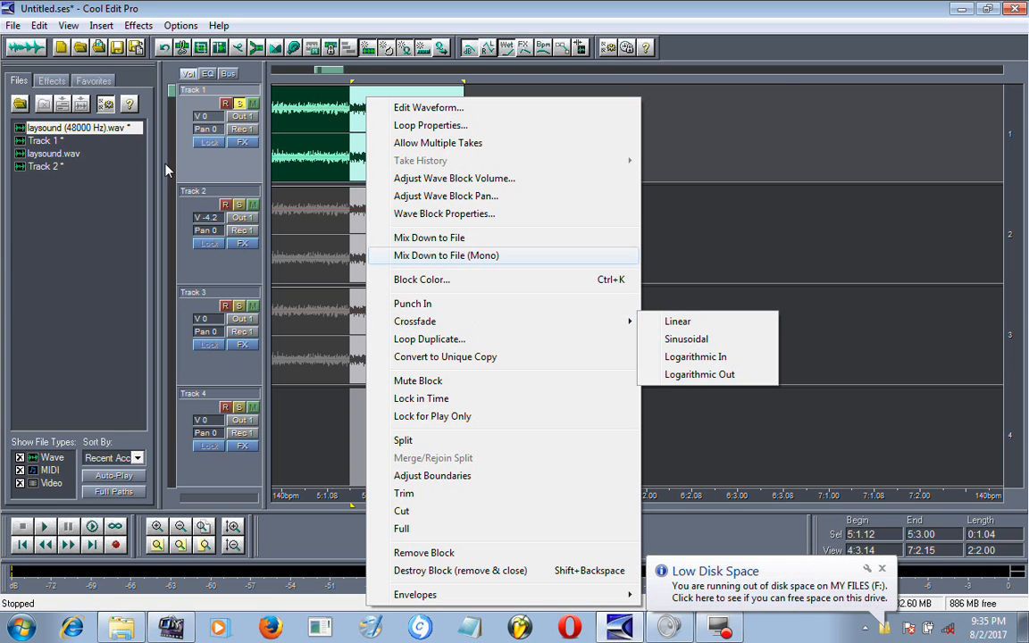
left_click(40, 26)
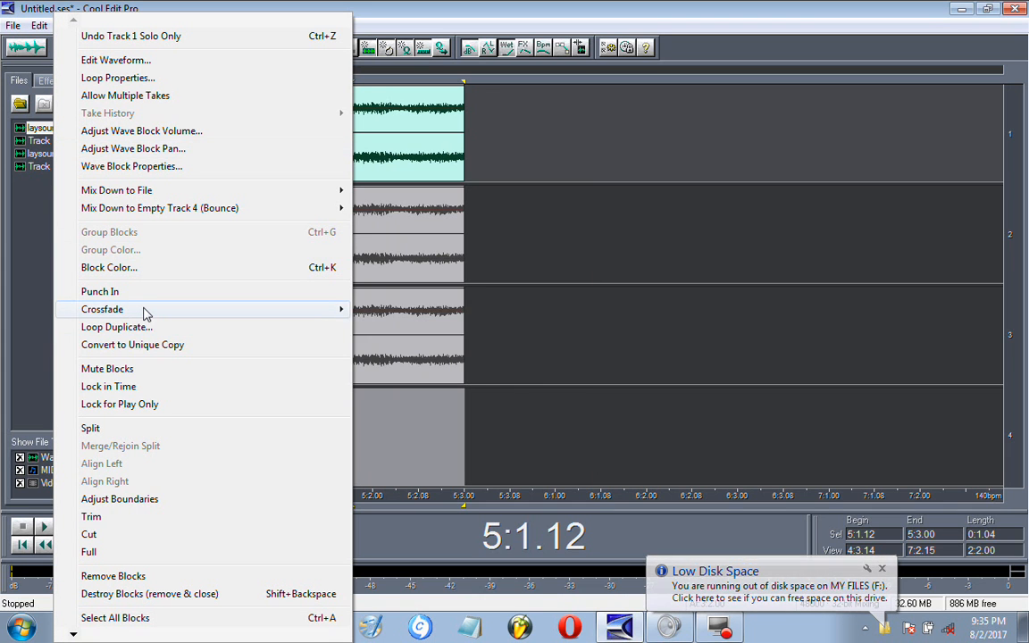
mouse_move(143, 310)
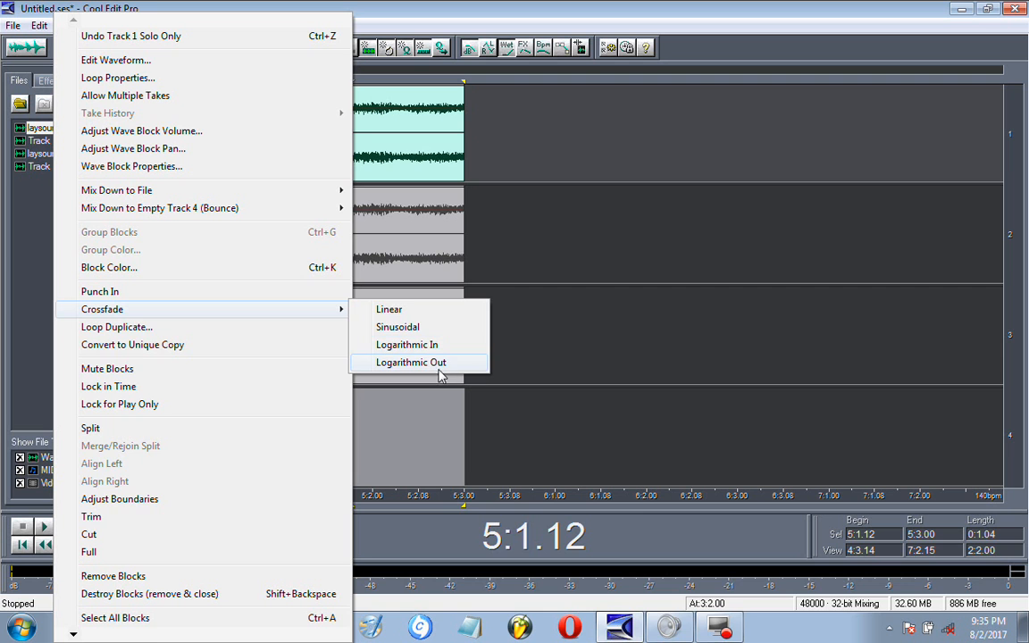
left_click(433, 362)
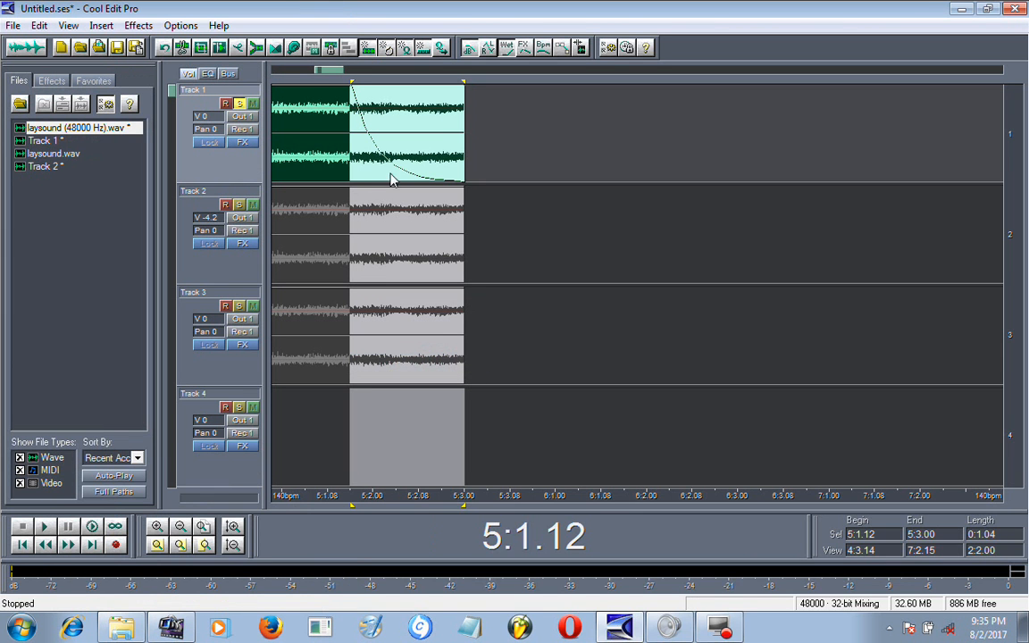
Audition the fade-out on the soloed Track 1 laysound block, playing from 4:3.12
left_click_drag(321, 75, 299, 68)
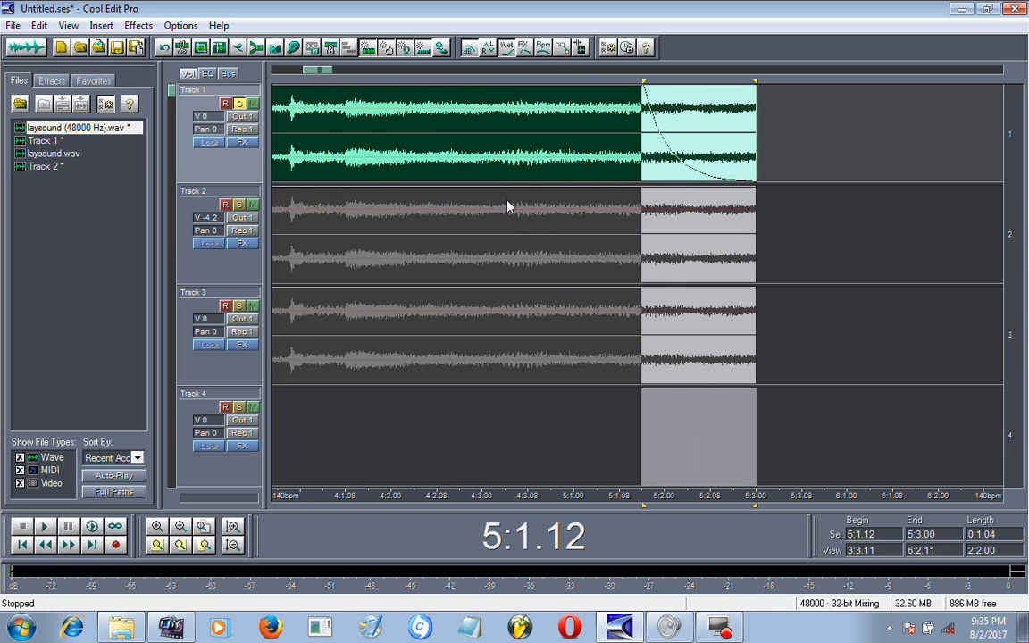
left_click(549, 388)
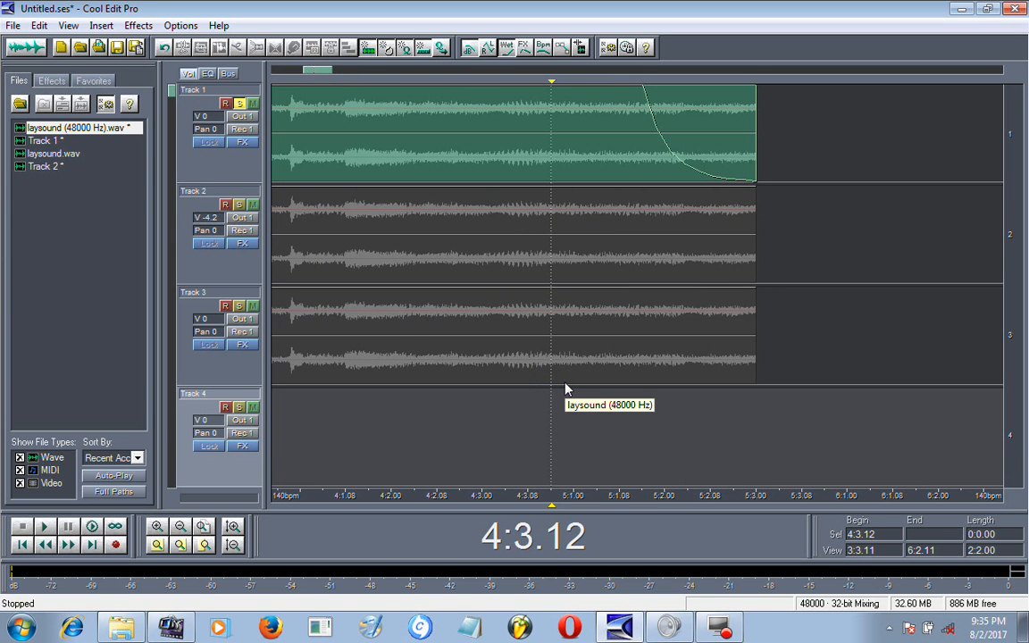
key("space")
key("space")
key("space")
key("space")
key("space")
key("space")
key("space")
key("space")
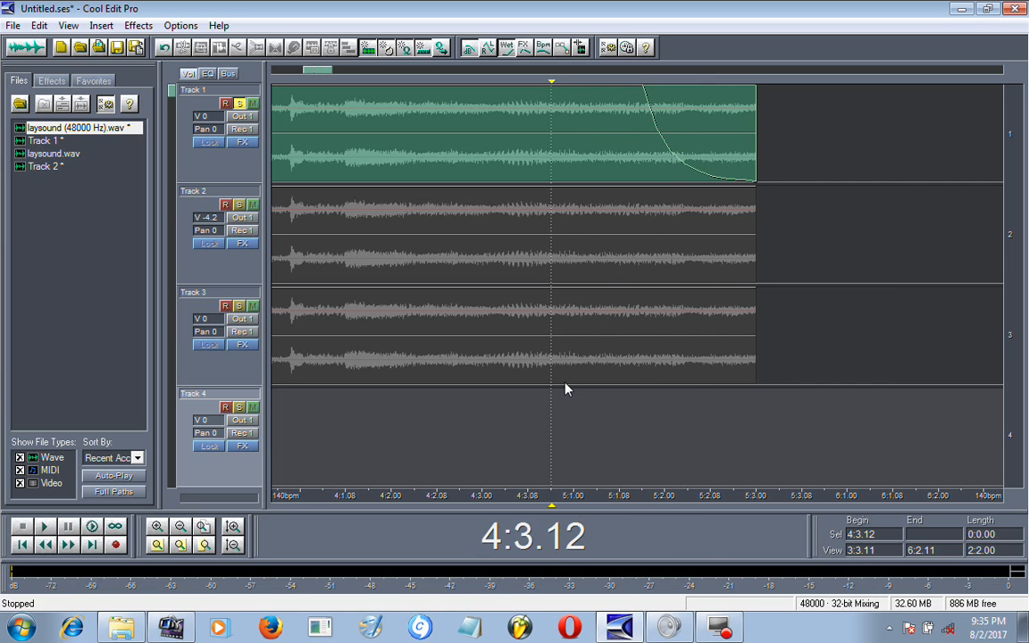
Apply a crossfade as a fade-in to the start of the Track 1 laysound block, over the range 3:2.00 to 3:3.00
mouse_move(308, 71)
left_mouse_down()
mouse_move(259, 84)
mouse_move(297, 71)
left_mouse_up()
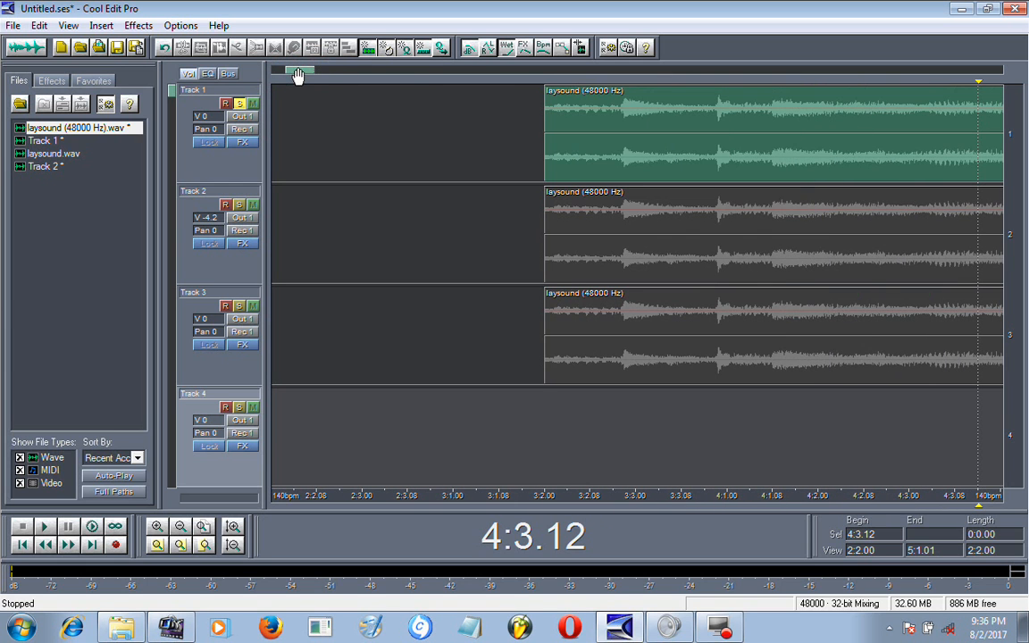
left_click(636, 96)
left_click_drag(636, 97, 549, 114)
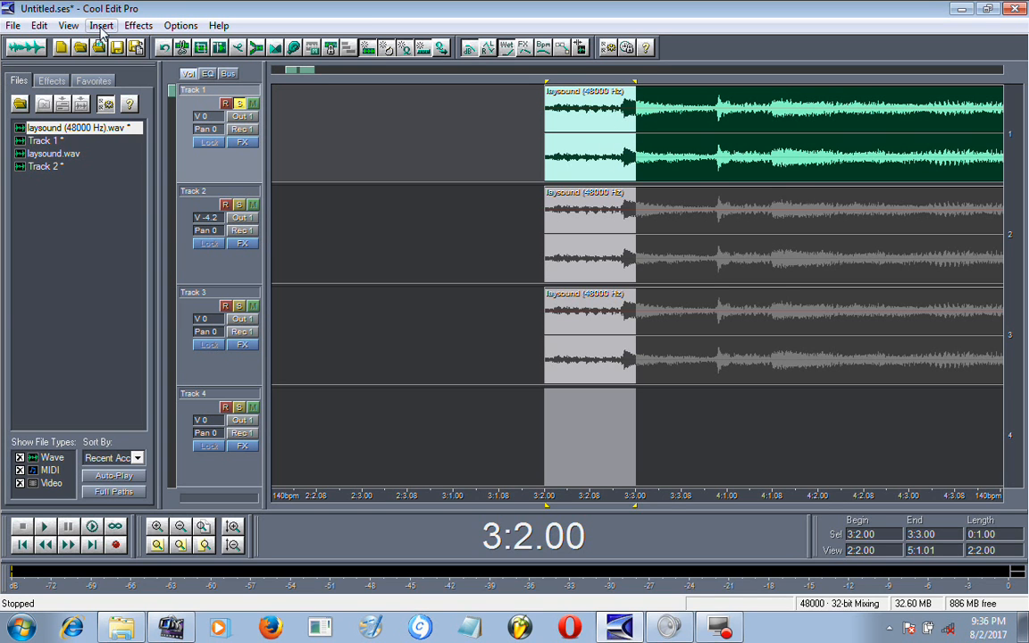
right_click(604, 117)
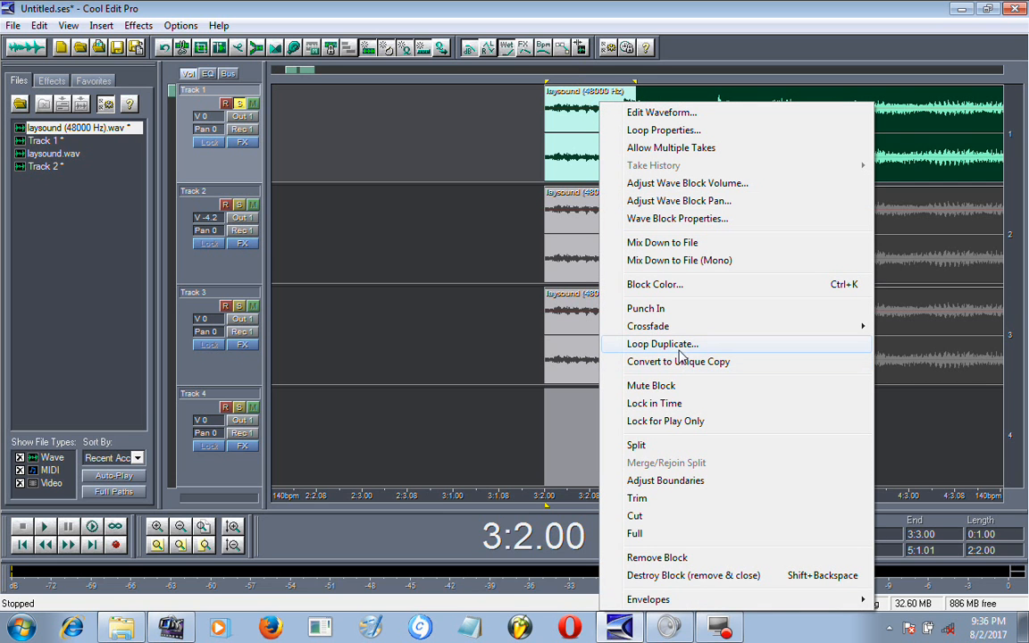
mouse_move(689, 333)
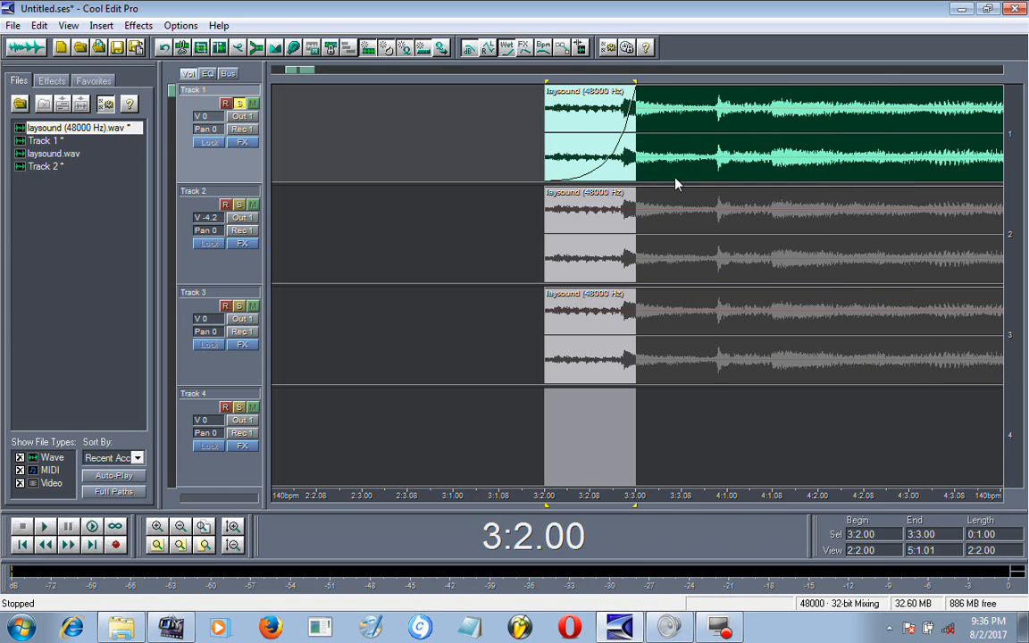
Audition the fade-in on the soloed Track 1 laysound block repeatedly, playing from 3:1.13
left_click(529, 159)
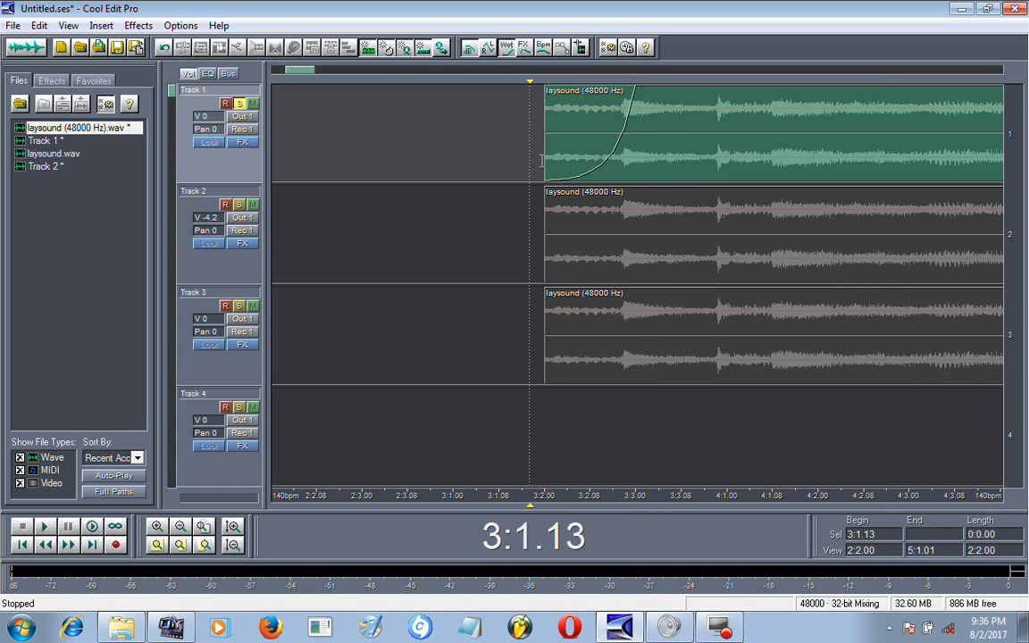
key("space")
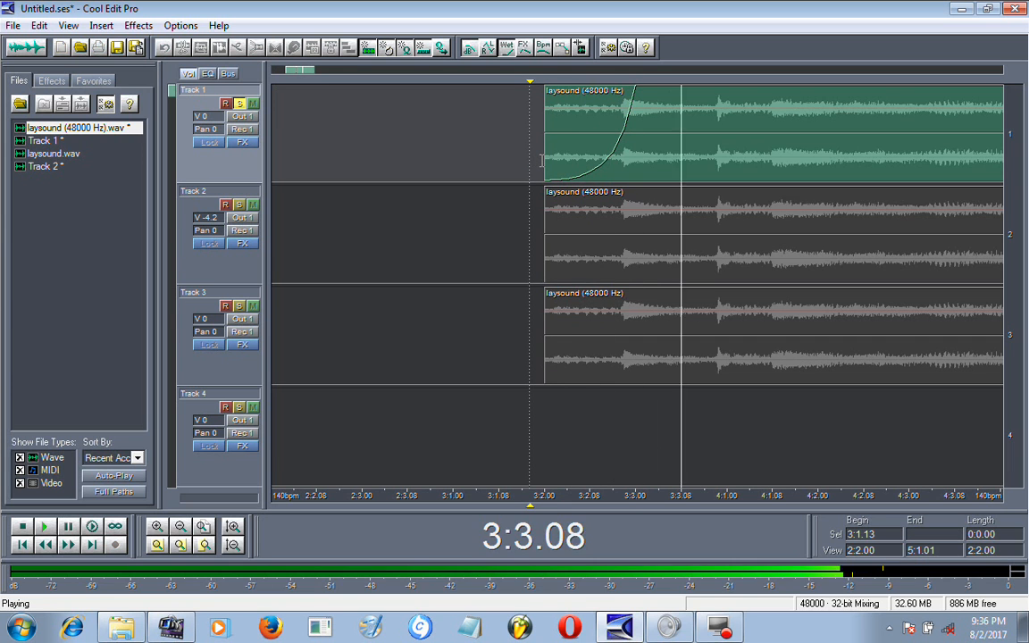
key("space")
key("space")
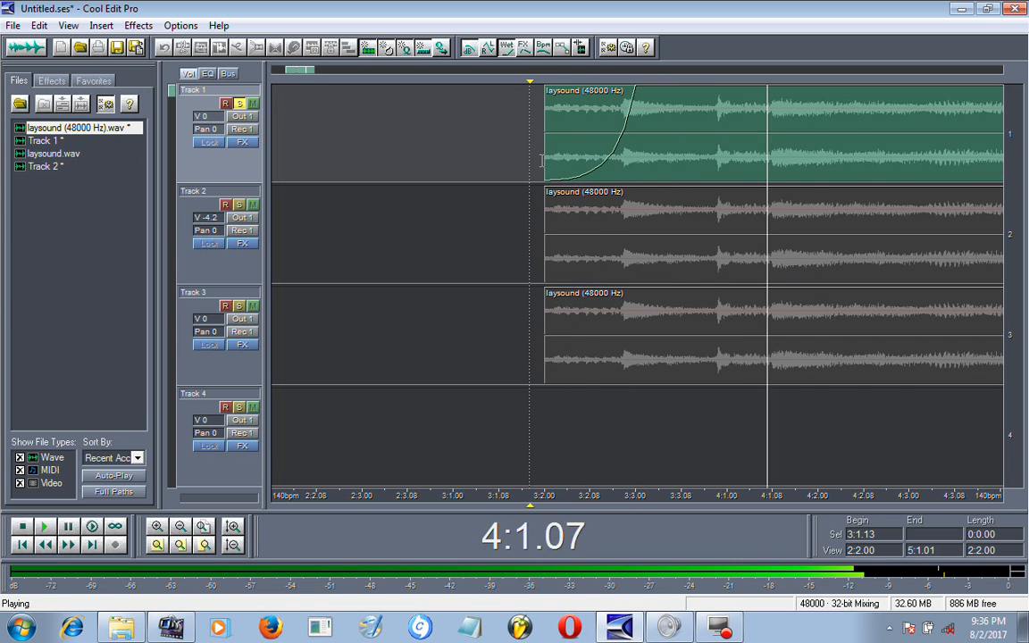
key("space")
key("space")
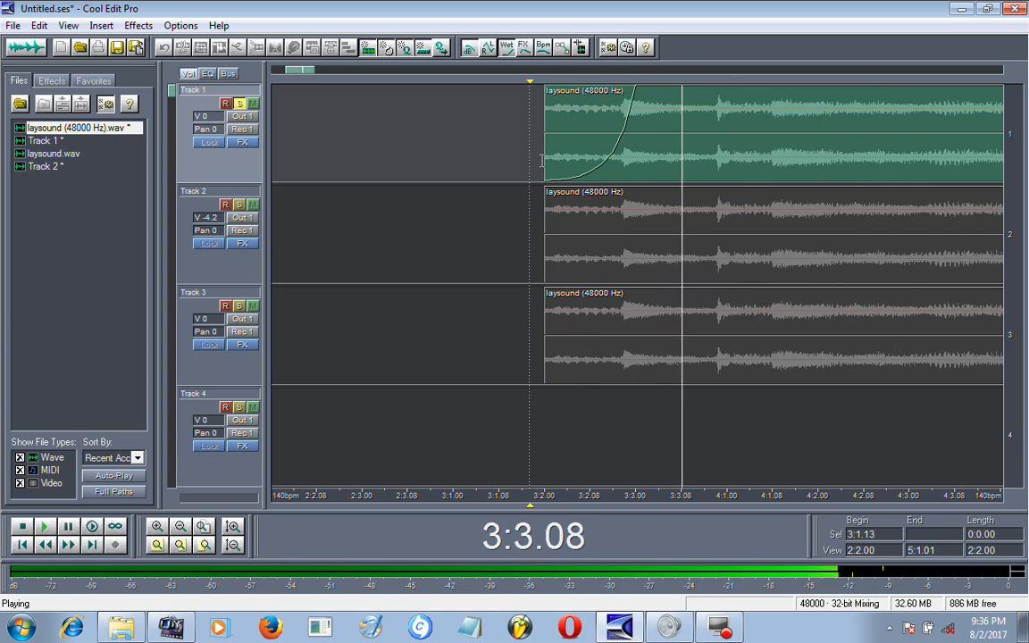
key("space")
key("space")
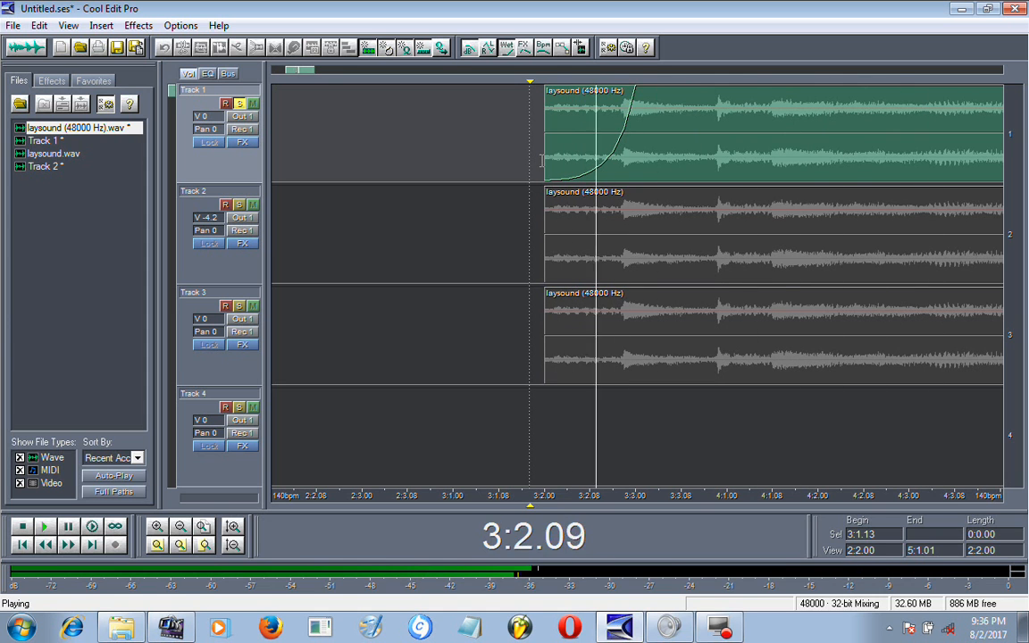
key("space")
key("space")
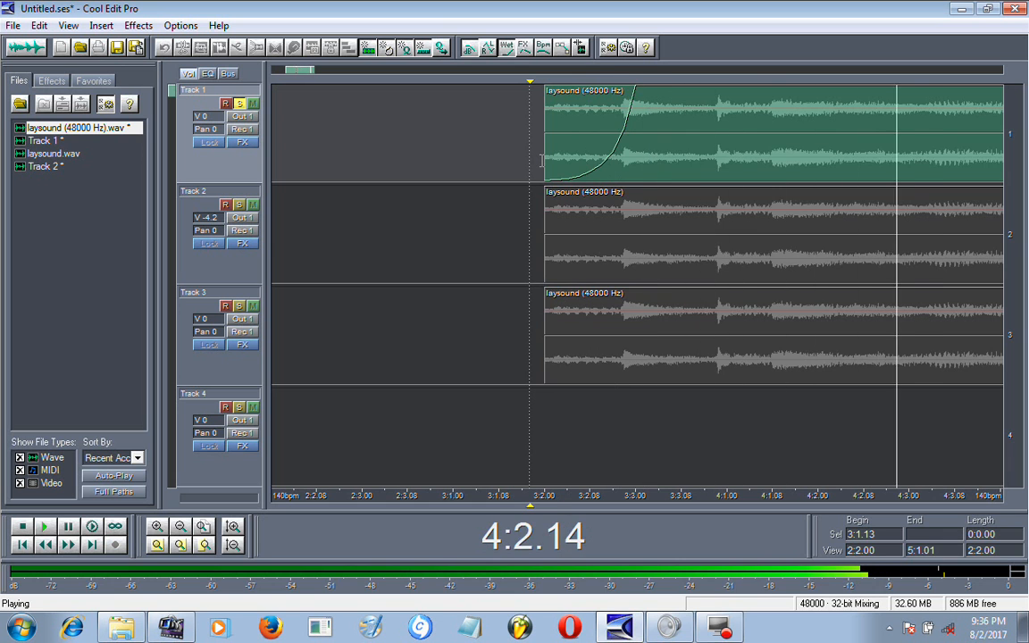
key("space")
key("space")
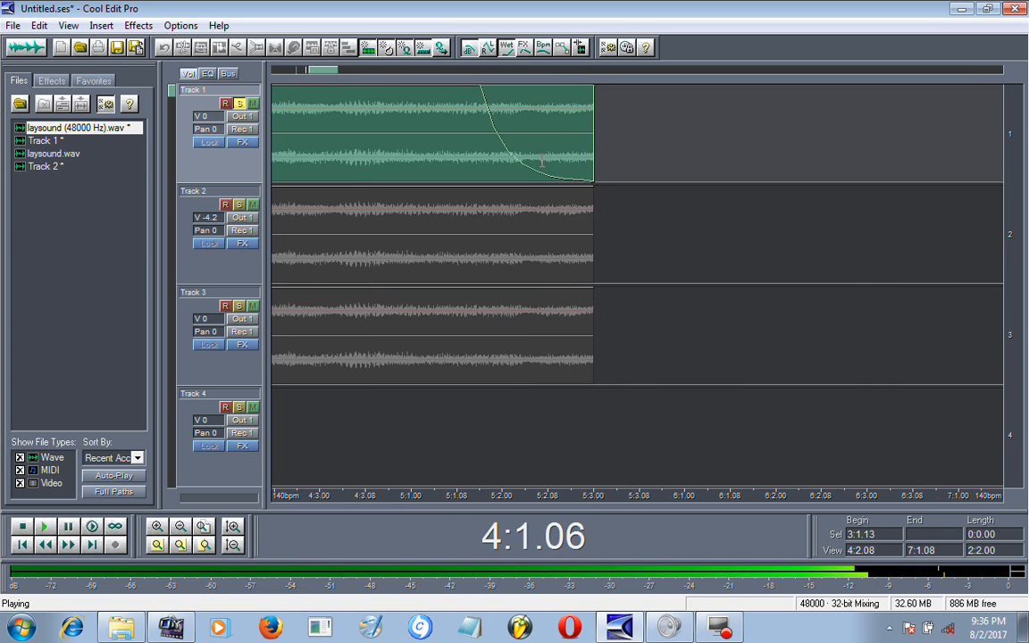
key("space")
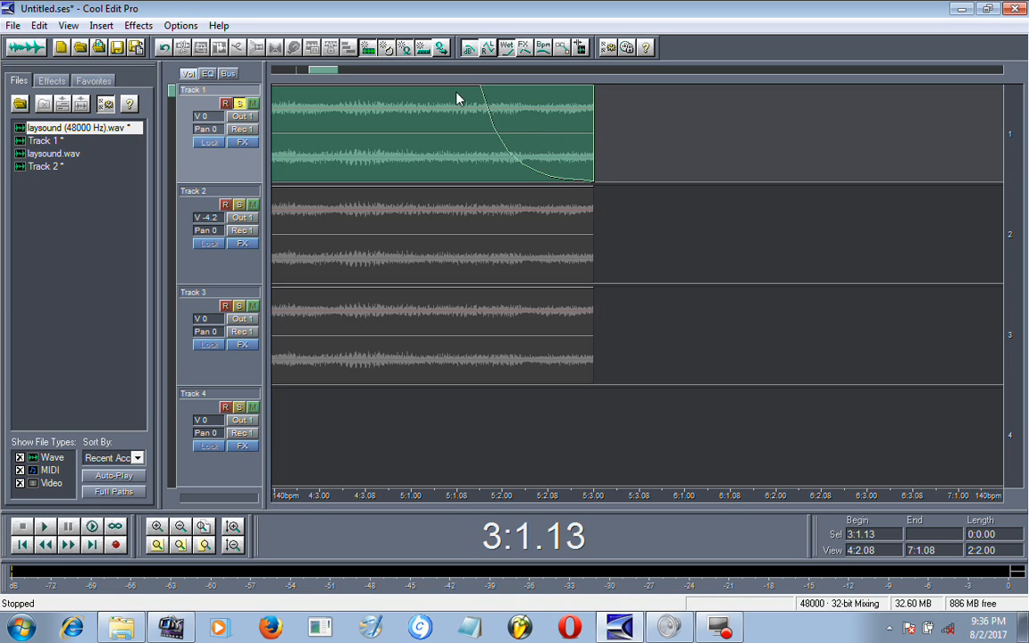
Try moving the Track 1 voice block to just after the laysound block on the same track
left_click_drag(327, 71, 305, 73)
left_click(534, 108)
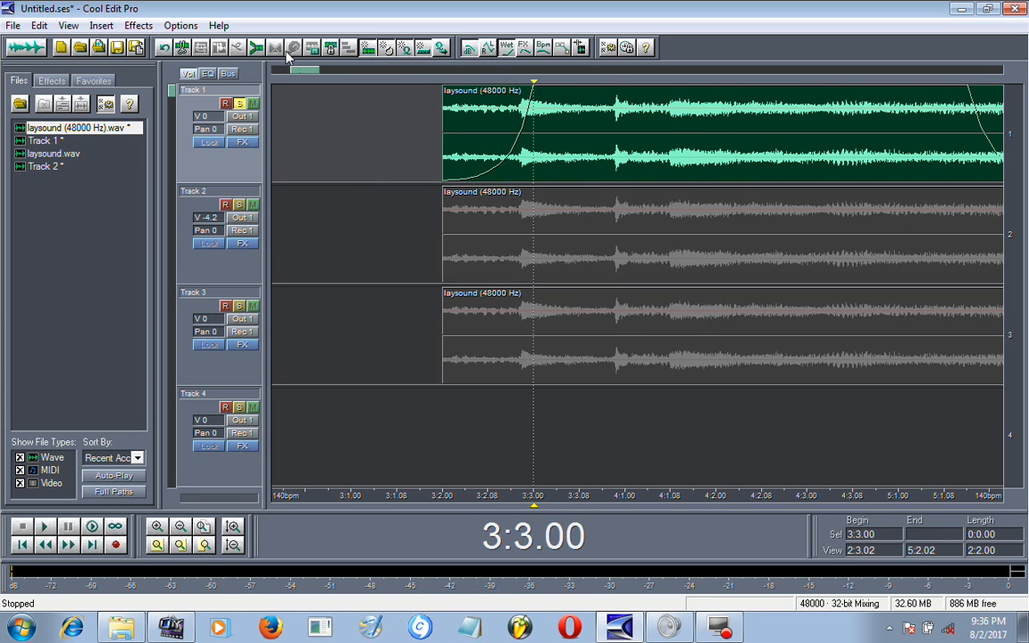
left_click_drag(314, 71, 429, 72)
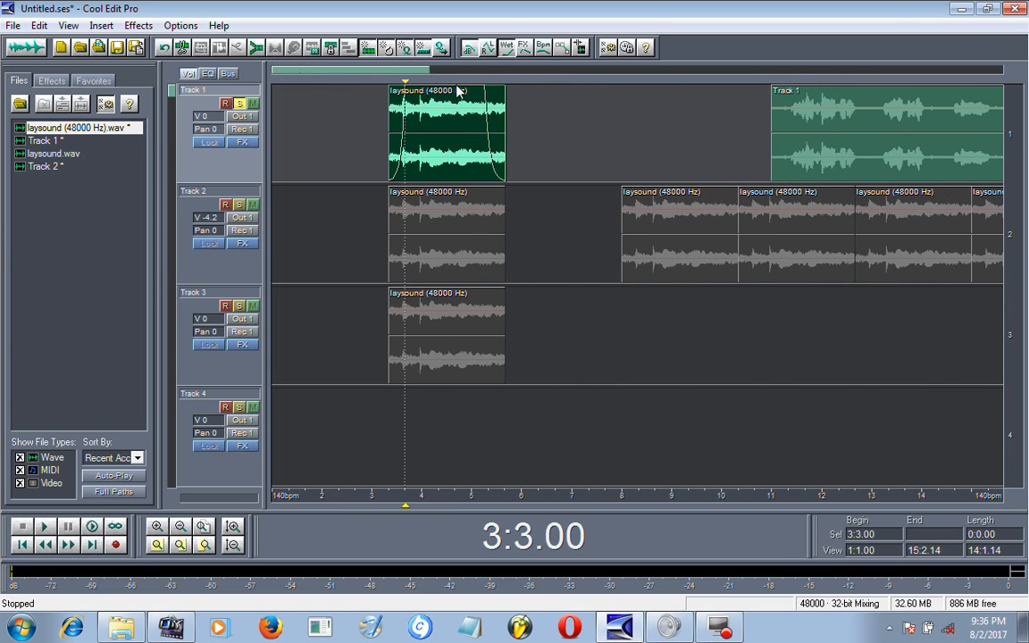
left_click_drag(878, 132, 595, 134)
left_click(755, 108)
right_click(851, 120)
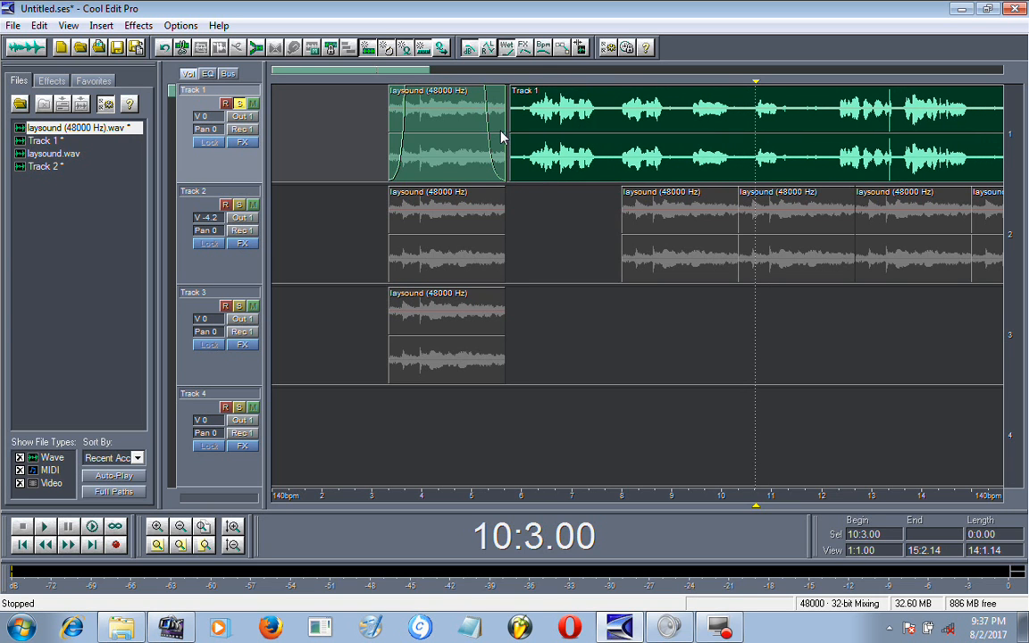
left_click(477, 110)
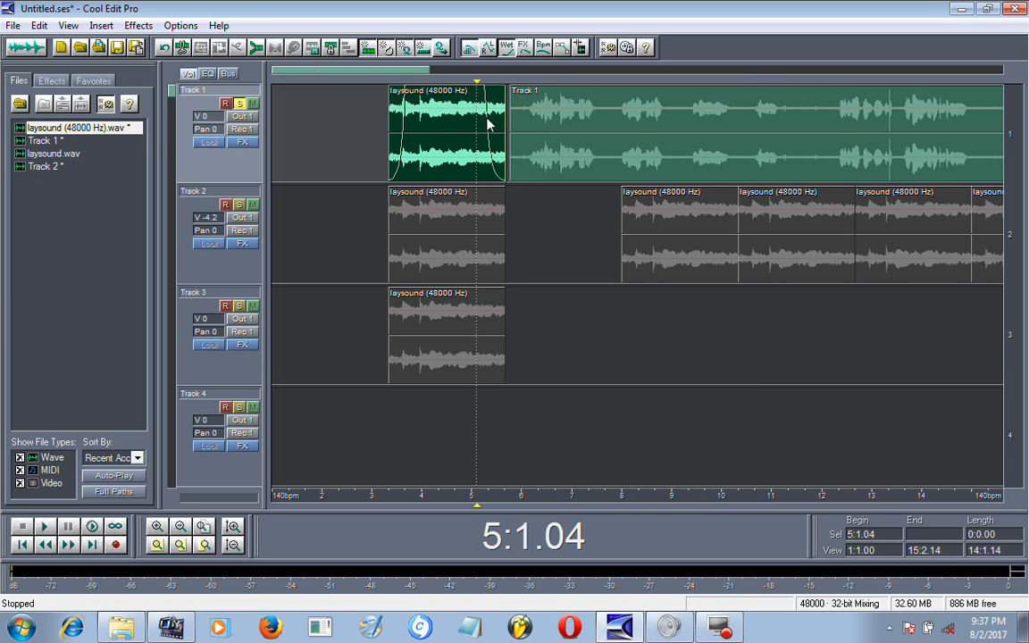
Undo the voice block's move and the crossfades applied to the Track 1 laysound block
key("ctrl+z")
key("ctrl+z")
key("ctrl+z")
key("ctrl+z")
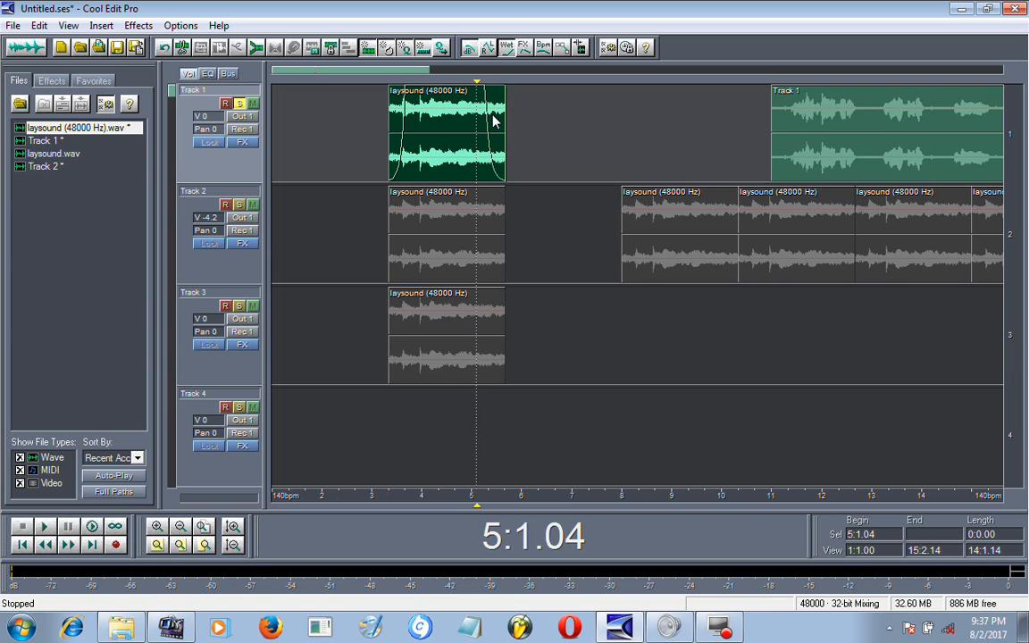
Move the Track 1 voice block beside the laysound block, then adjust the track's block boundaries to the range 3:2.10 to 14:3.00
left_click_drag(865, 131, 412, 132)
left_click_drag(921, 132, 783, 131)
left_click_drag(956, 124, 399, 125)
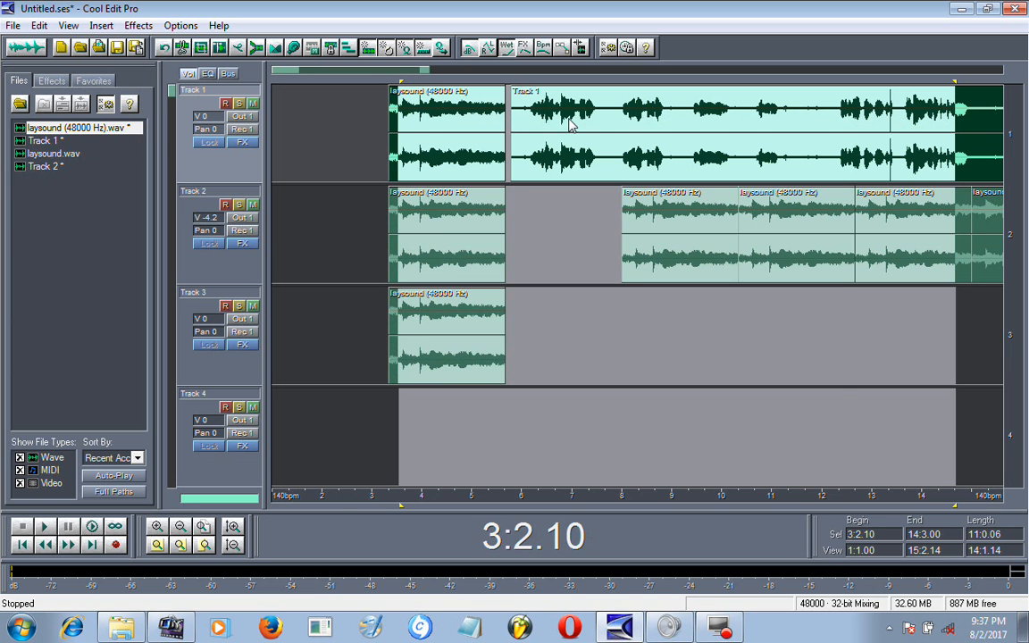
right_click(571, 125)
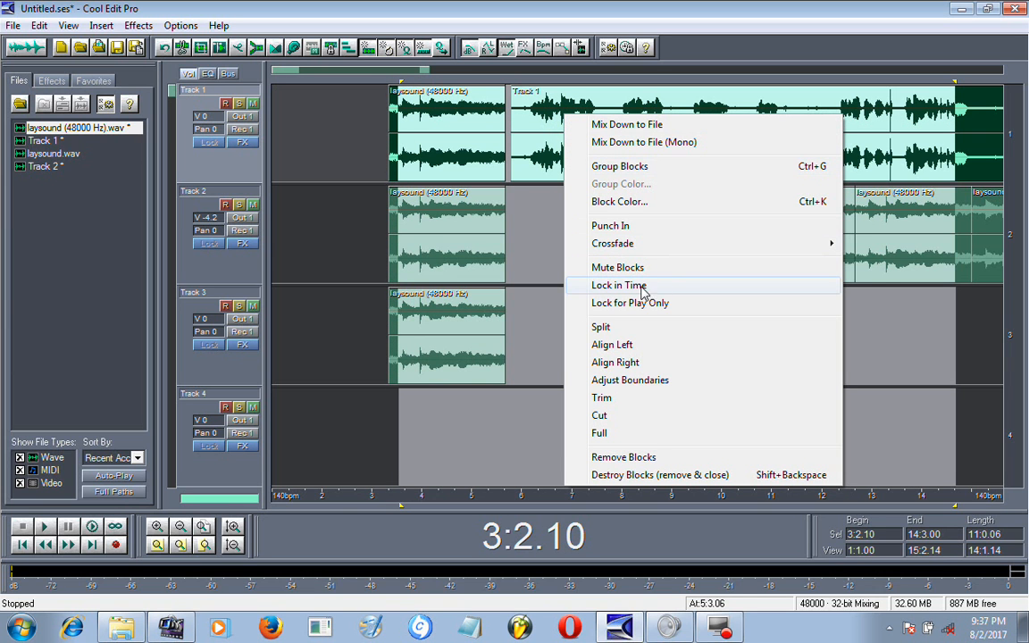
left_click(635, 384)
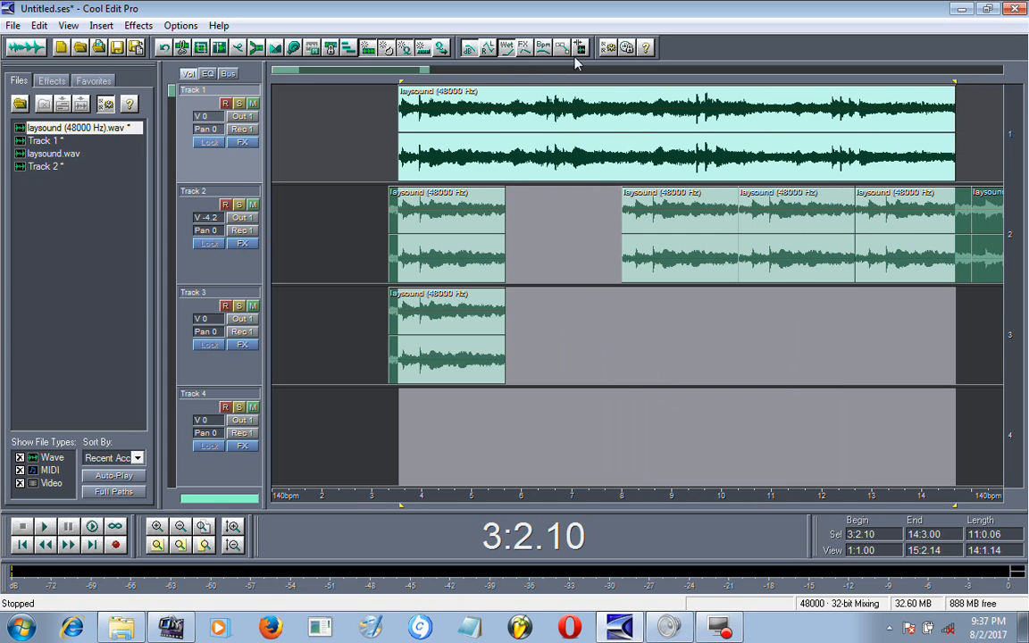
left_click(623, 126)
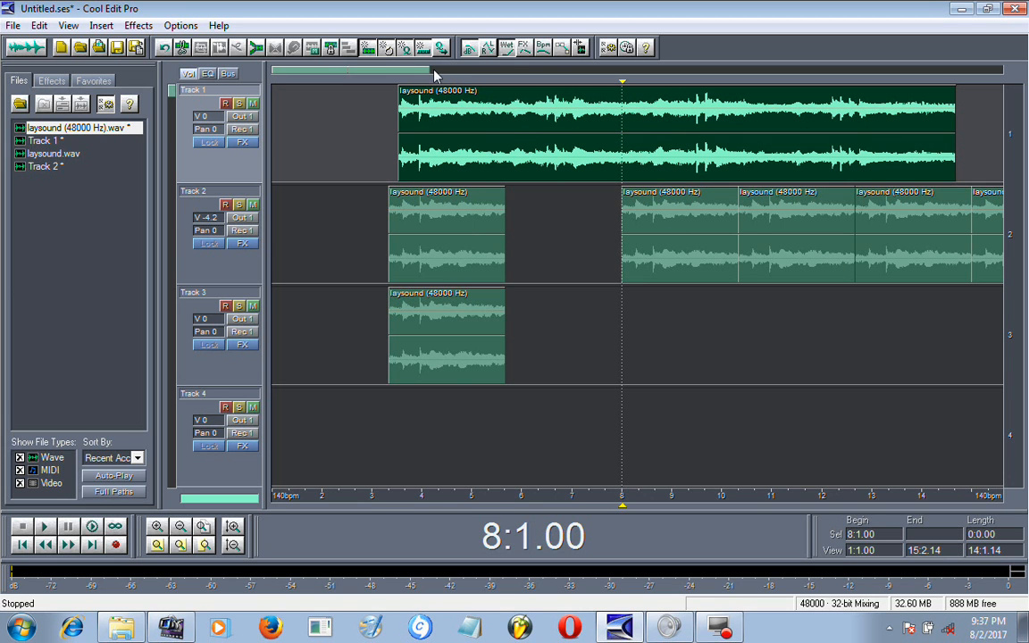
Adjust the boundaries of the row of laysound blocks on Track 2 to the range 8:3.07 to 16:2.00
left_click_drag(430, 69, 523, 71)
left_click_drag(759, 253, 520, 246)
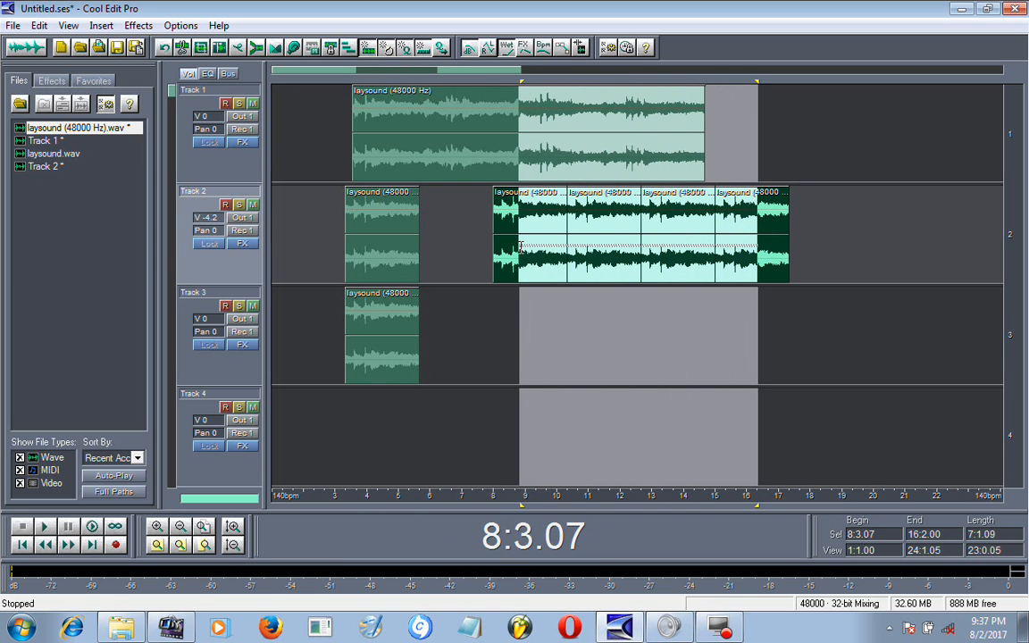
right_click(689, 231)
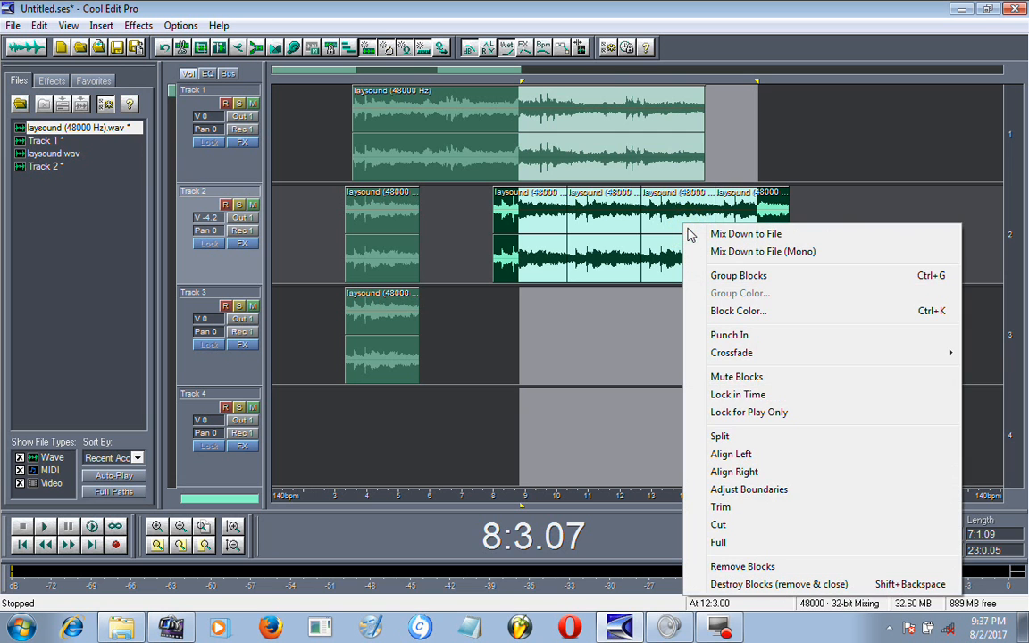
left_click(759, 490)
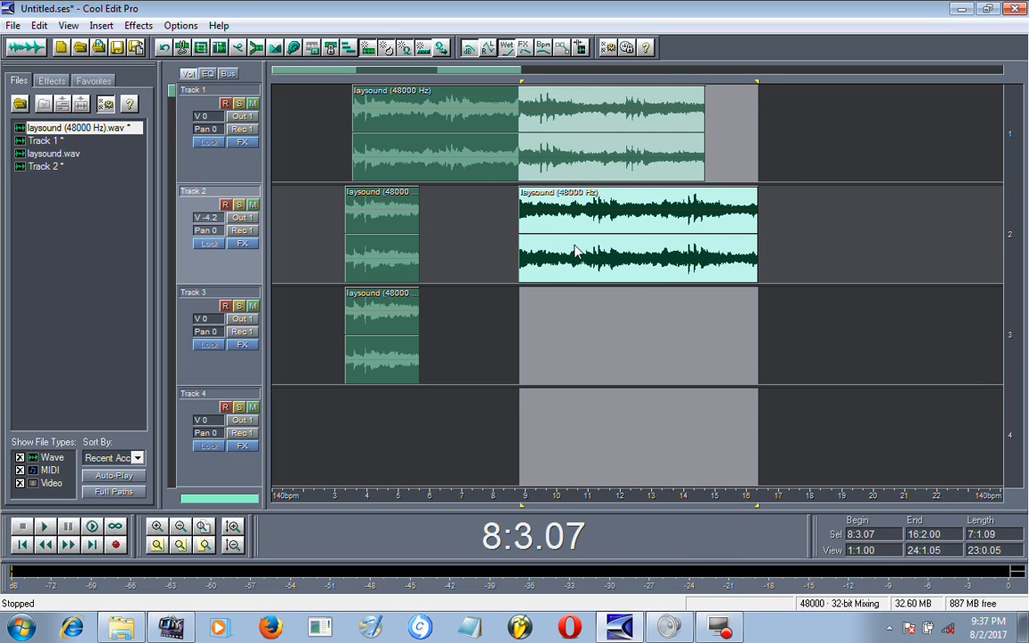
left_click(578, 291)
left_click(557, 291)
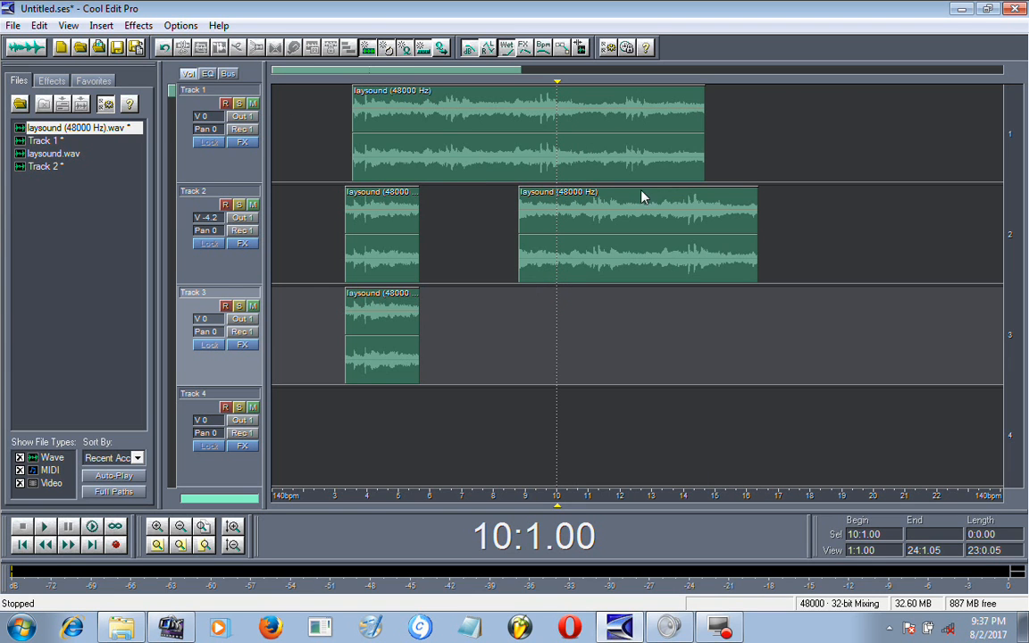
Mix down the range 10:2.00 to 12:1.00 of the long Track 2 laysound block to a file, and return to the multitrack session
left_click_drag(613, 227, 672, 227)
left_click_drag(568, 226, 620, 224)
right_click(568, 180)
left_click(588, 202)
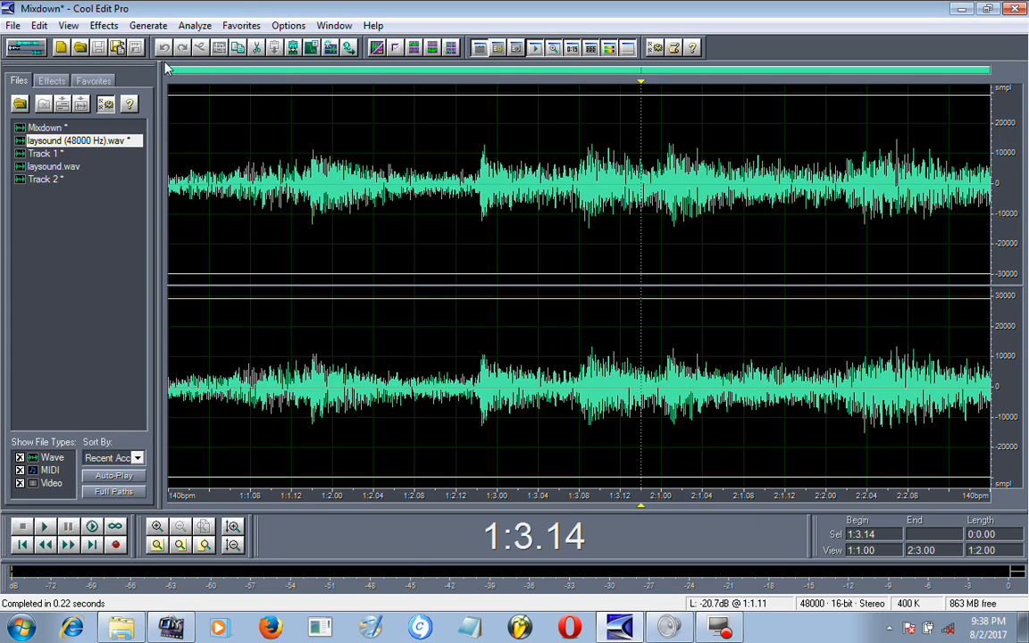
left_click(26, 47)
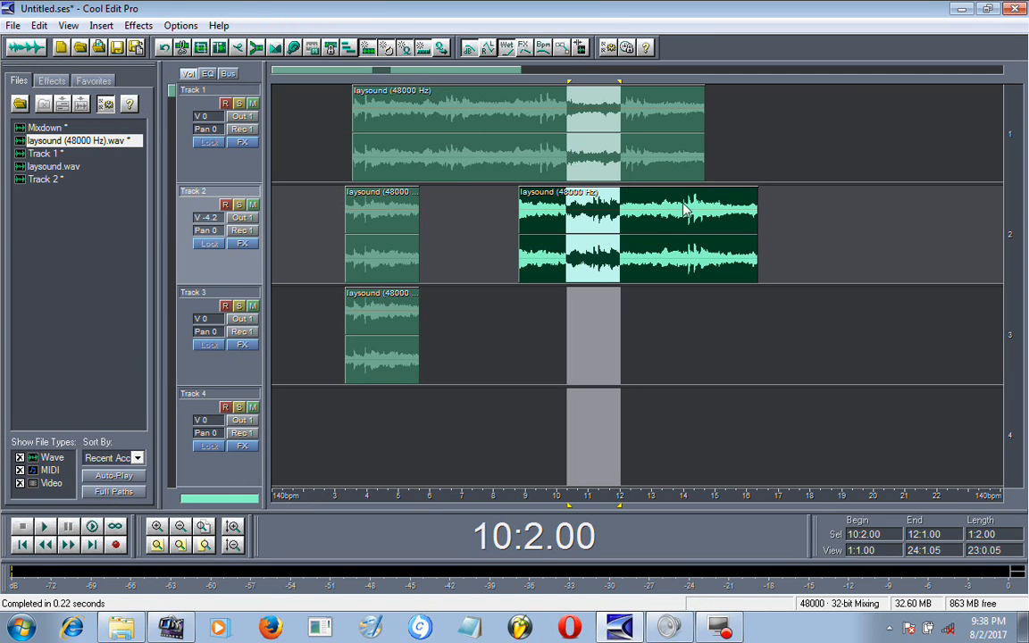
left_click(599, 103)
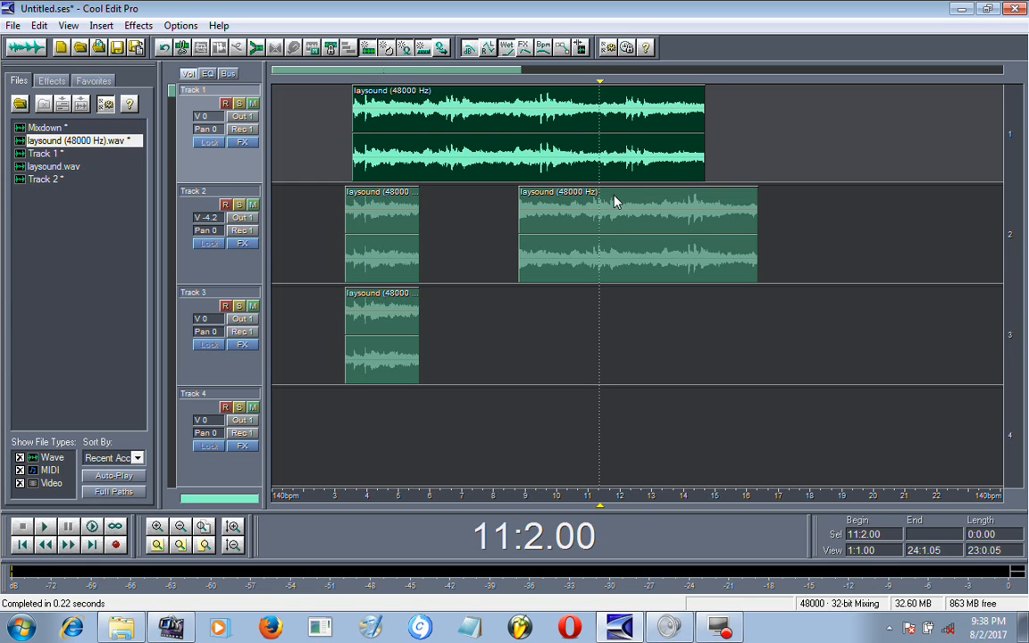
left_click(641, 218)
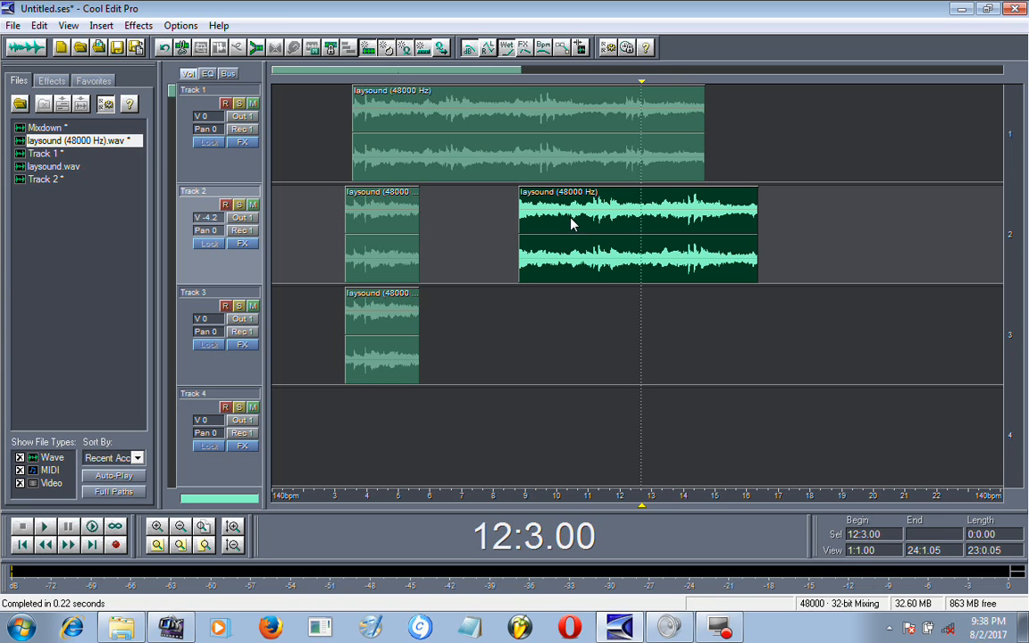
left_click(569, 156)
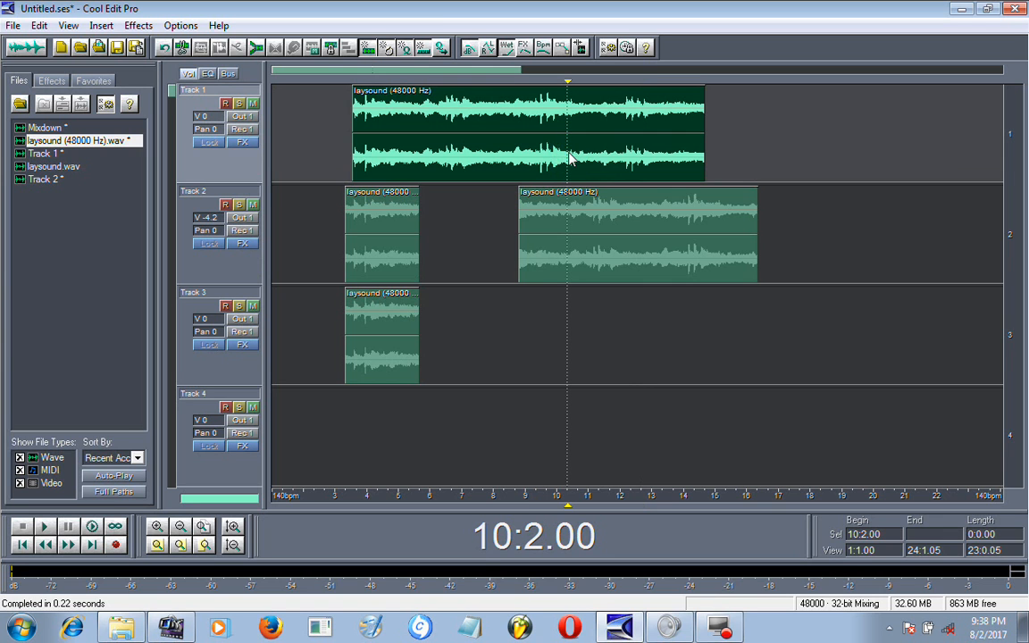
left_click(635, 294)
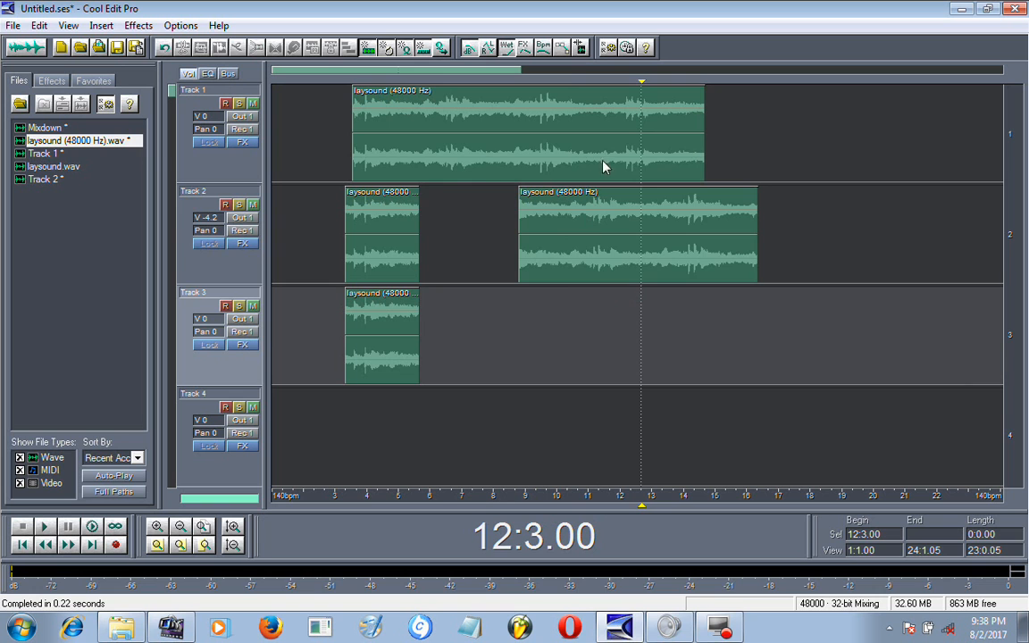
left_click(588, 218)
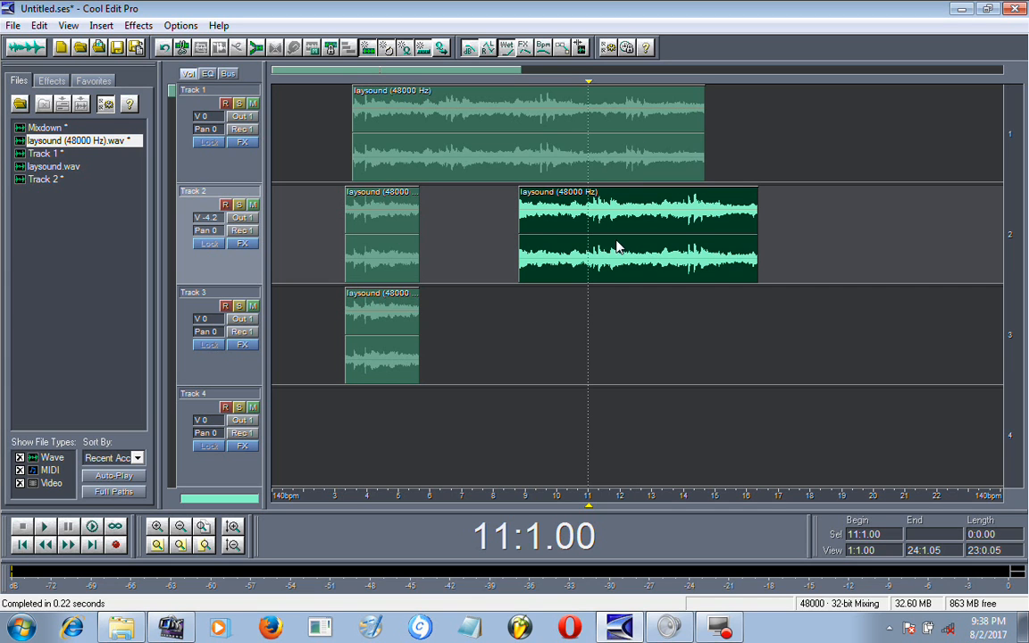
Line up the short laysound blocks from Track 2 and Track 3 in front of the long laysound block on Track 2
left_click(381, 222)
left_click_drag(383, 222, 452, 225)
left_click_drag(378, 315, 361, 214)
left_click_drag(447, 237, 482, 245)
left_click_drag(388, 246, 421, 244)
Adjust the boundaries of the Track 2 laysound blocks to the range 4:1.00 to 12:1.00
left_click_drag(616, 230, 367, 234)
right_click(402, 230)
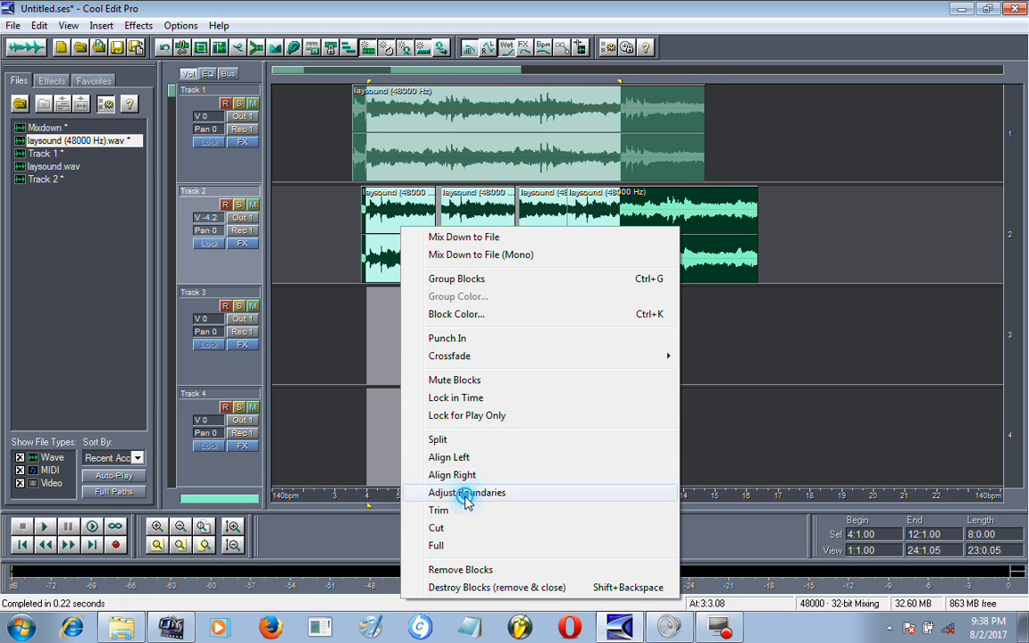
left_click(466, 499)
Shift the remaining laysound blocks at the end of Track 2 and adjust the track's block boundaries to the range 4:1.08 to 16:2.00
left_click(691, 237)
left_click_drag(691, 237, 674, 248)
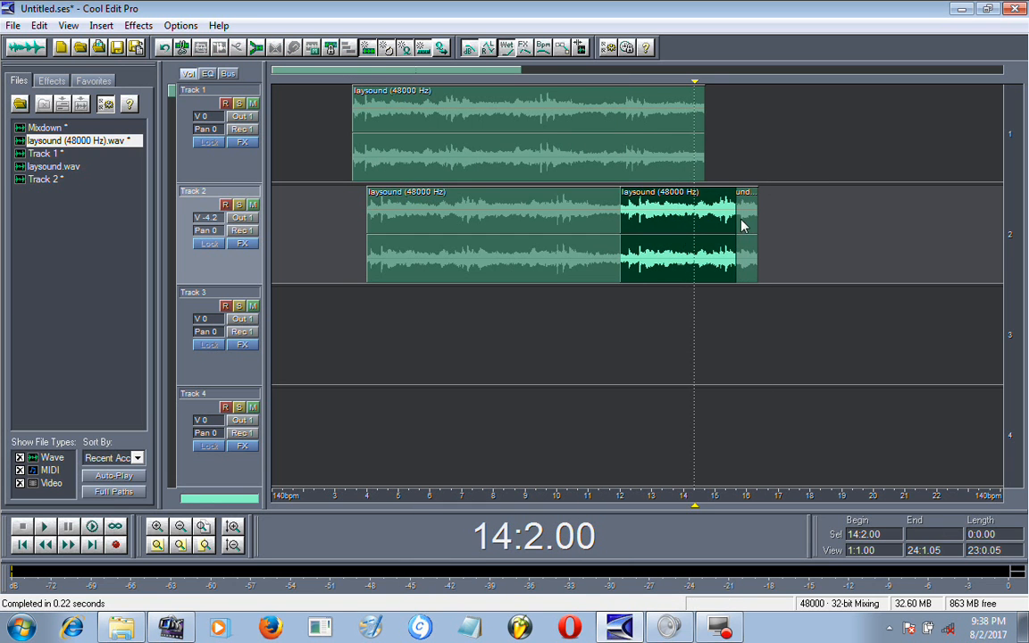
left_click_drag(750, 239, 403, 248)
right_click(453, 259)
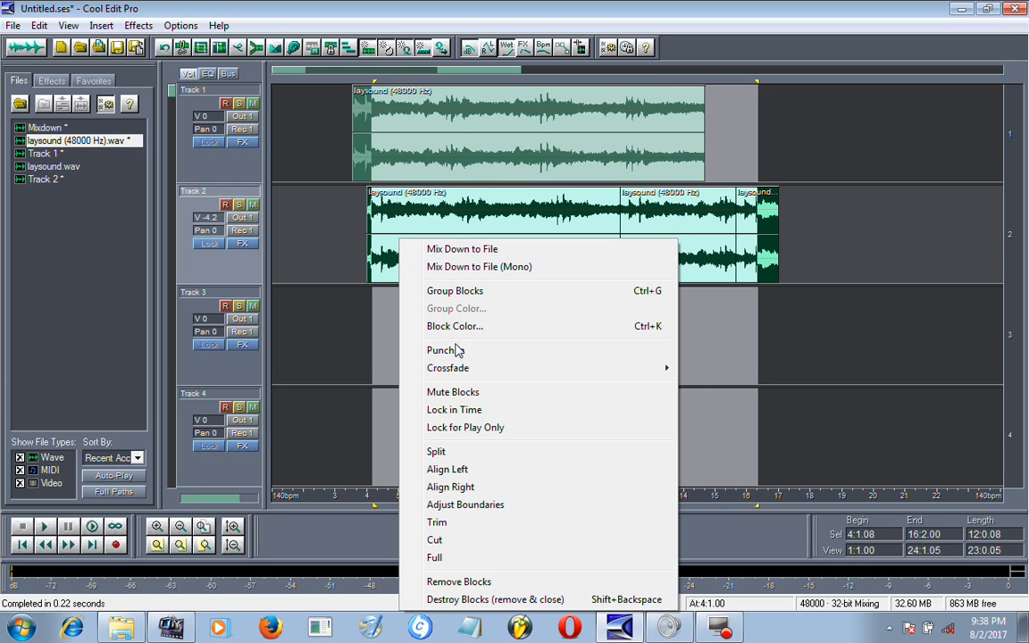
left_click(465, 506)
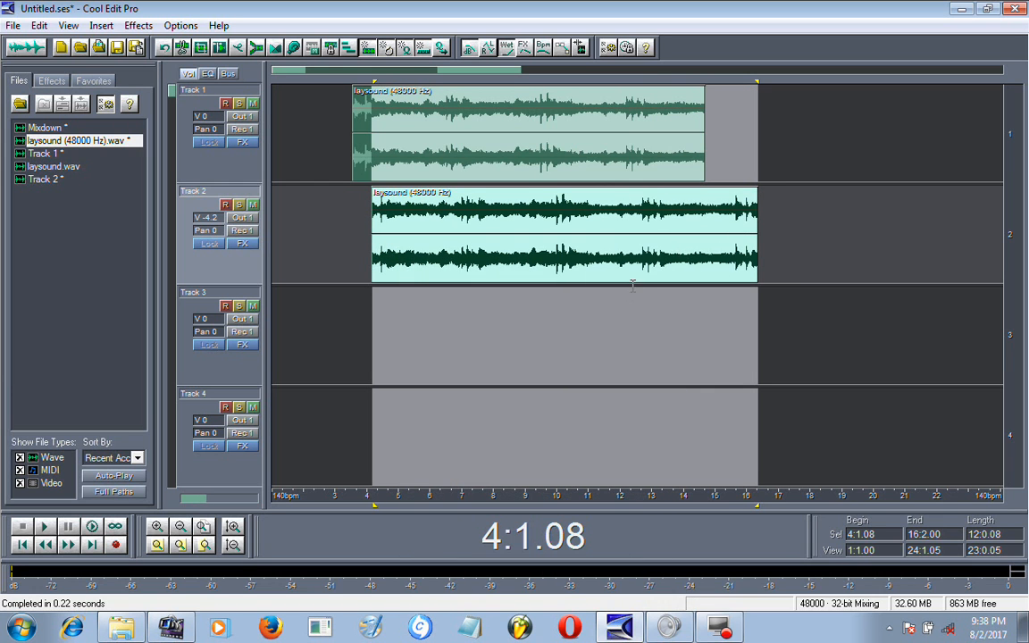
Move the adjusted laysound block from Track 2 down to Track 3 and spread out the overlapping laysound blocks left on Track 2
left_click(852, 215)
left_click(515, 294)
left_click_drag(571, 247, 510, 339)
left_click_drag(613, 240, 822, 233)
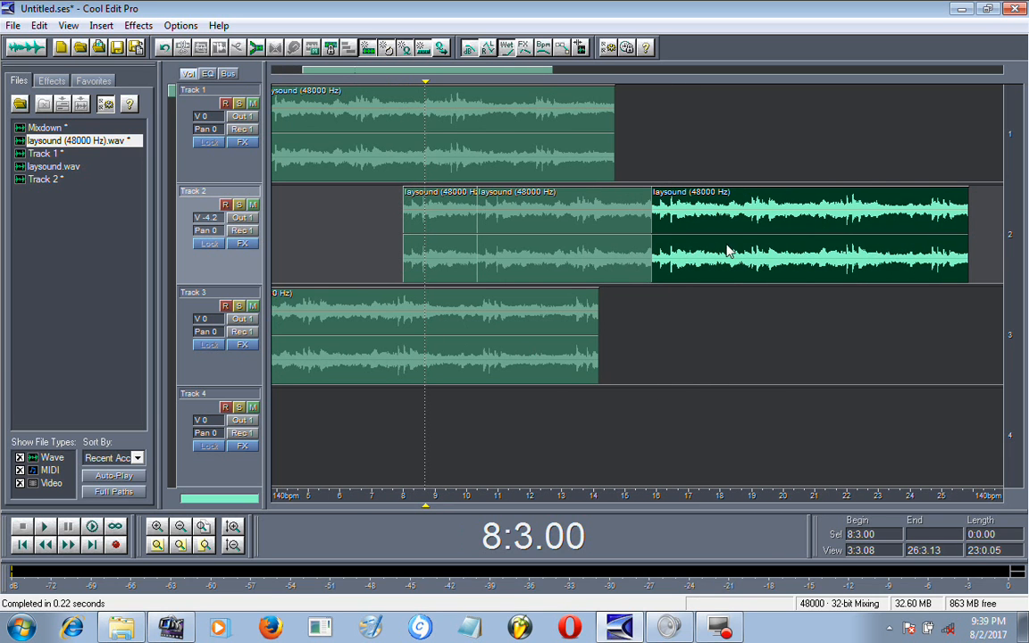
left_click_drag(551, 235, 673, 234)
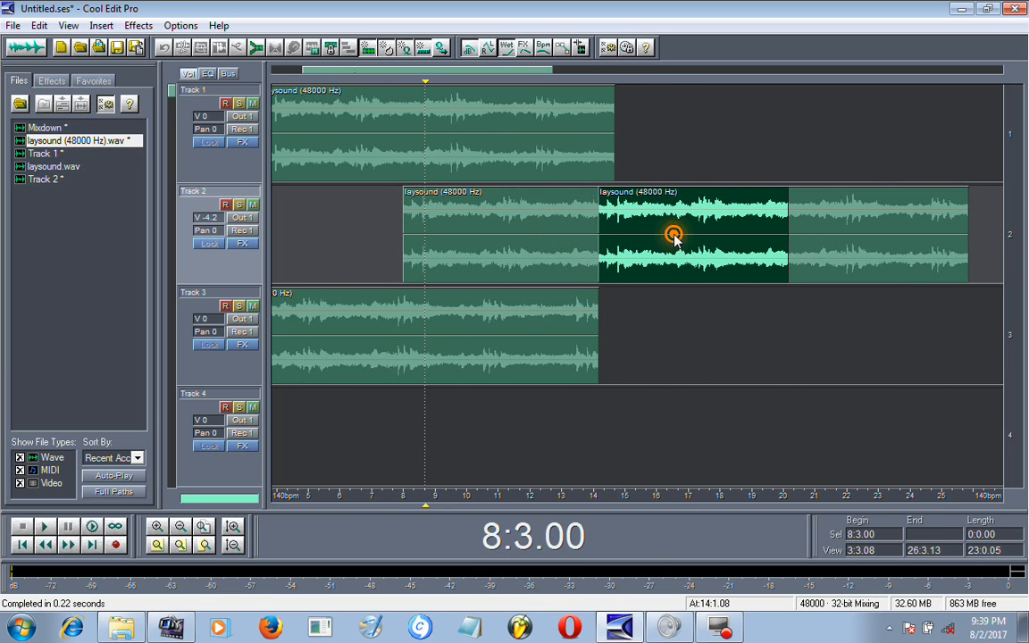
Delete the leftover laysound blocks from Track 2 and move the Track 3 laysound block to the start of Track 2
right_click(670, 235)
left_click(613, 235)
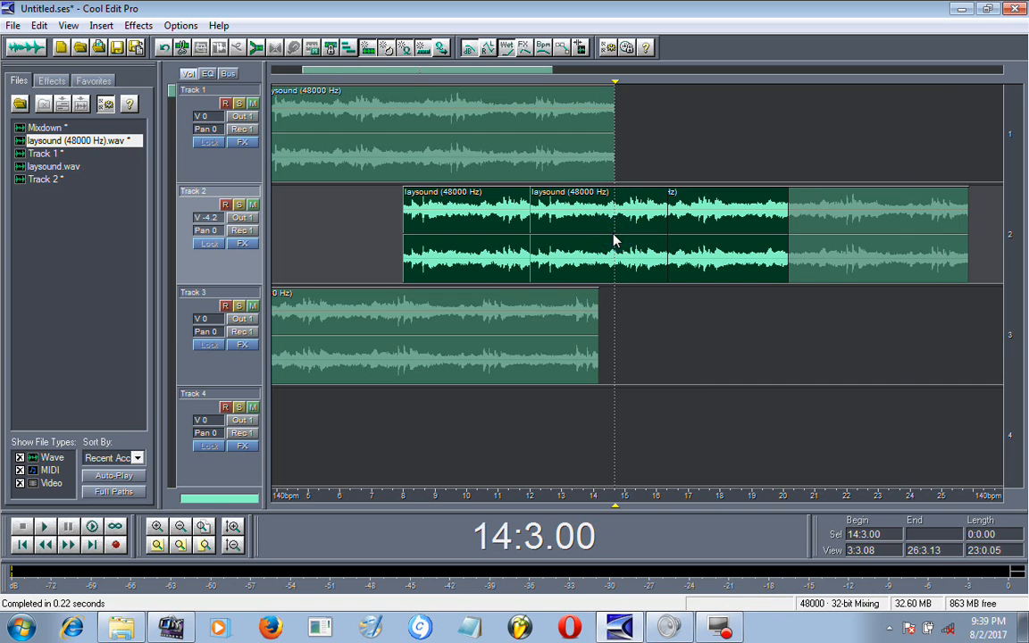
key("Delete")
left_click(677, 232)
left_click(650, 235)
key("Delete")
left_click_drag(452, 329, 406, 265)
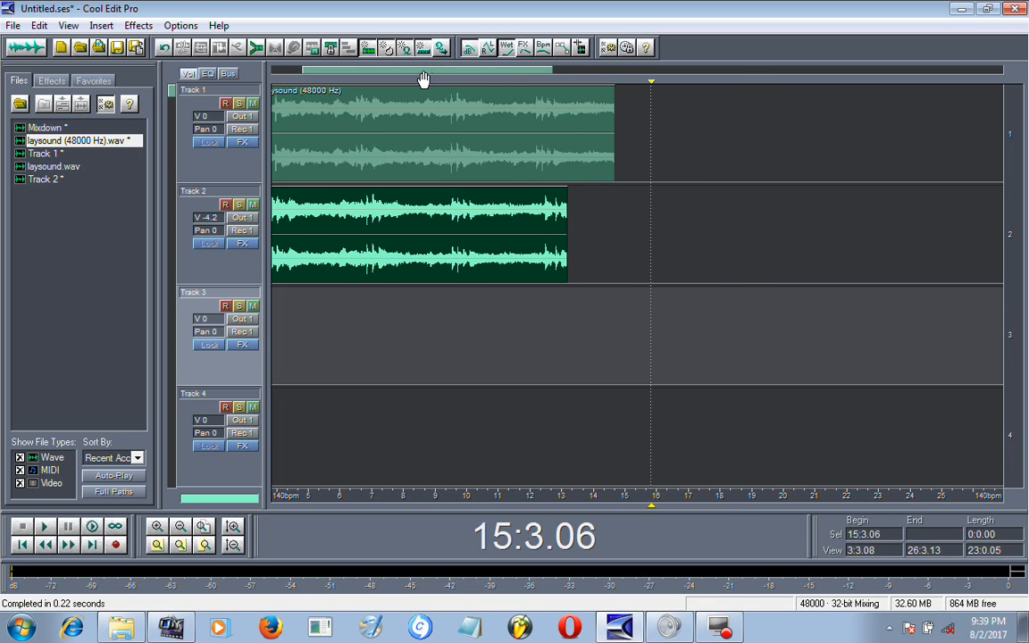
On Track 1, move the laysound block to about bar 17 and the voice block to the start at 1:1.00
left_click_drag(422, 71, 367, 78)
left_click_drag(486, 132, 854, 114)
left_click(560, 126)
left_click_drag(561, 125, 389, 159)
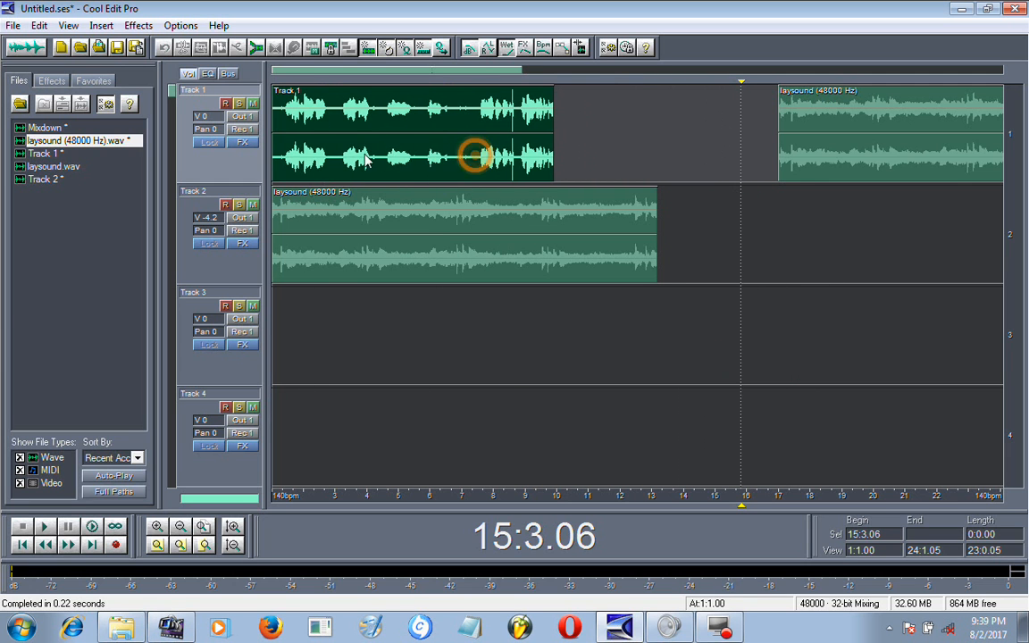
Open the Track 1 voice block in the waveform editor to view it, and return to the multitrack session
left_click_drag(668, 80, 278, 100)
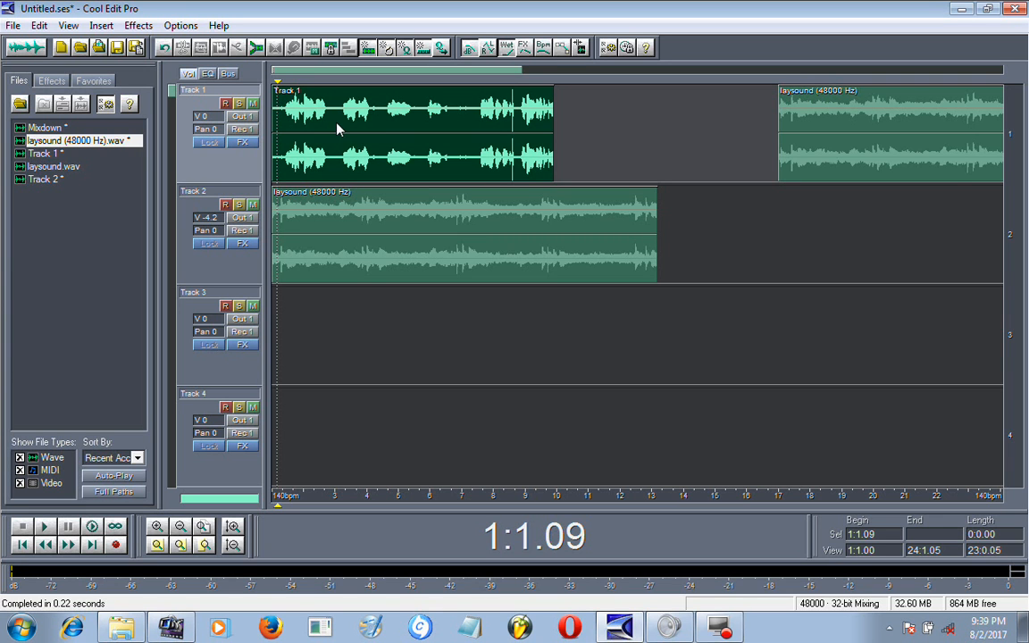
double_click(367, 106)
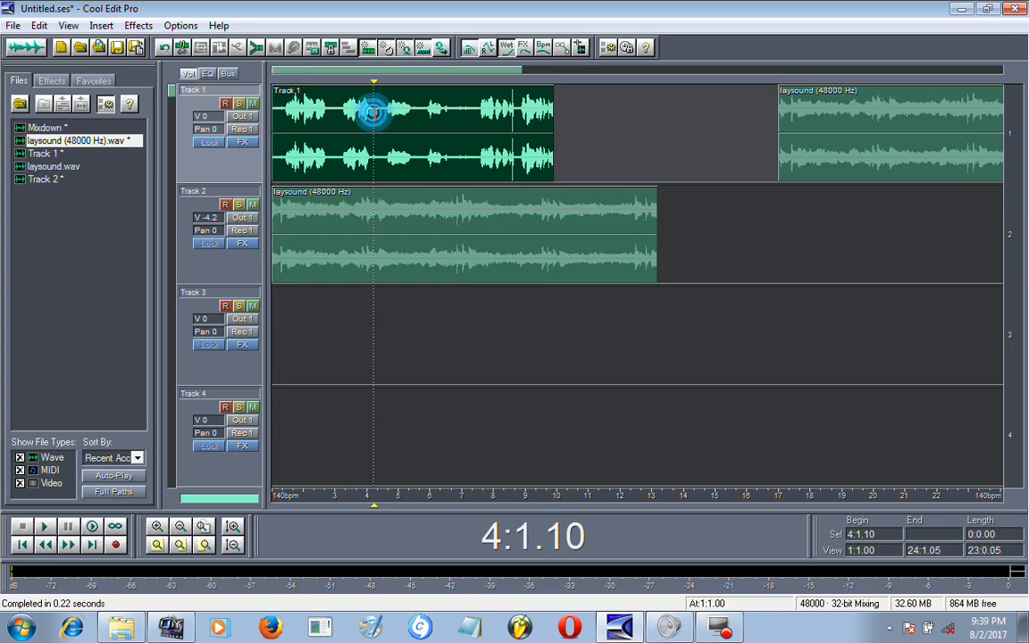
left_click_drag(640, 69, 998, 71)
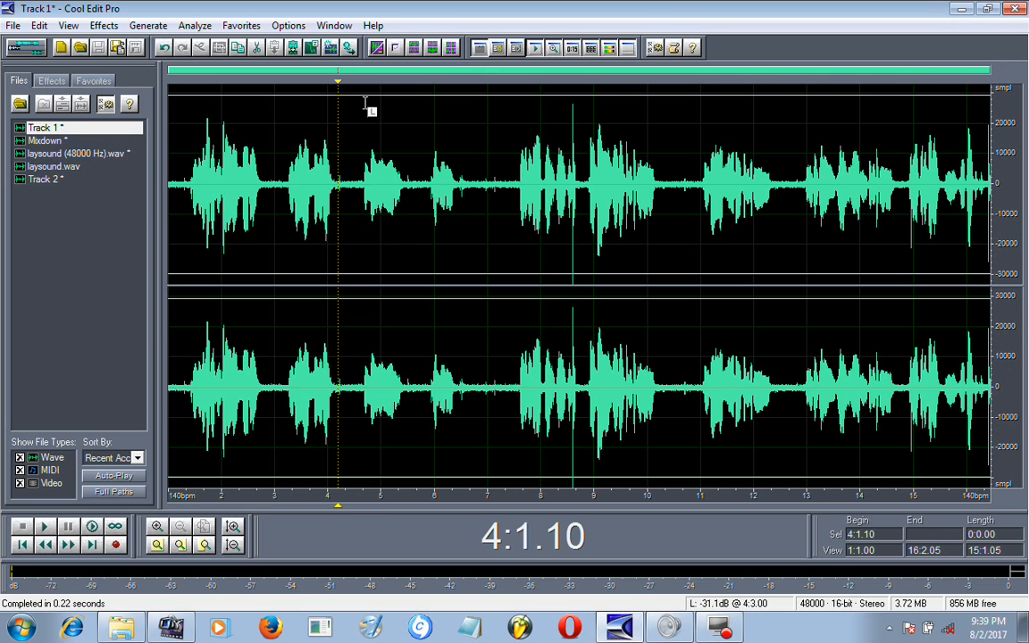
left_click(25, 47)
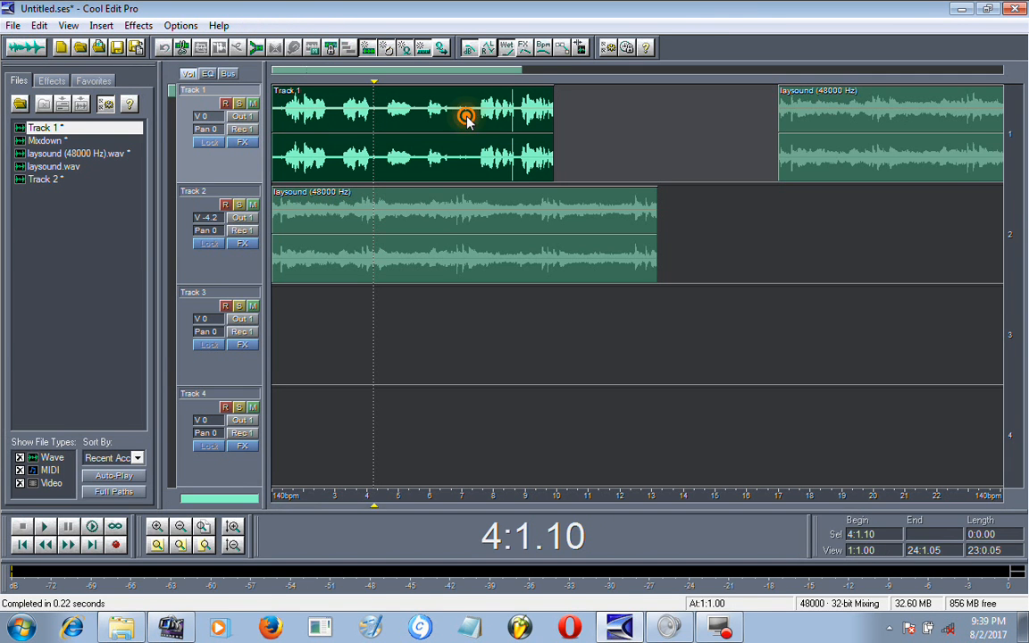
left_click(430, 122)
right_click(447, 107)
left_click(419, 125)
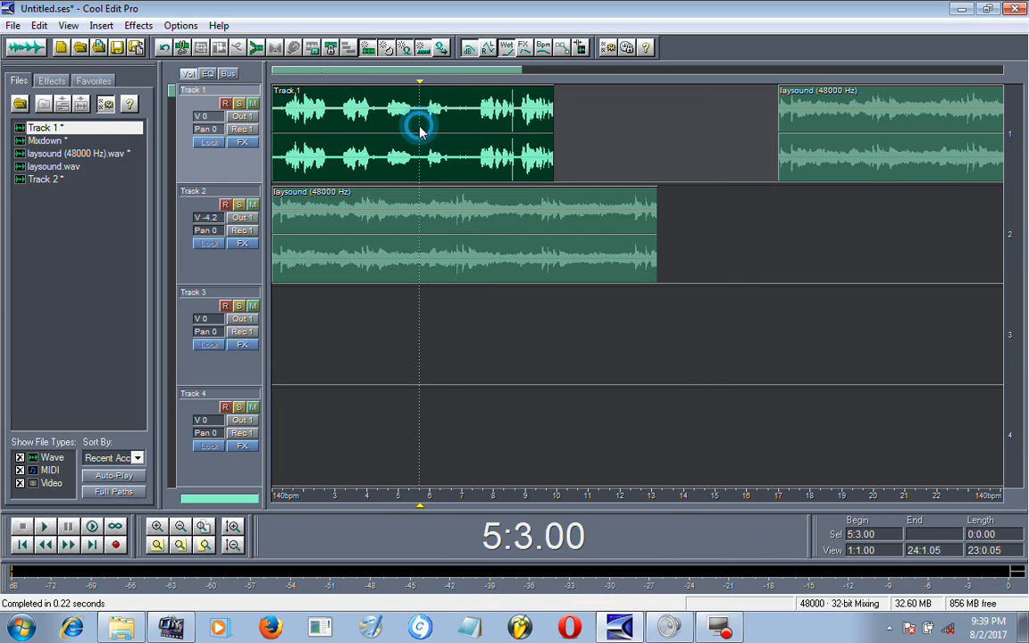
left_click_drag(447, 122, 283, 129)
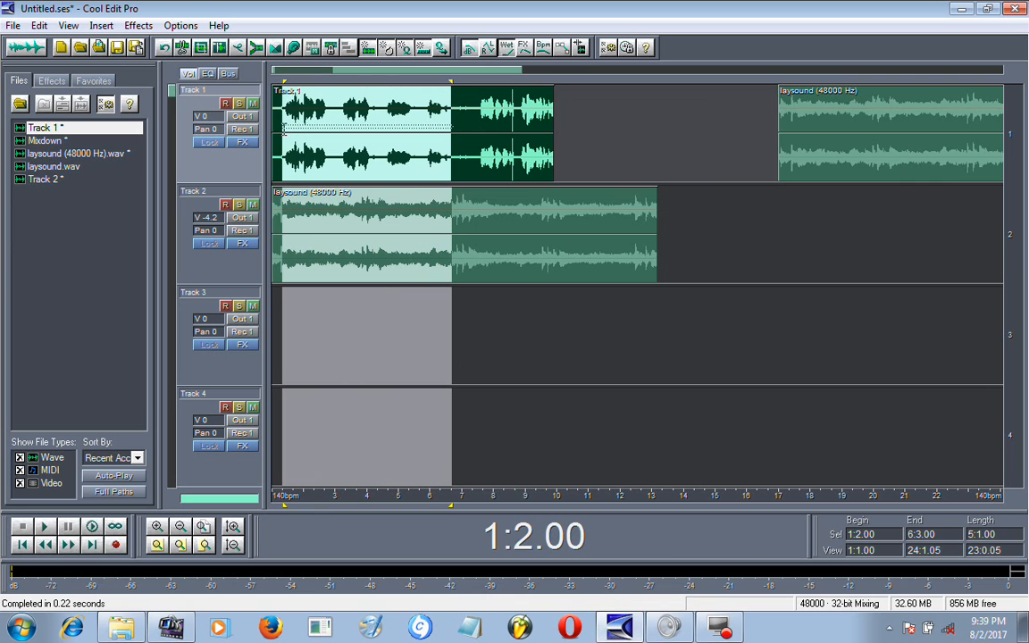
right_click(341, 105)
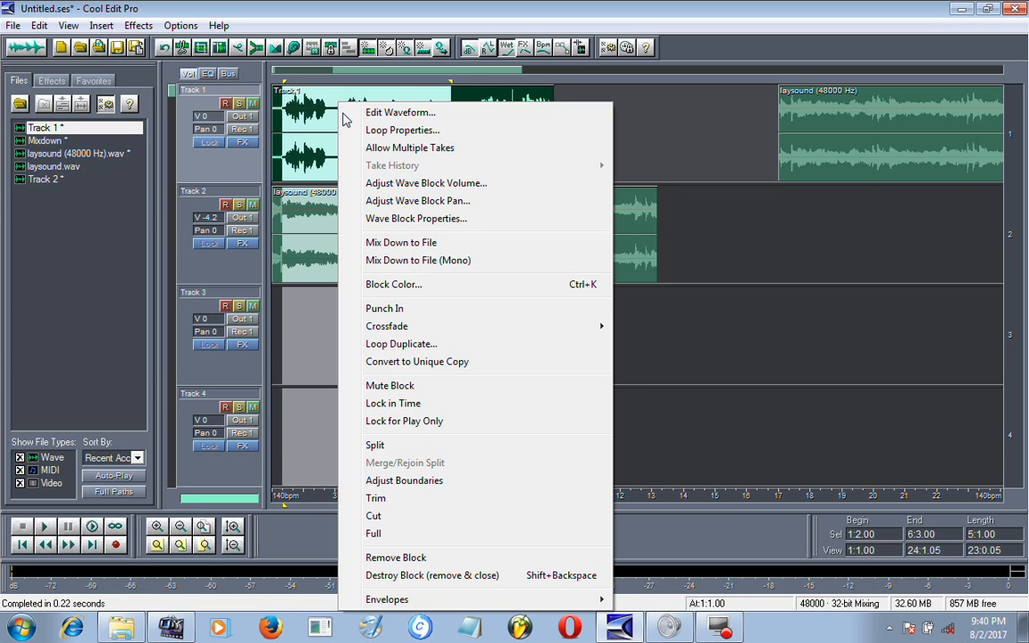
left_click(314, 111)
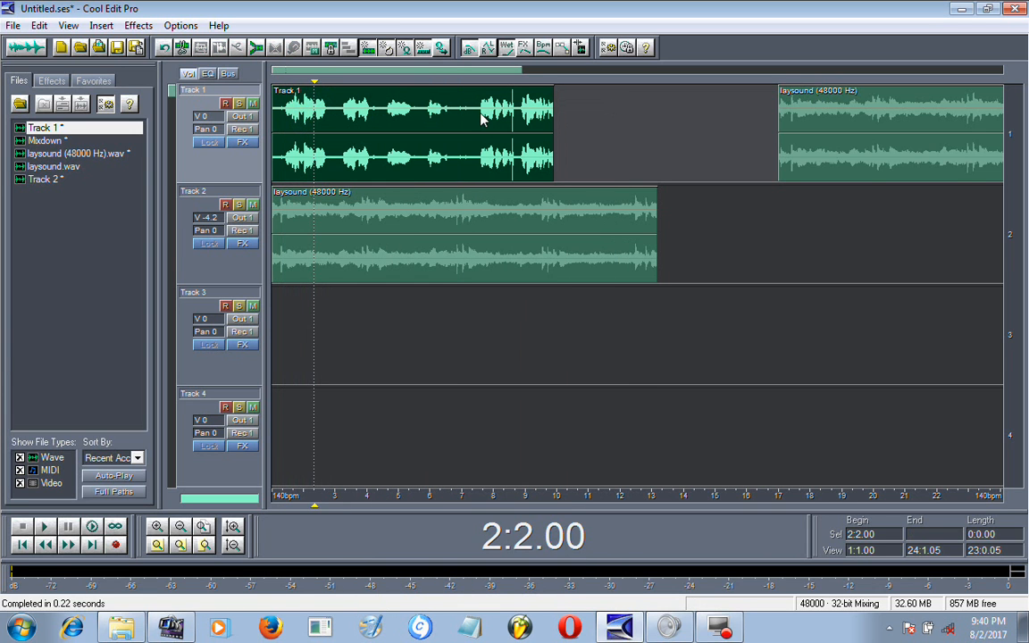
Play the session briefly from 1:2.00 to find where the first voice phrase ends
left_click(284, 109)
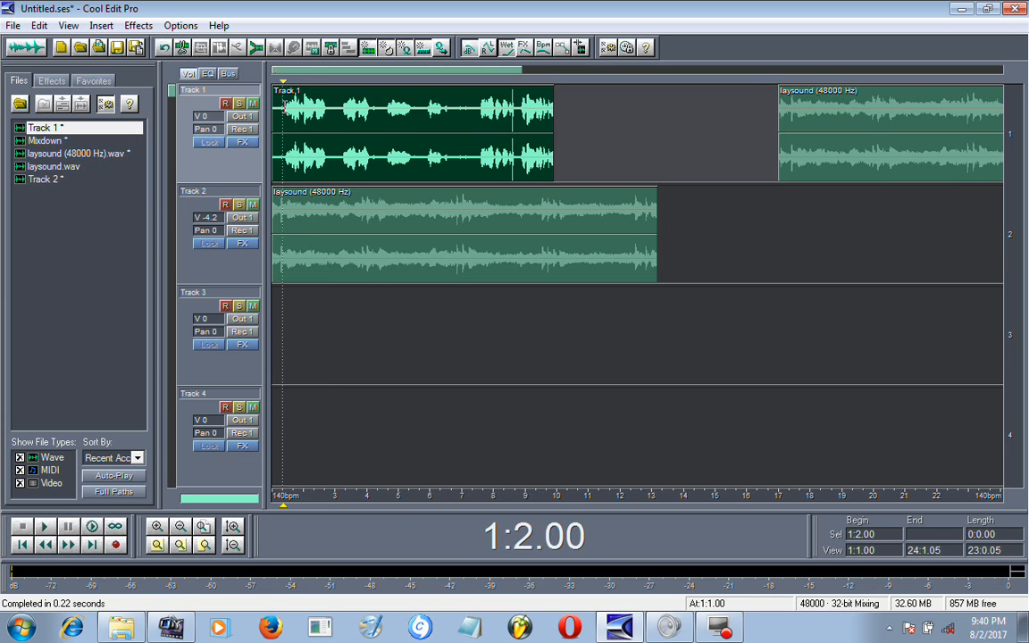
key("space")
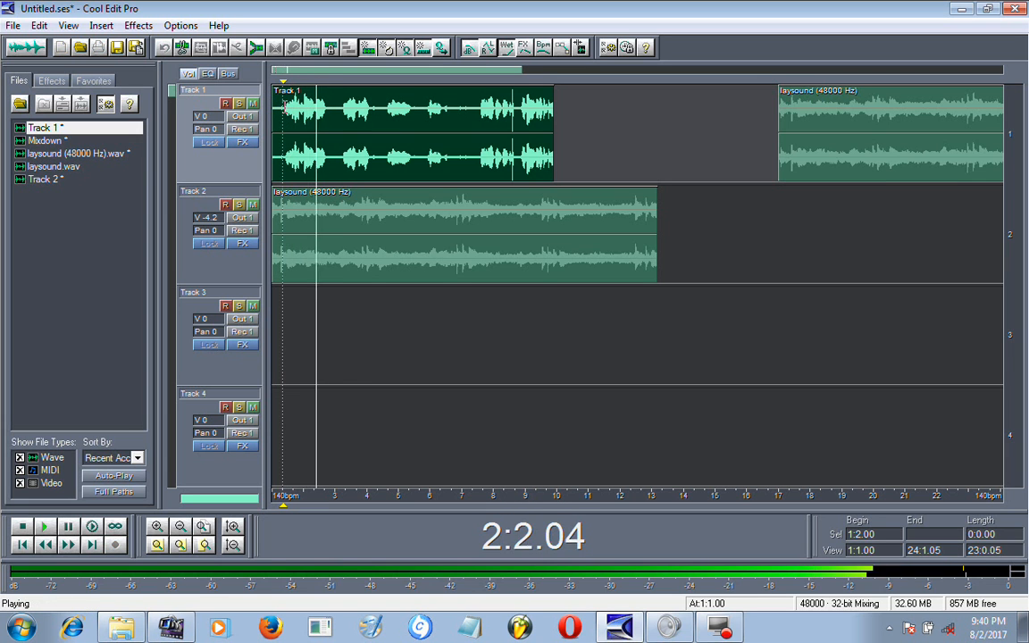
key("space")
Trim the Track 1 voice block to its first phrase, from 1:2.00 to 2:3.06
left_click_drag(327, 108, 282, 109)
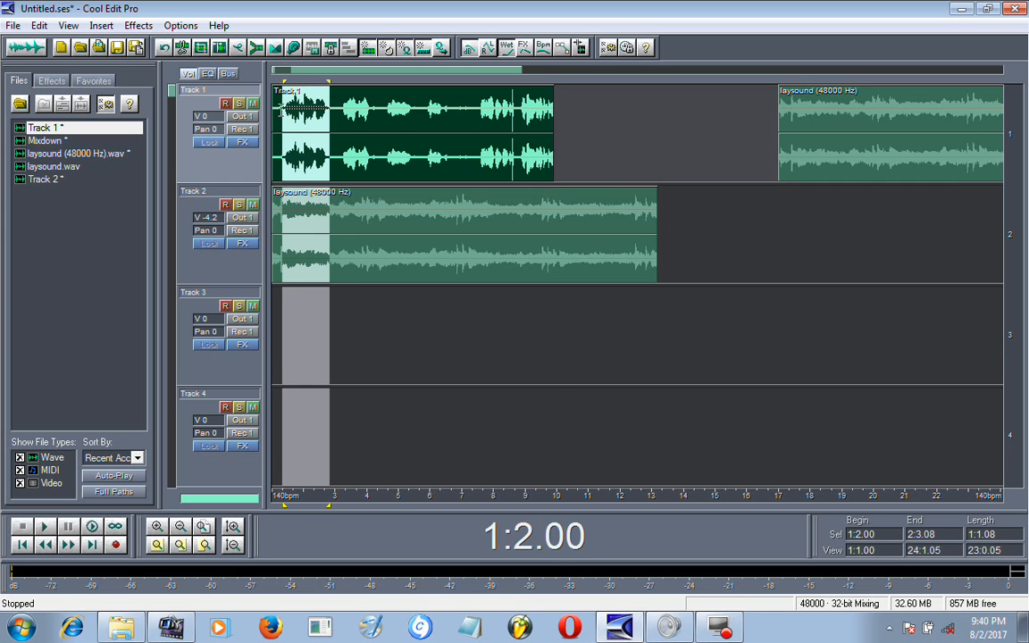
right_click(285, 103)
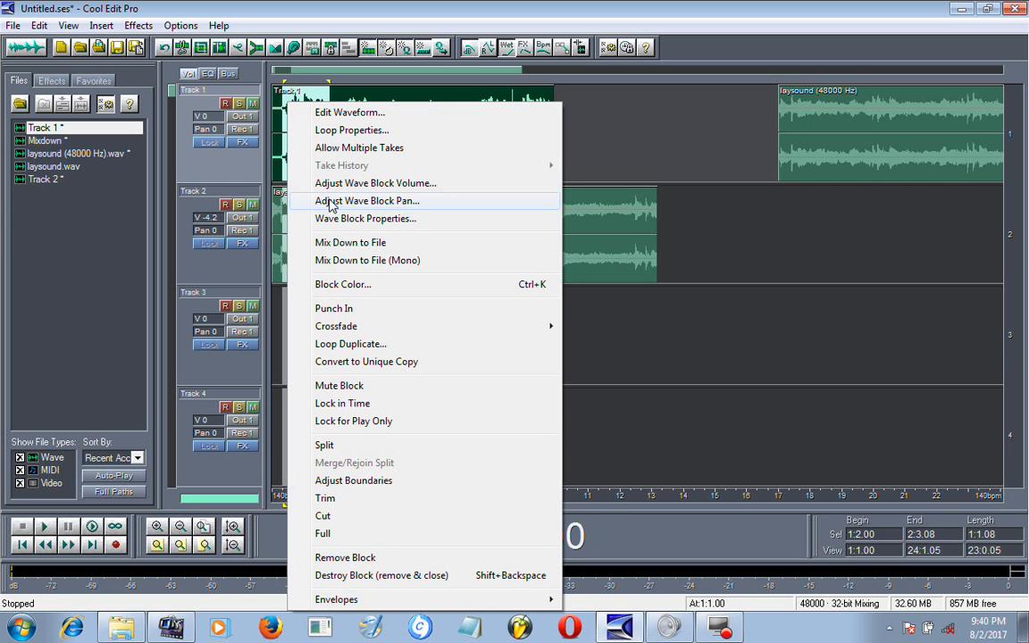
left_click(312, 85)
left_click_drag(329, 125, 283, 144)
left_click_drag(520, 72, 317, 94)
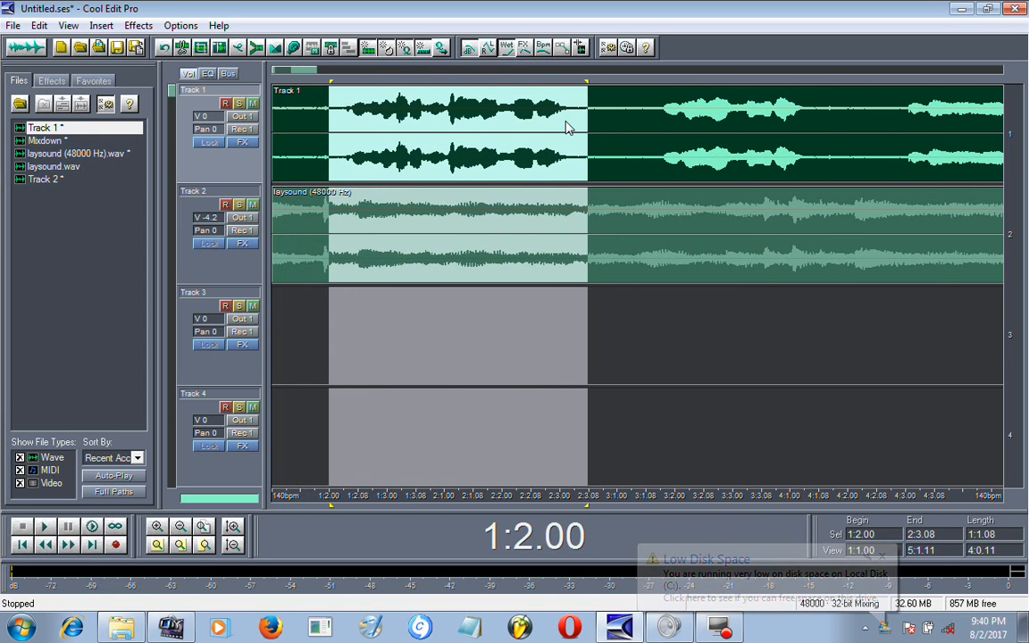
left_click_drag(581, 123, 330, 141)
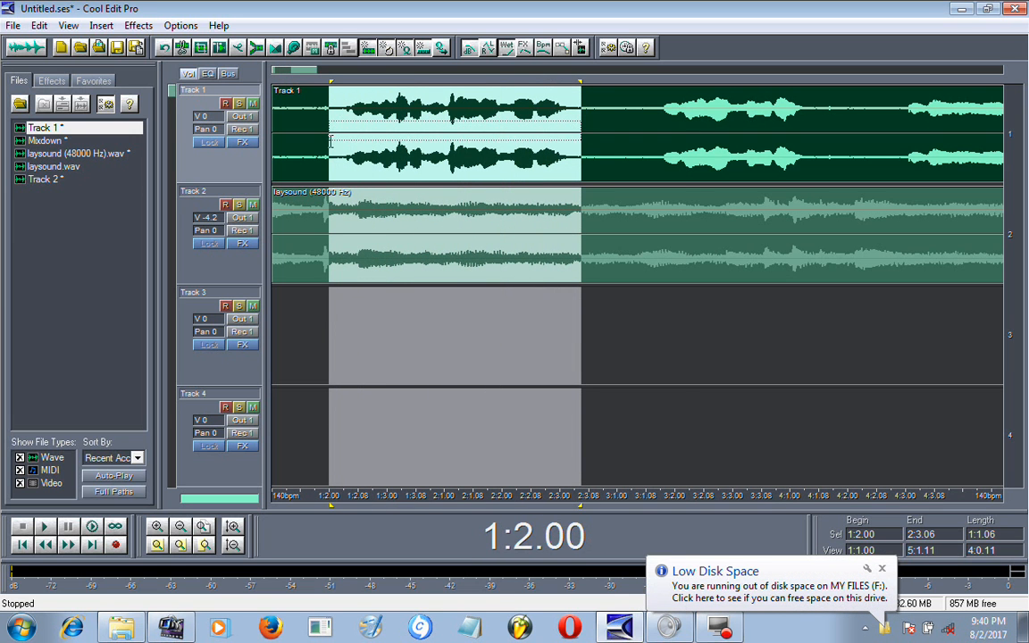
right_click(412, 131)
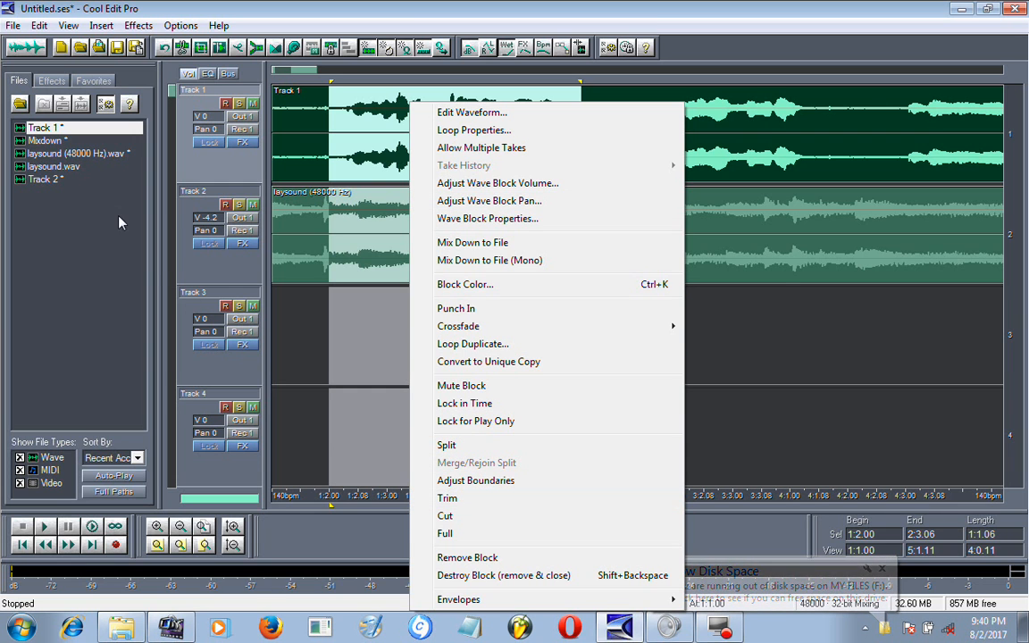
left_click(40, 26)
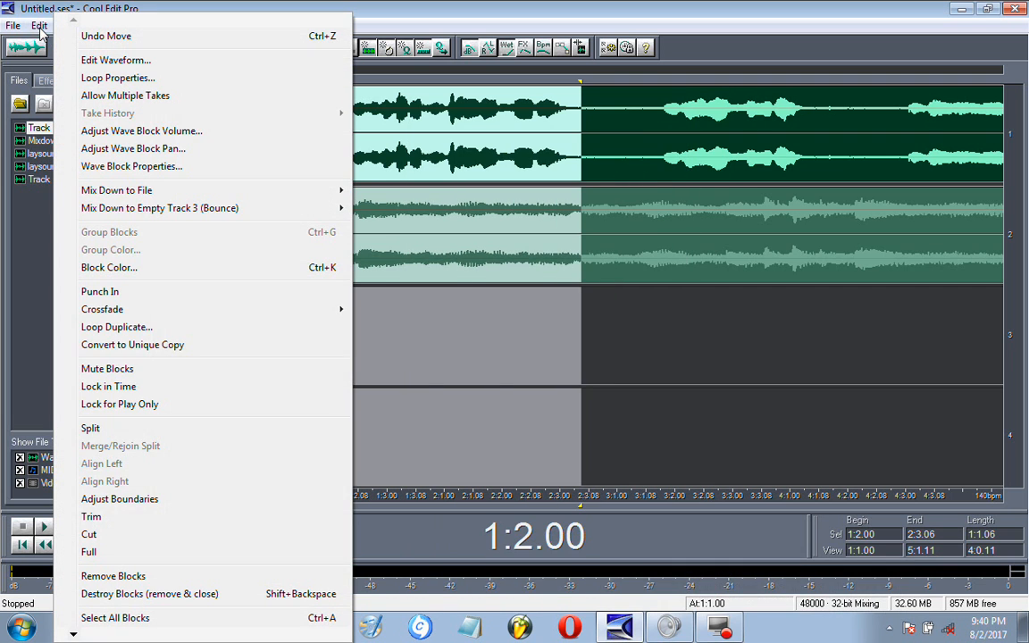
left_click(93, 518)
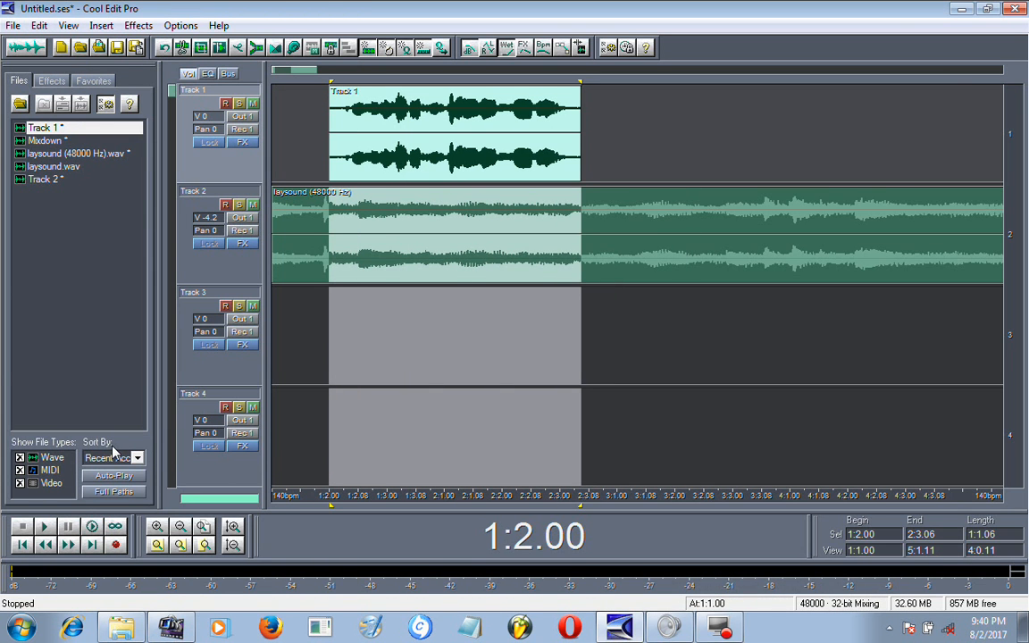
Play back the trimmed Track 1 voice block from its start at 1:2.00 and stop playback
left_click(336, 161)
key("space")
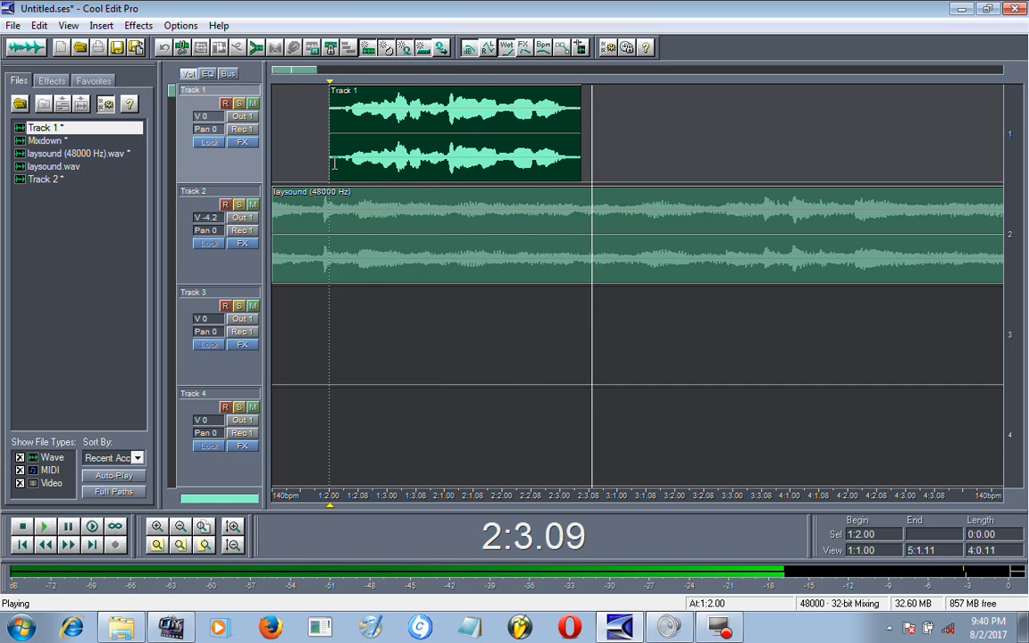
key("space")
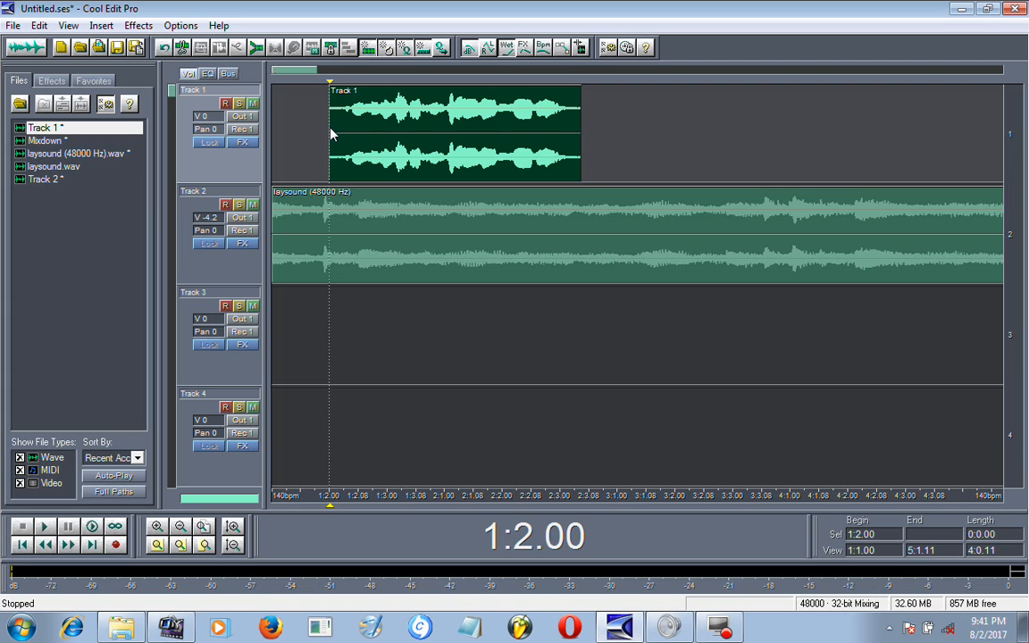
Cut the range from 2:1.02 to 2:2.02 out of the trimmed Track 1 voice block
left_click(452, 126)
left_click(437, 126)
left_click_drag(547, 134, 453, 147)
right_click(479, 143)
left_click(446, 154)
right_click(459, 141)
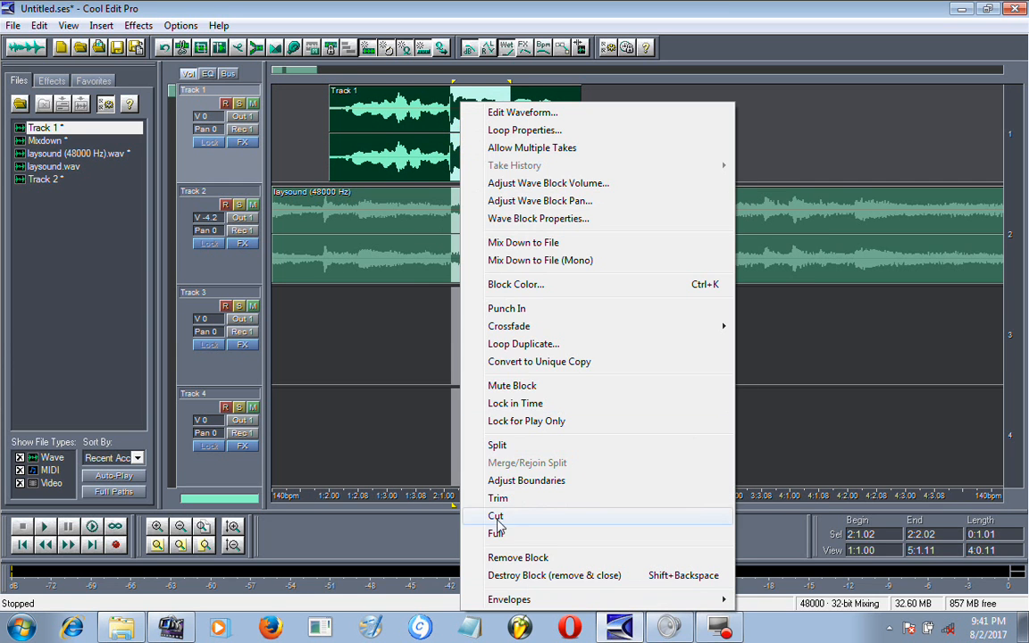
left_click(501, 517)
Select each of the two remaining Track 1 voice pieces, and undo the cut and the trim
left_click_drag(401, 97, 368, 106)
right_click(373, 115)
left_click(348, 128)
left_click(346, 128)
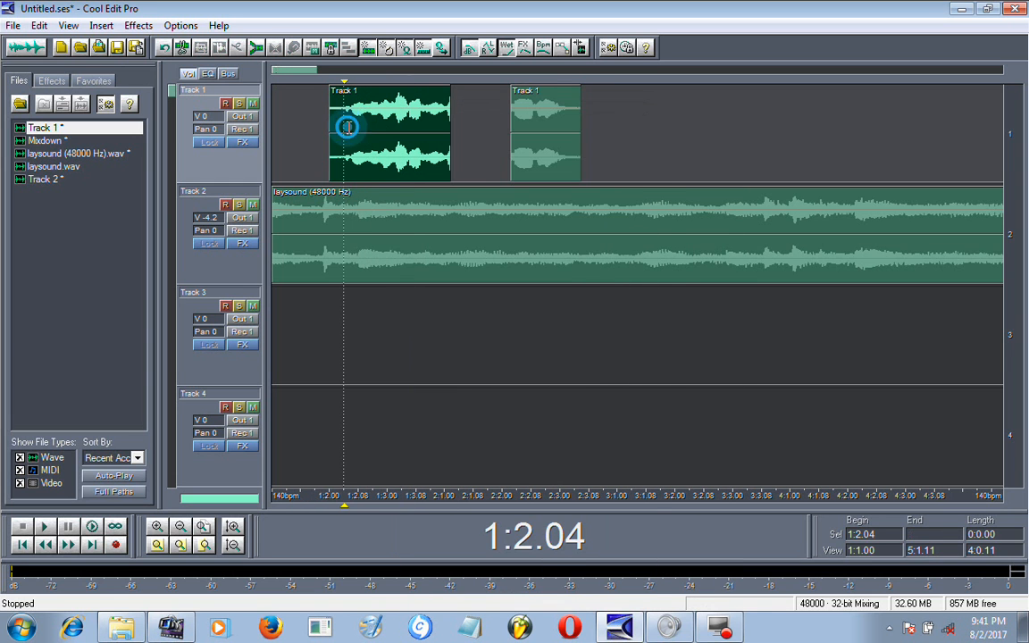
left_click(551, 134)
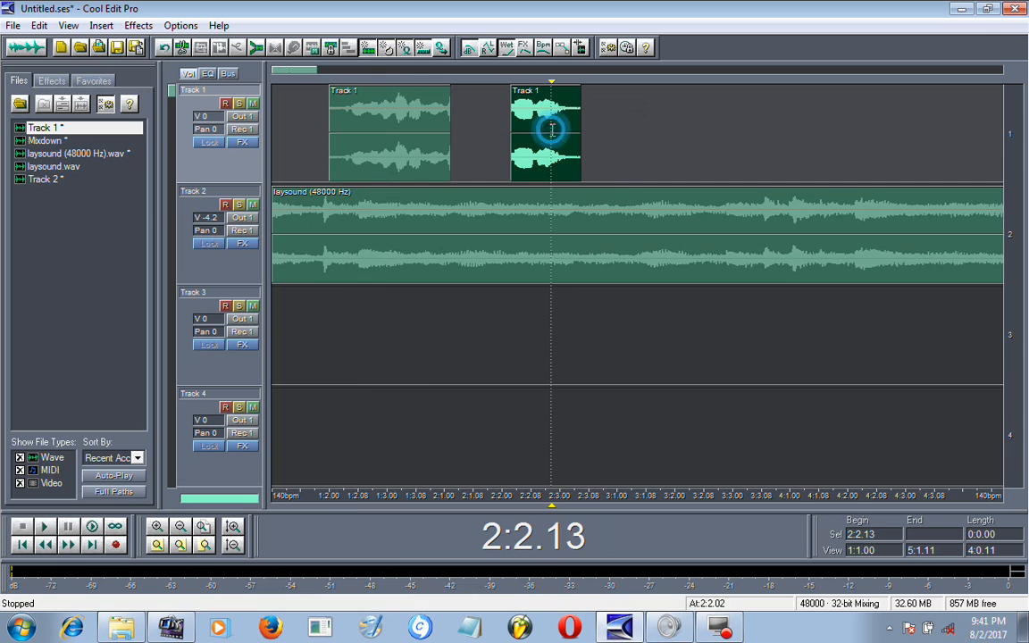
key("ctrl+z")
key("ctrl+z")
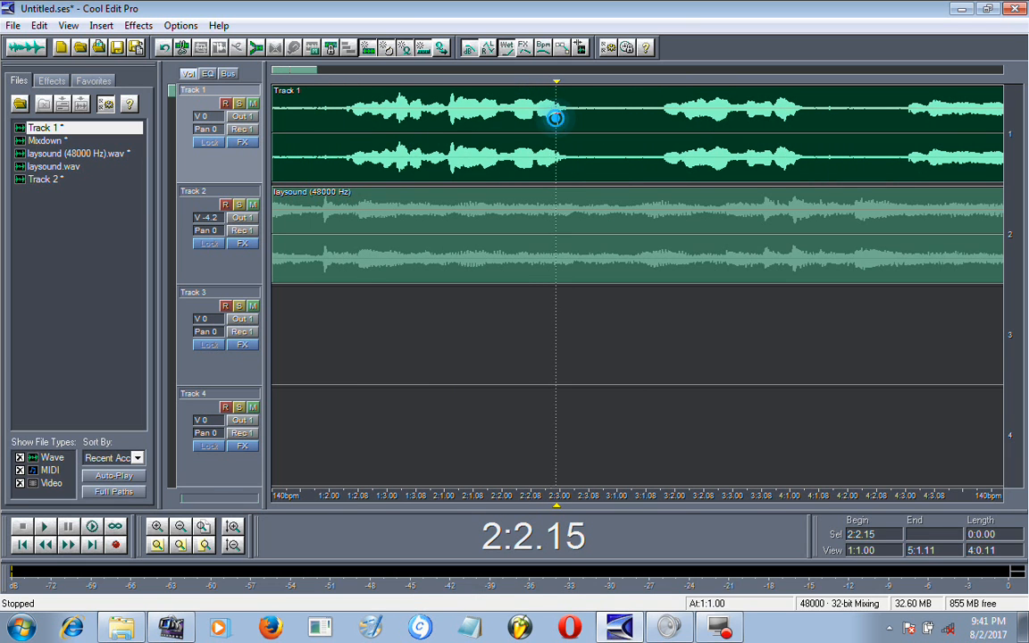
Cut the second voice phrase, from 3:1.08 to 4:1.08, out of the Track 1 block
left_click_drag(572, 125, 332, 134)
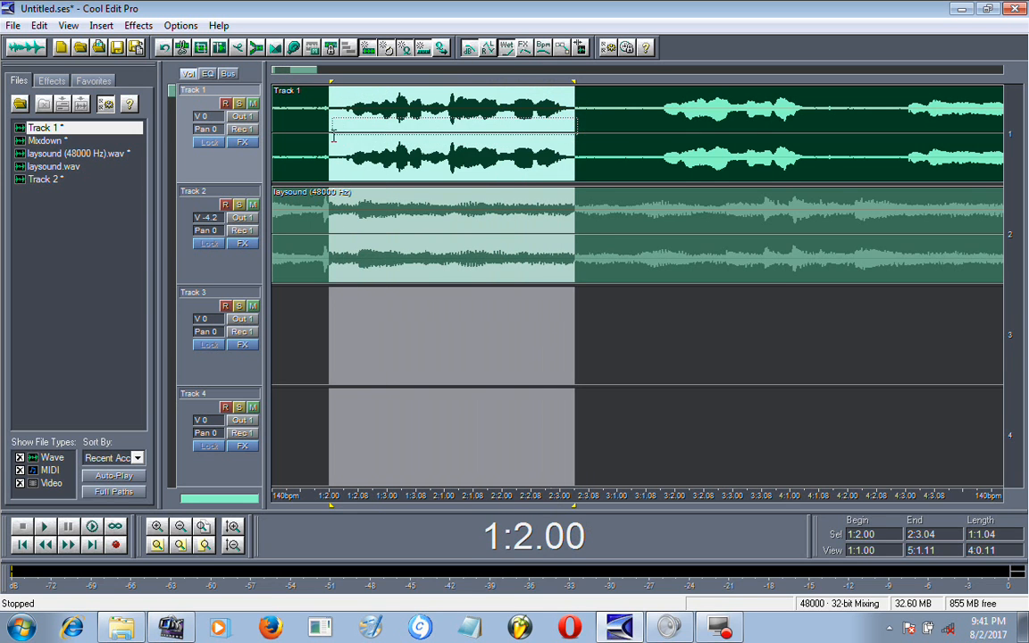
left_click_drag(819, 123, 645, 159)
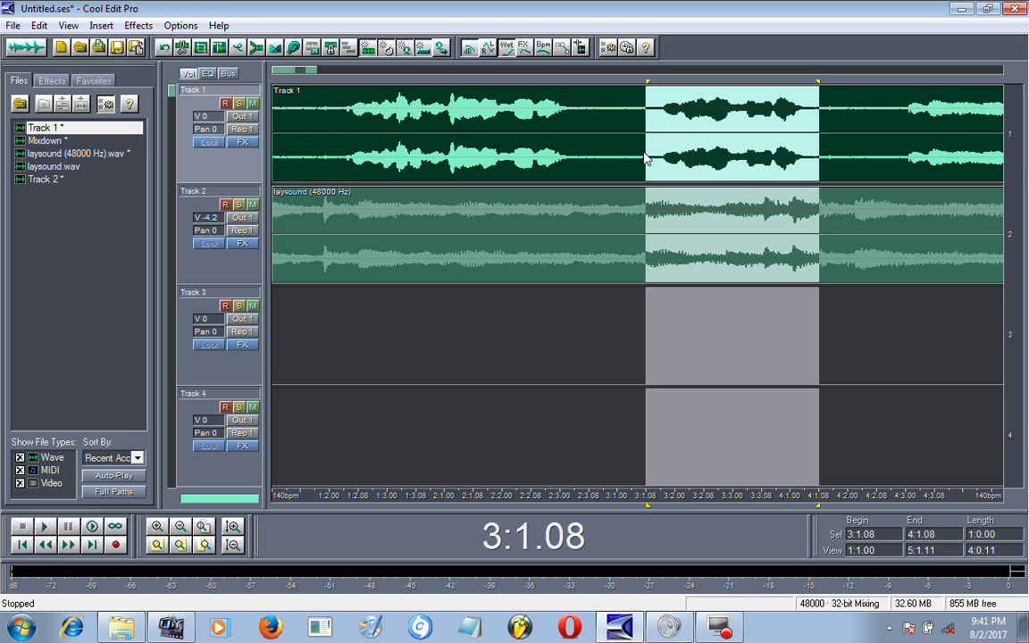
right_click(700, 126)
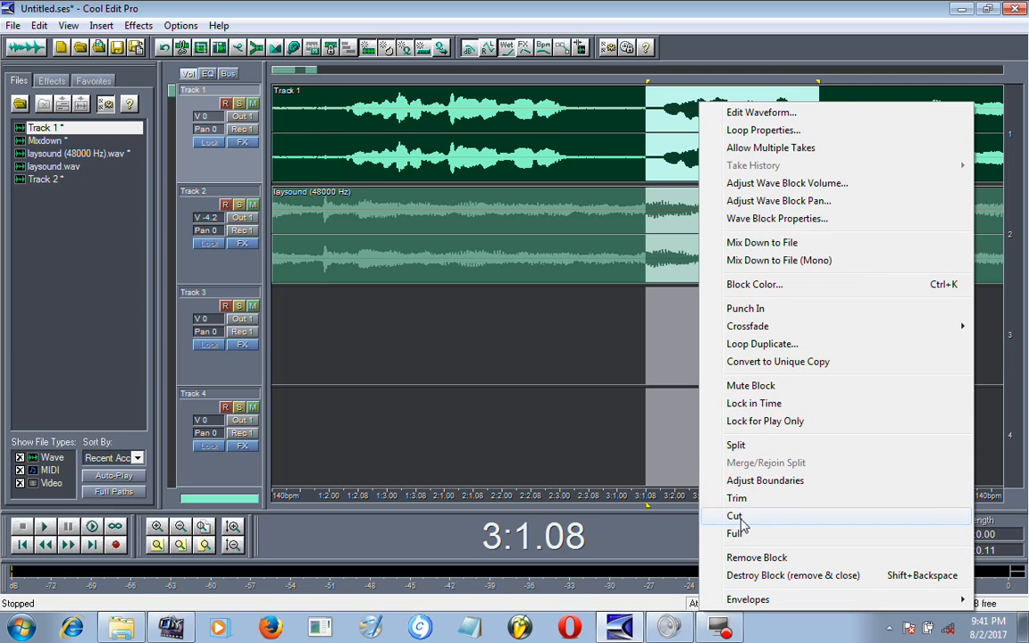
left_click(734, 516)
Move the later Track 1 piece back against the earlier one at 3:1.08 and rejoin the split
left_click(907, 132)
left_click(754, 134)
left_click_drag(873, 132, 721, 139)
right_click(681, 130)
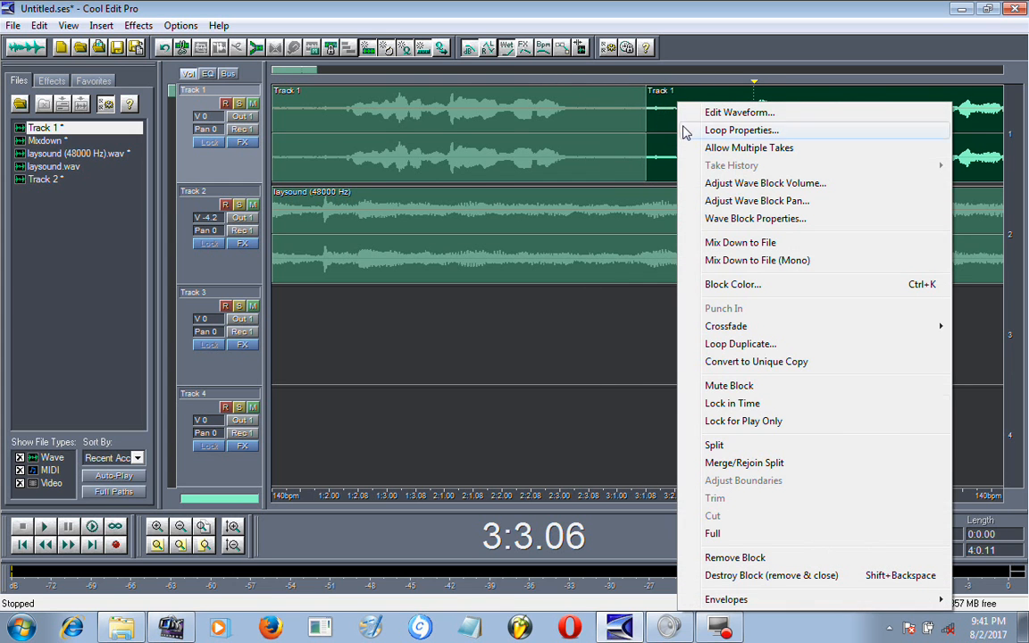
left_click(768, 463)
Cut the range from 2:2.06 to 3:3.03 out of the Track 1 voice block
left_click(589, 110)
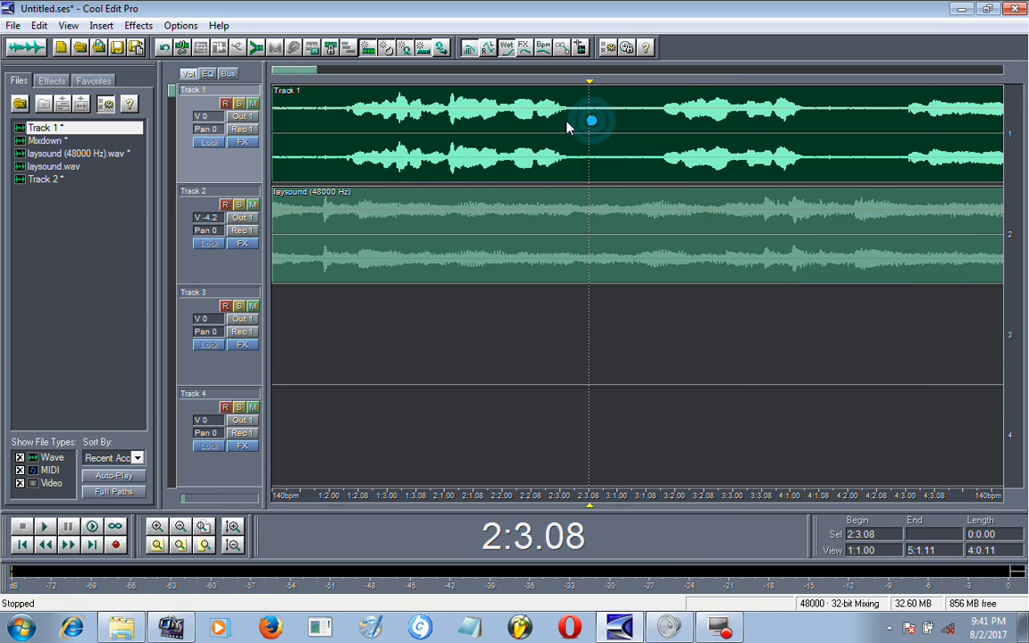
left_click_drag(588, 83, 448, 119)
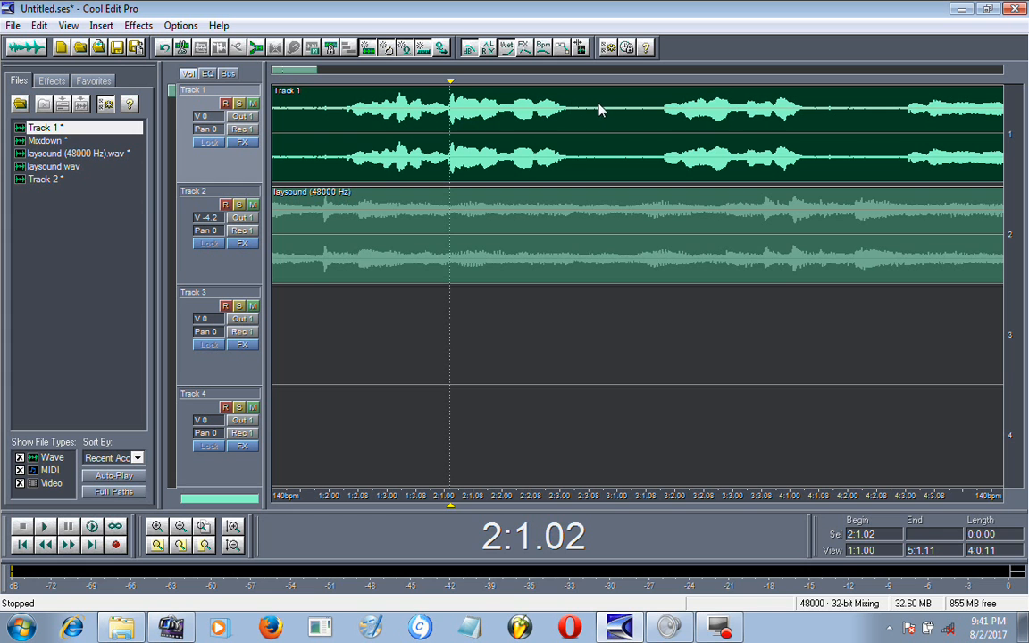
left_click_drag(741, 100, 524, 139)
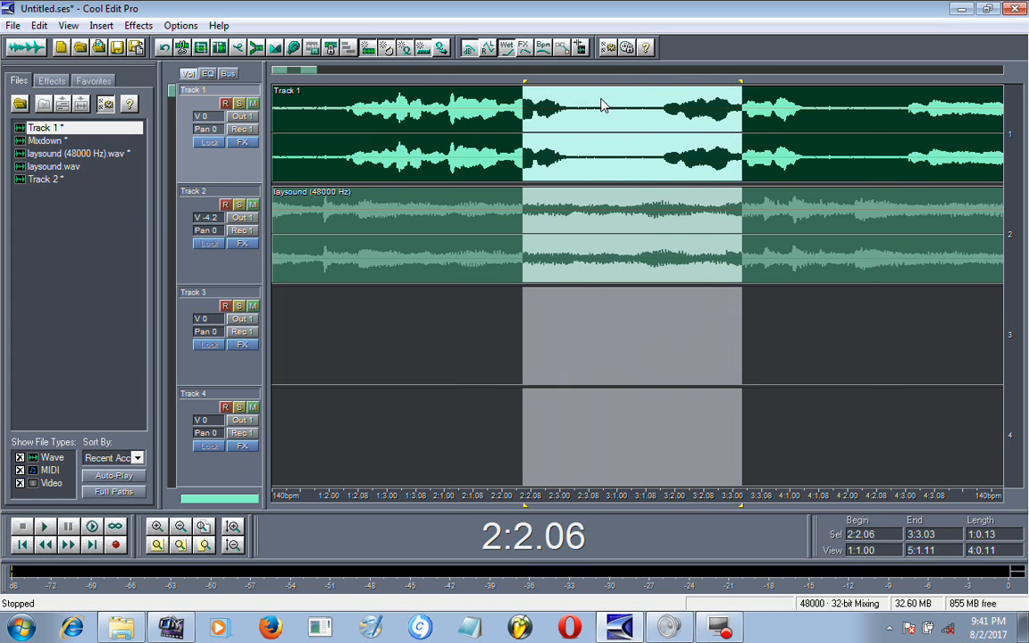
right_click(596, 96)
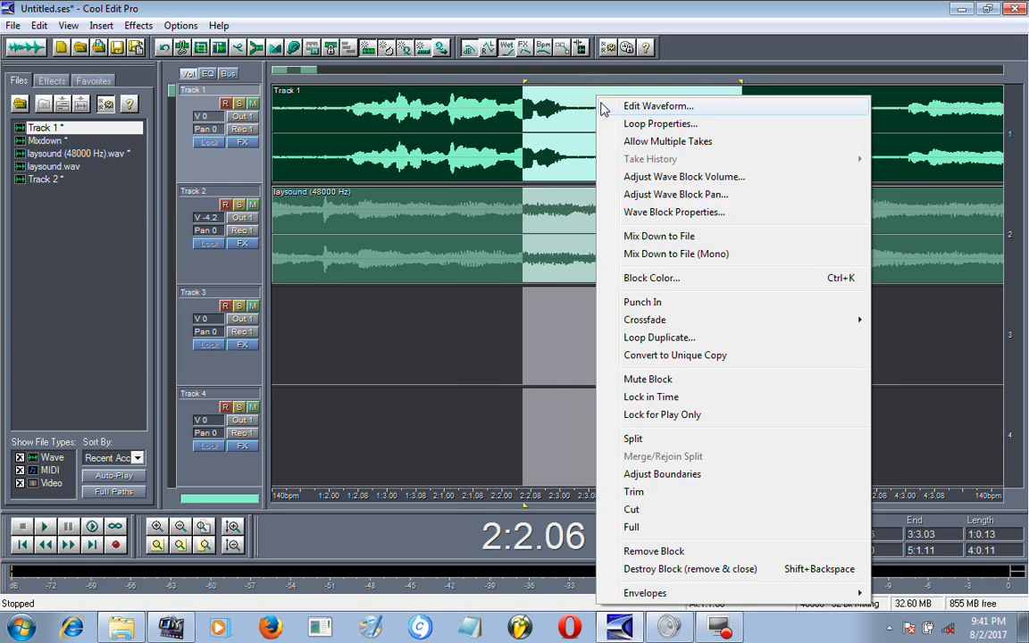
left_click(636, 508)
Move the later Track 1 piece back against the earlier one at 2:2.06 and merge the two pieces
left_click_drag(872, 129, 769, 122)
left_click(762, 112)
left_click_drag(832, 118, 615, 120)
right_click(591, 115)
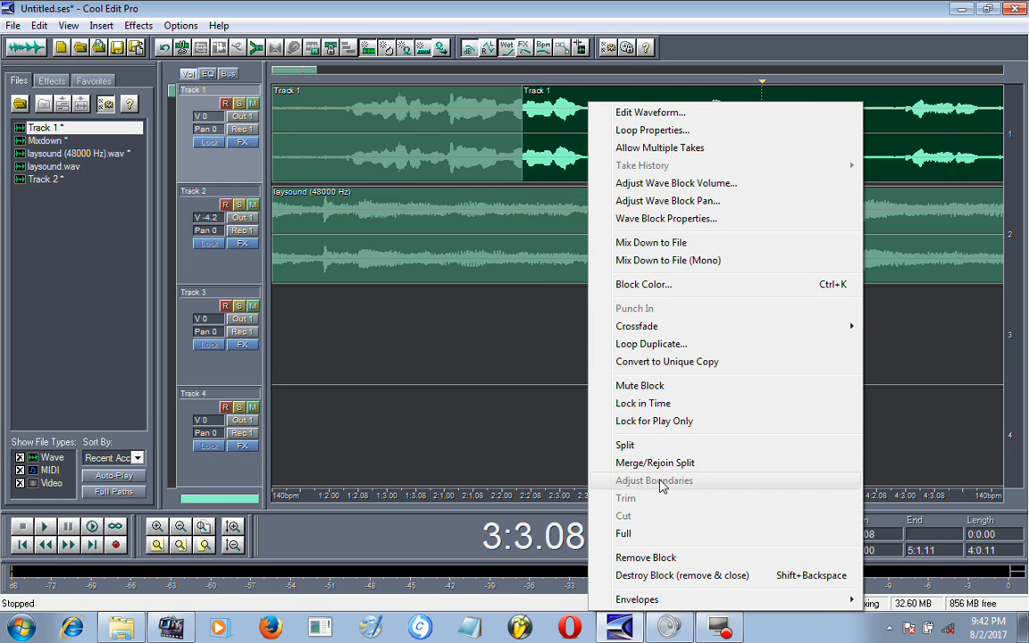
left_click(666, 463)
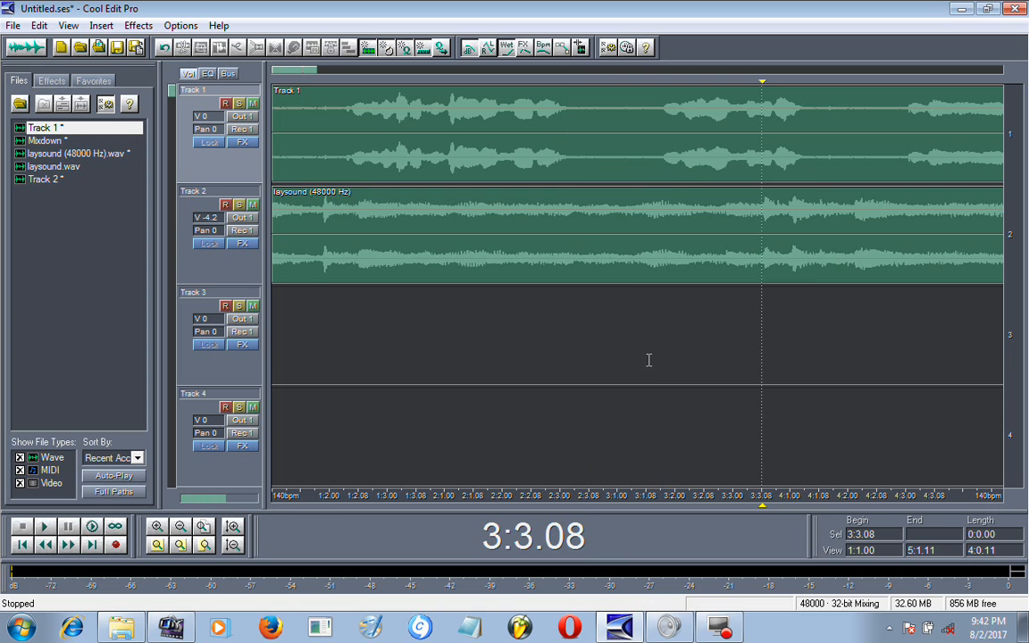
left_click_drag(304, 76, 284, 70)
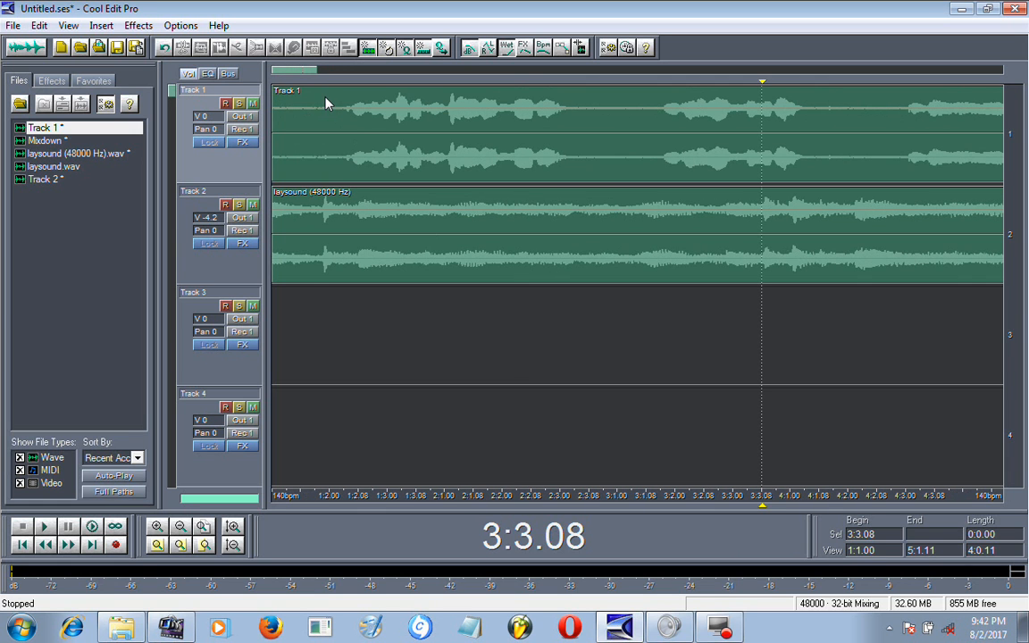
left_click_drag(275, 70, 319, 78)
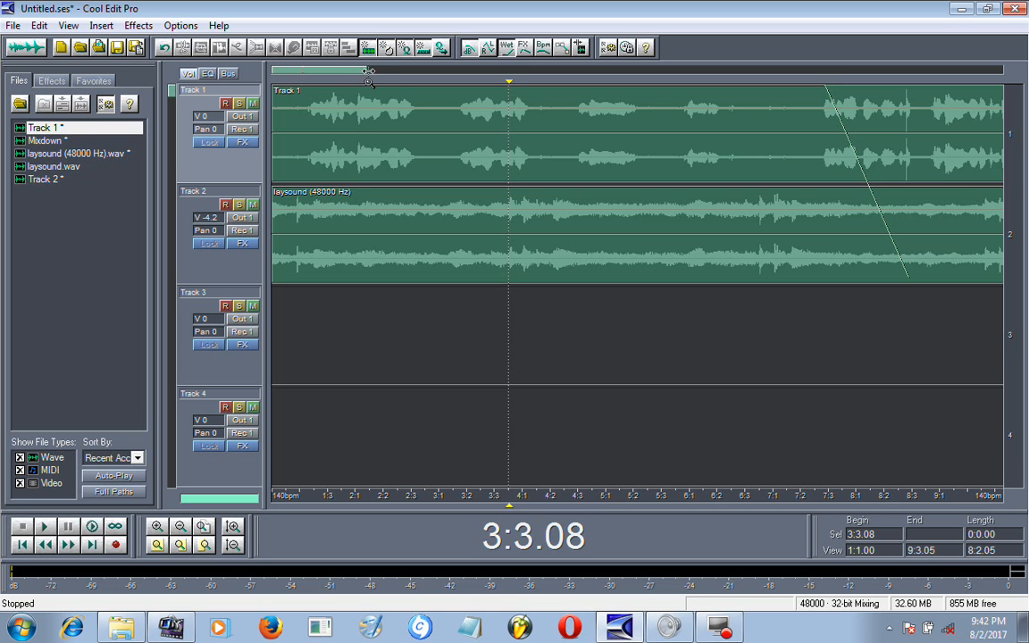
left_click_drag(387, 75, 313, 79)
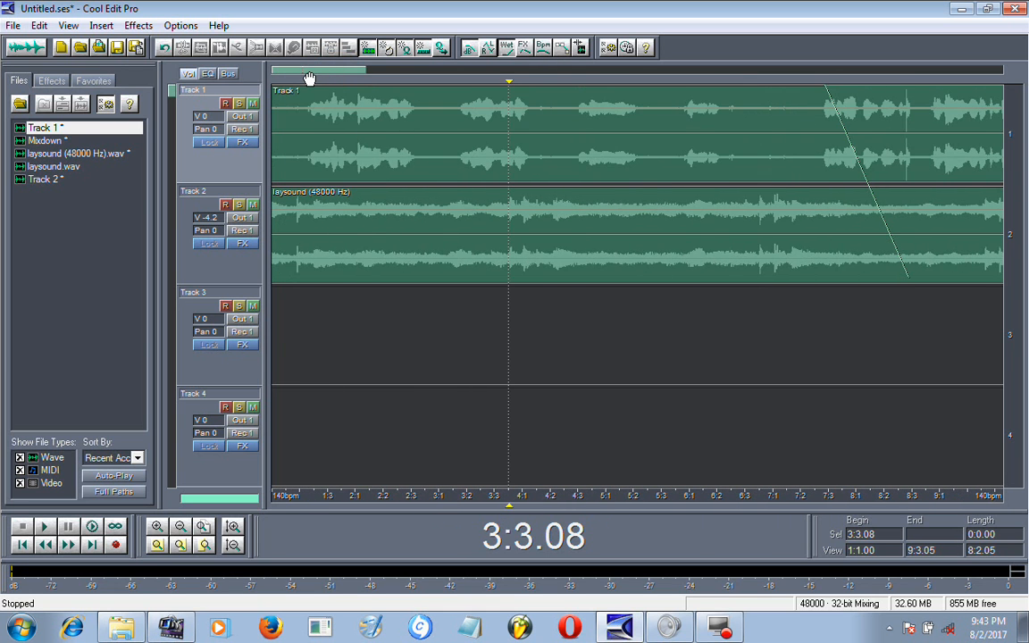